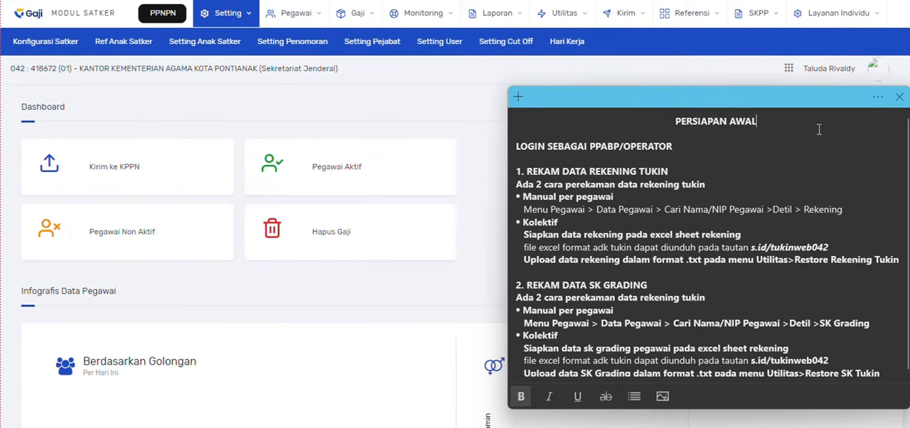
- Review the PERSIAPAN AWAL note's points on operator login, Rekening Tukin and SK Grading recording, and the manual and collective methods
left_click_drag(767, 123, 673, 121)
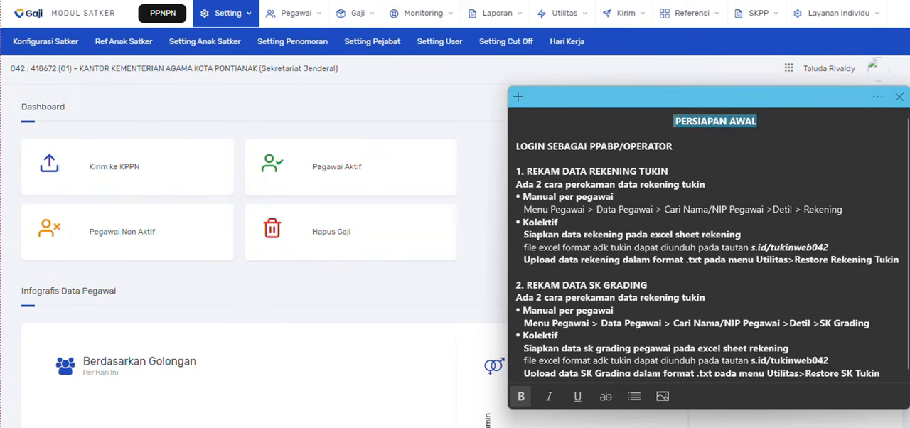
left_click_drag(677, 147, 516, 147)
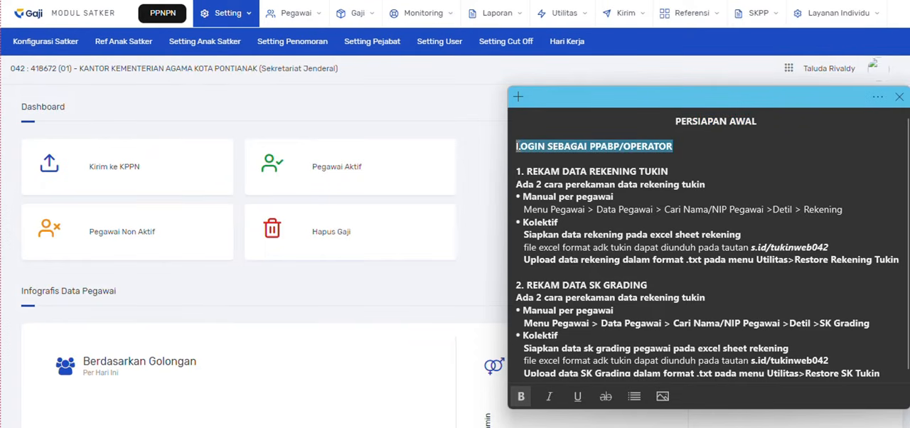
left_click_drag(516, 172, 670, 172)
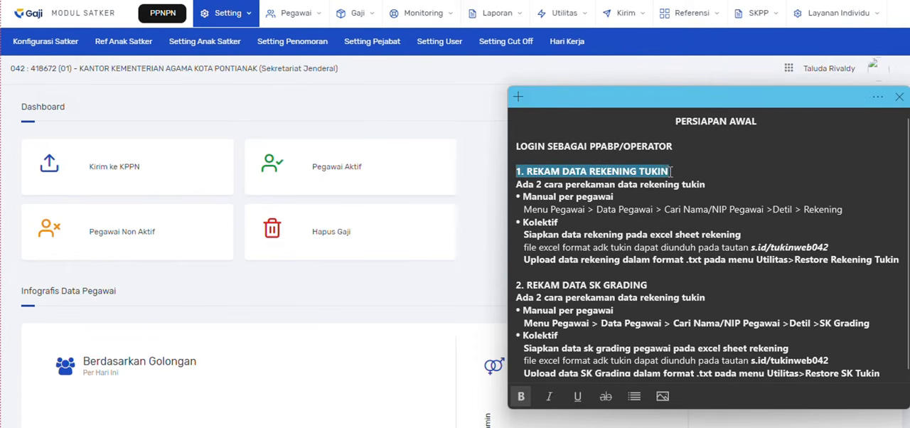
left_click_drag(518, 284, 650, 284)
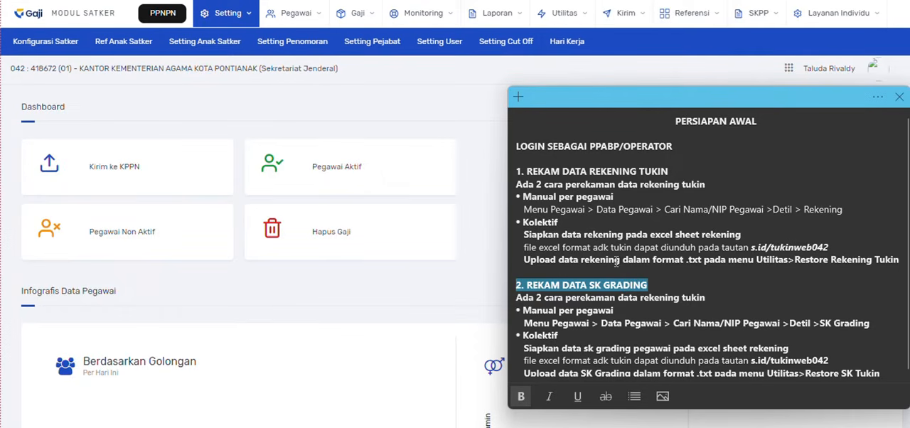
triple_click(522, 198)
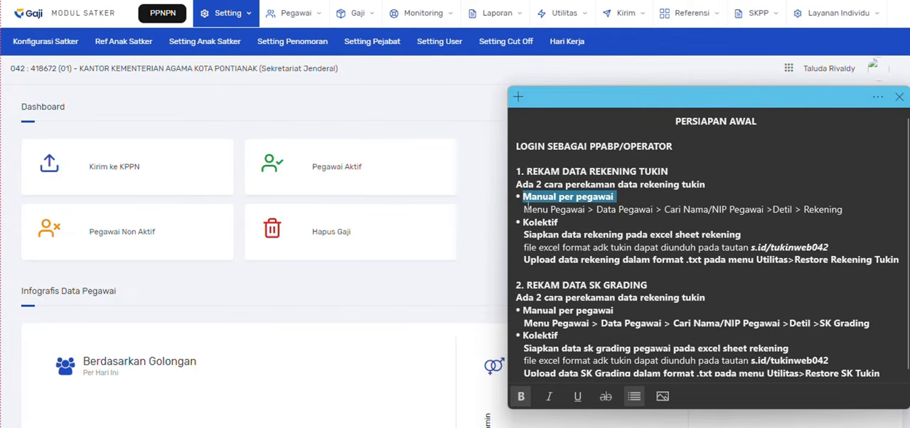
triple_click(523, 223)
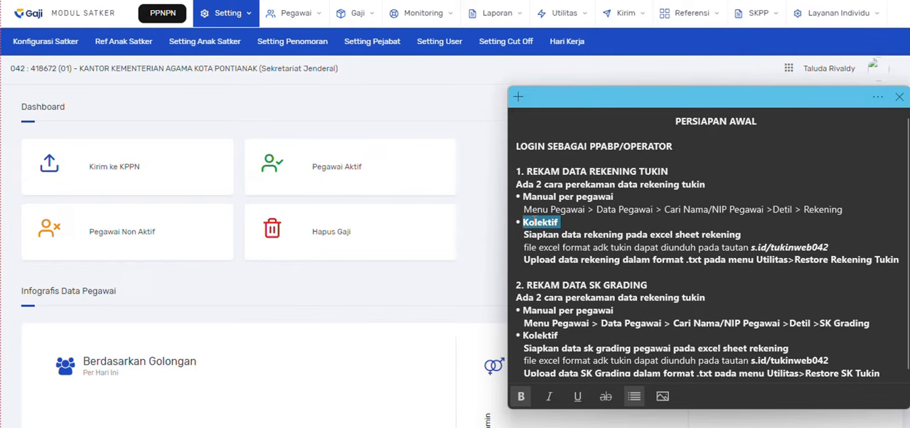
key("ctrl+b")
left_click(337, 99)
- Open the Data Pegawai employee list and search for the employee by name
left_click(302, 24)
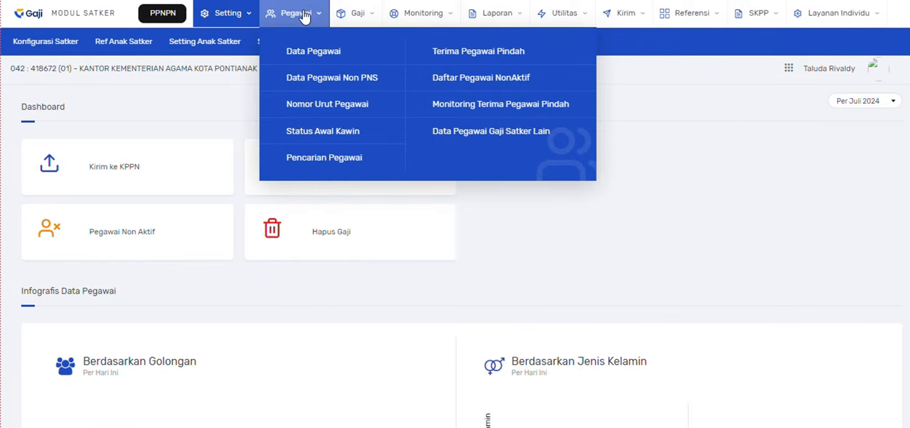
left_click(314, 55)
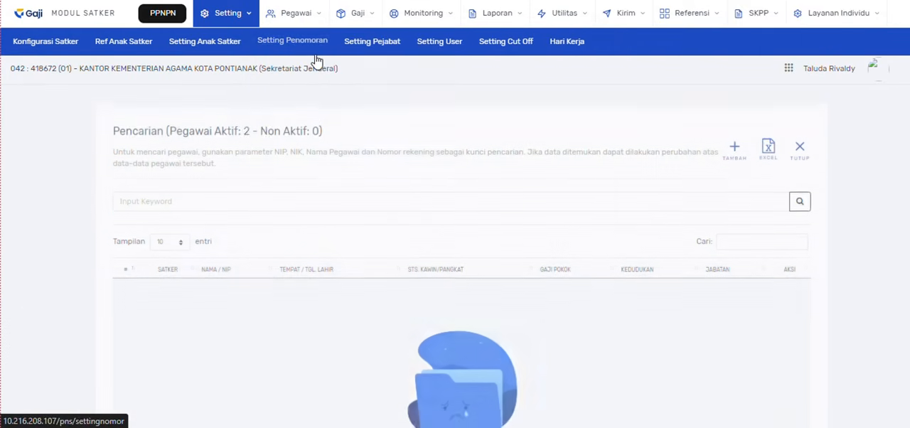
left_click(220, 196)
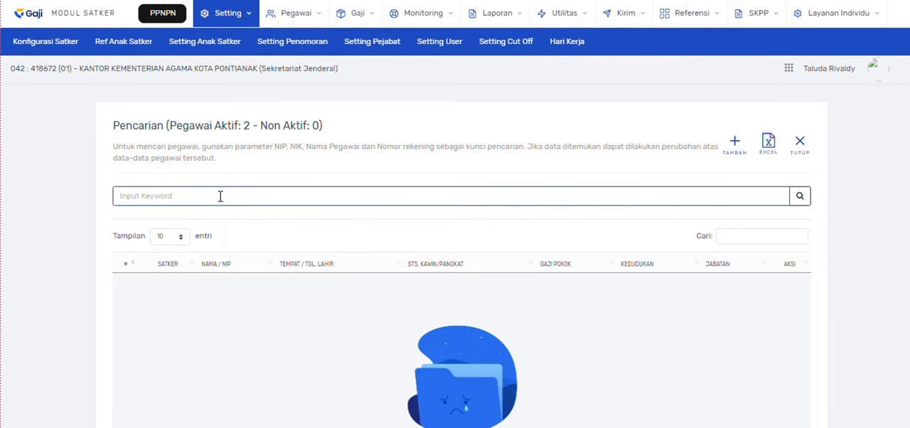
type("ani")
left_click(798, 196)
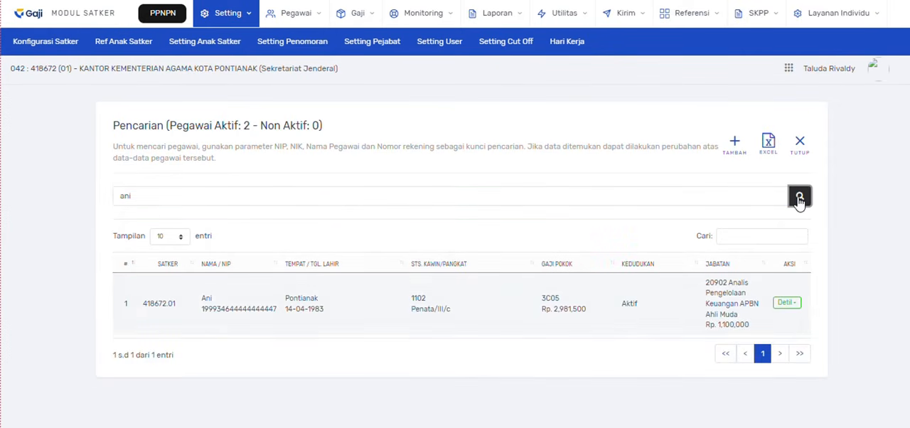
- Start a new Rekening record for the found employee with type 2 Rekening Tukin and Bank SPAN BANK RAKYAT INDONESIA
left_click(786, 303)
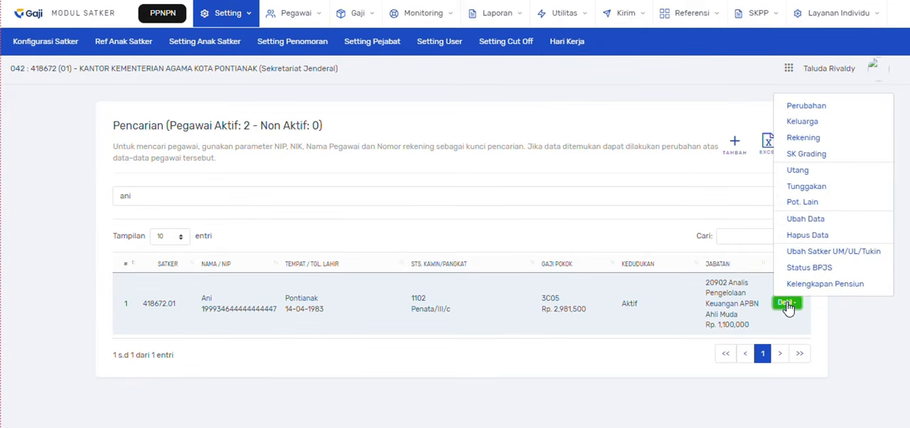
left_click(803, 138)
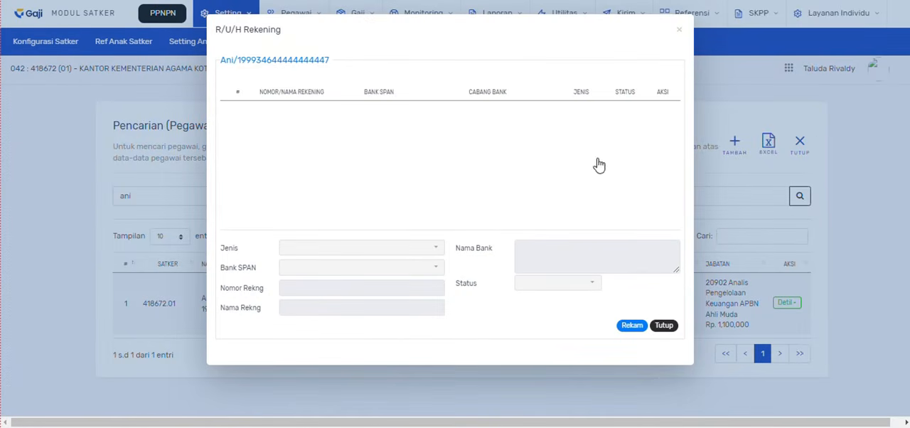
left_click(631, 327)
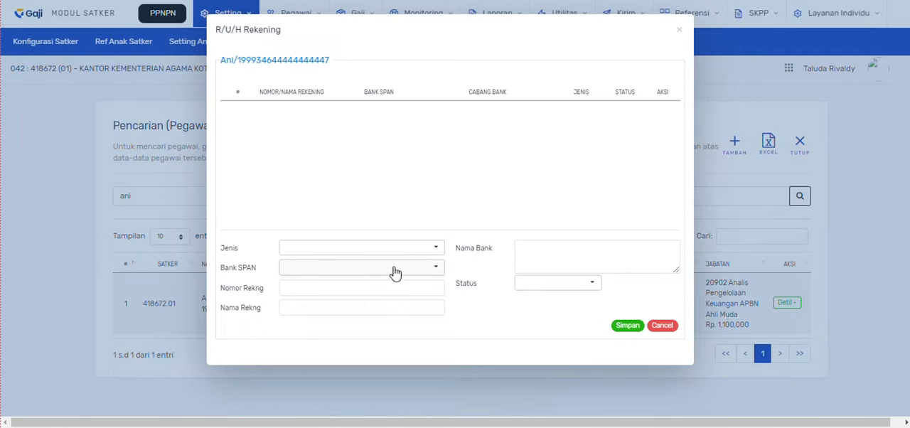
left_click(370, 254)
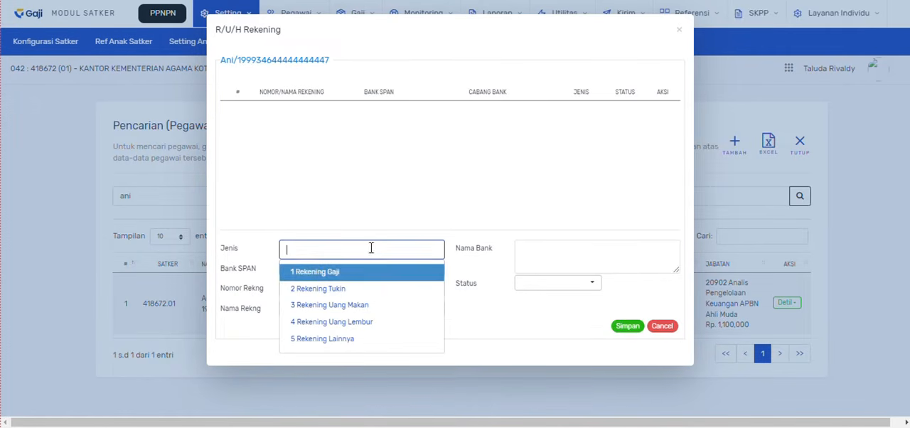
left_click(367, 291)
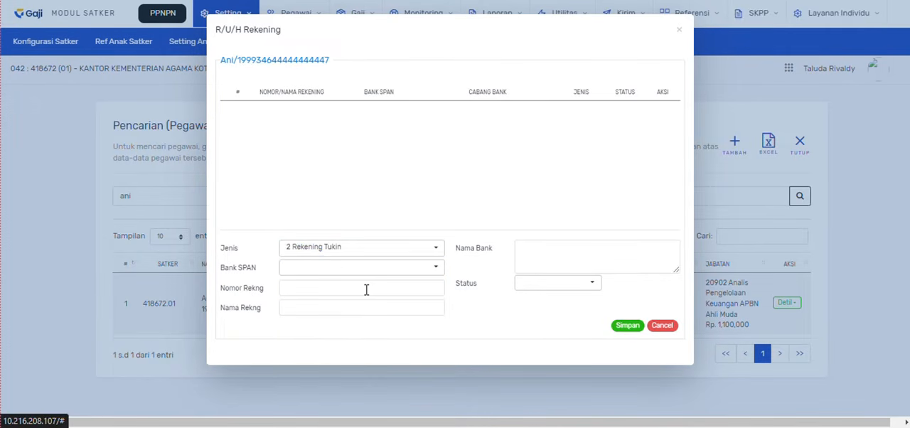
left_click(361, 277)
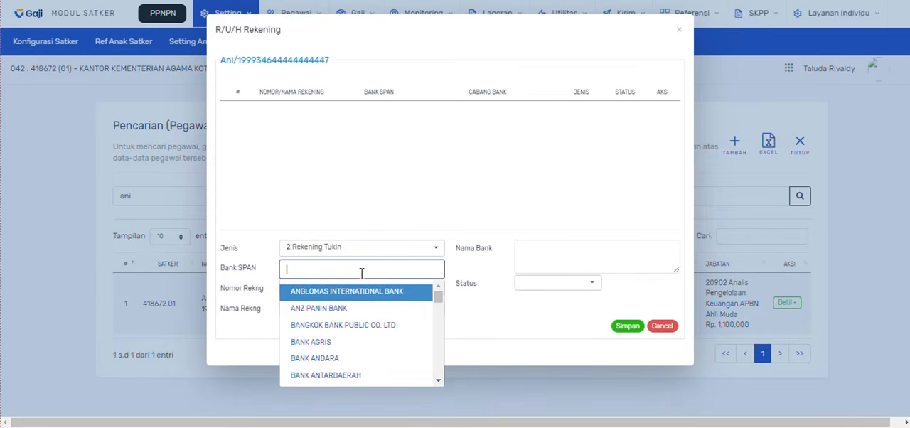
type("bank rak")
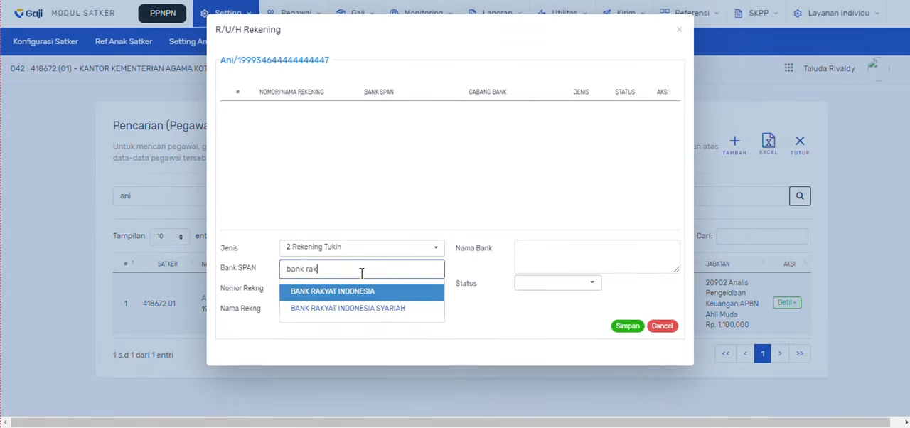
left_click(363, 290)
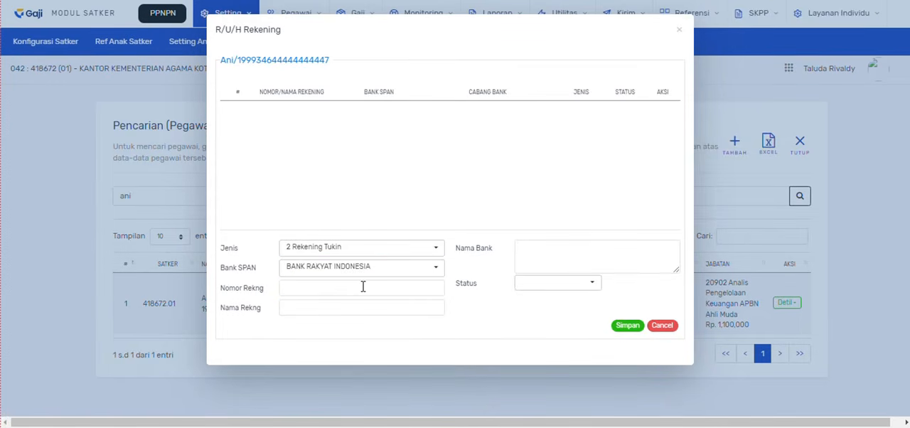
- Enter the account number and account holder's name, and set the Nama Bank to BRI KC PONTIANAK
left_click(360, 286)
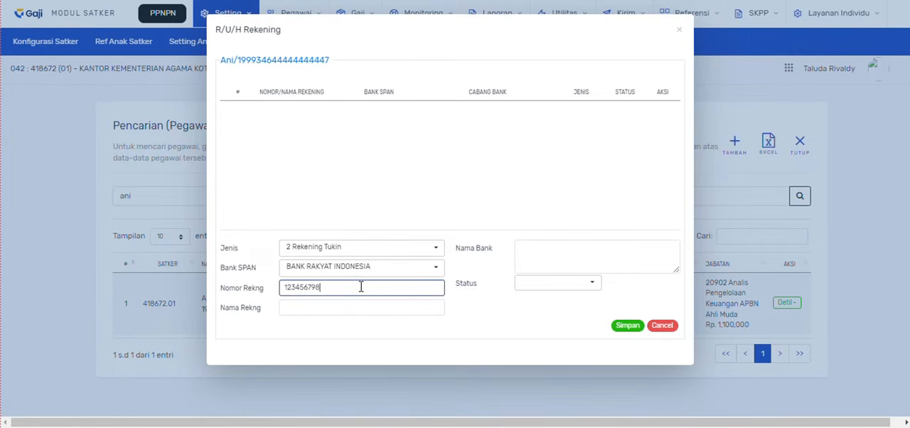
left_click(356, 309)
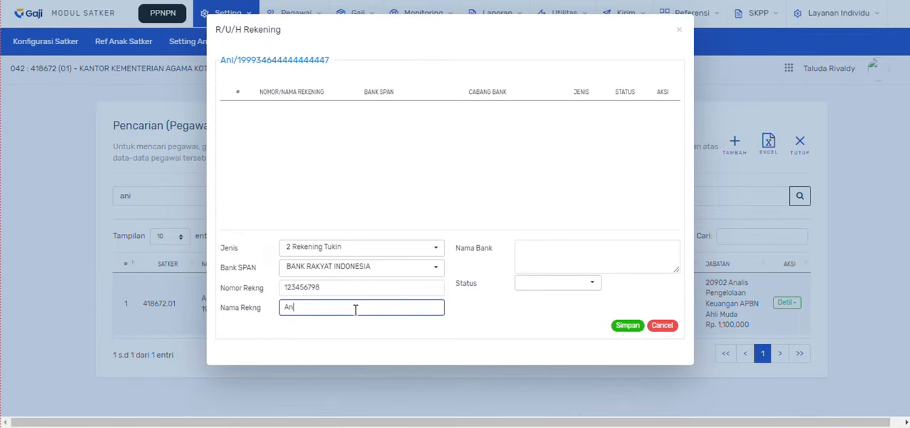
left_click(580, 245)
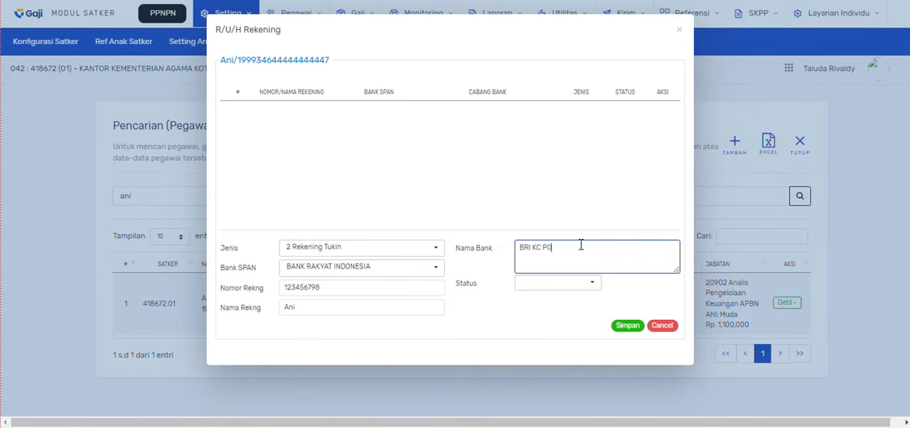
type("BRI KC PONTIANAK")
- Set the account's status to 1 Aktif, save the record and close the account form
left_click(595, 283)
left_click(584, 308)
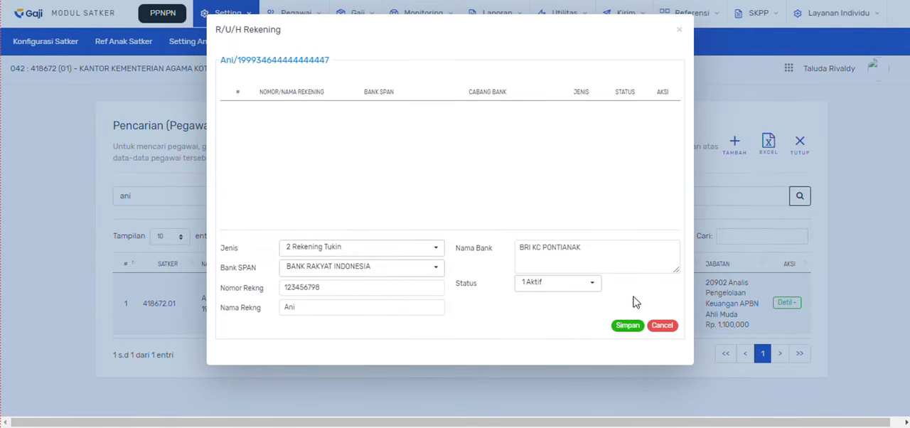
left_click(625, 327)
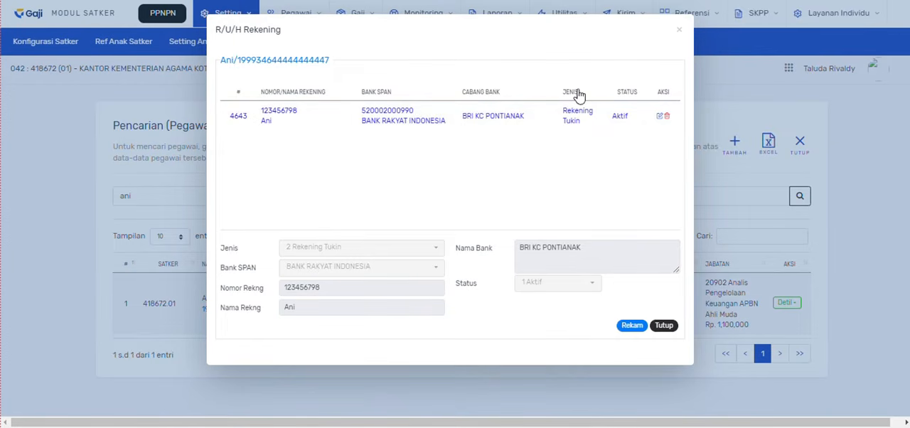
left_click(662, 324)
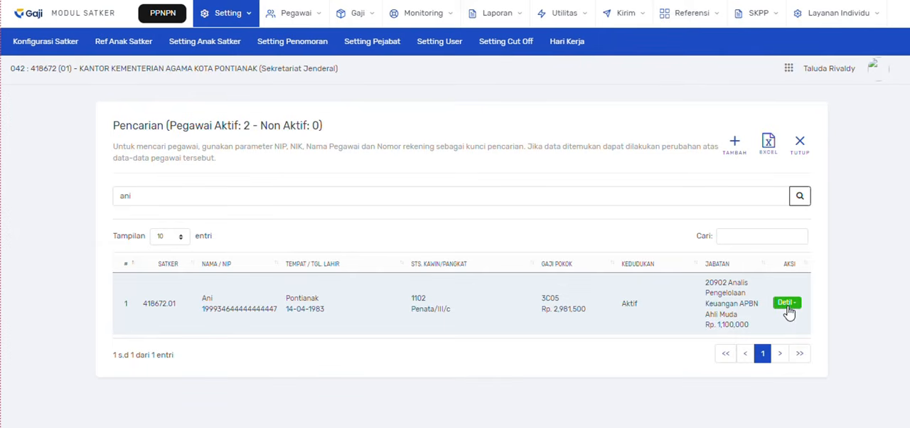
- Start a new SK Grading record for the same employee with Jenis SK 1 SK Reguler and Nomor SK 123
left_click(787, 306)
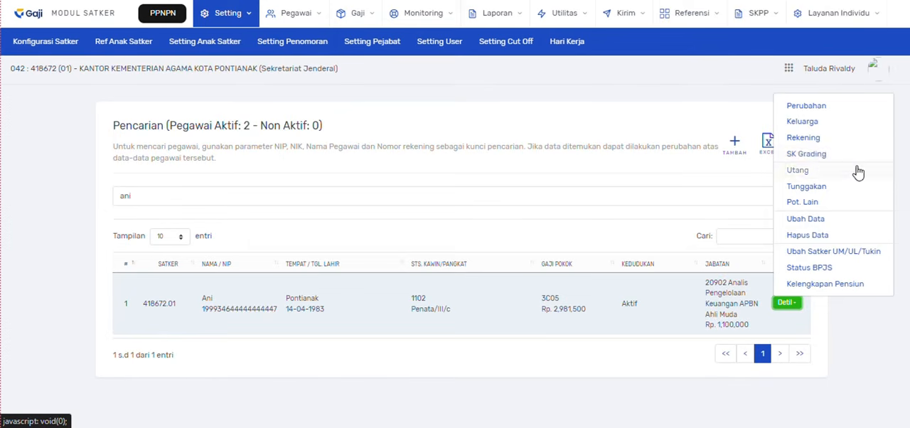
left_click(829, 156)
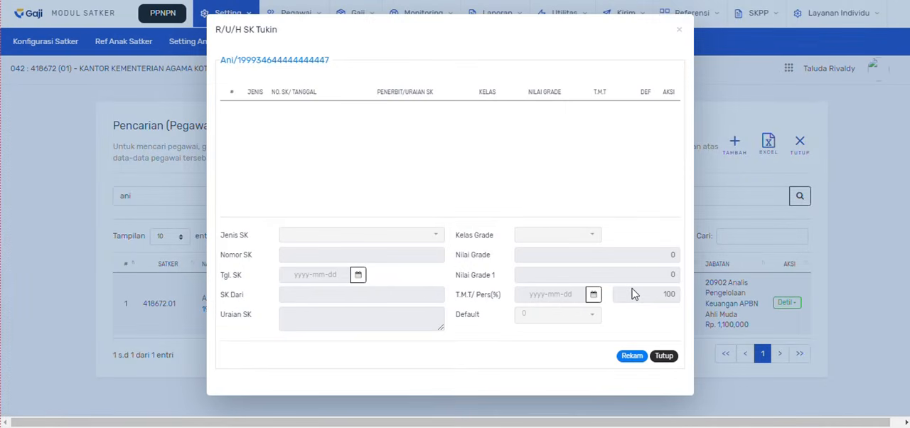
left_click(630, 357)
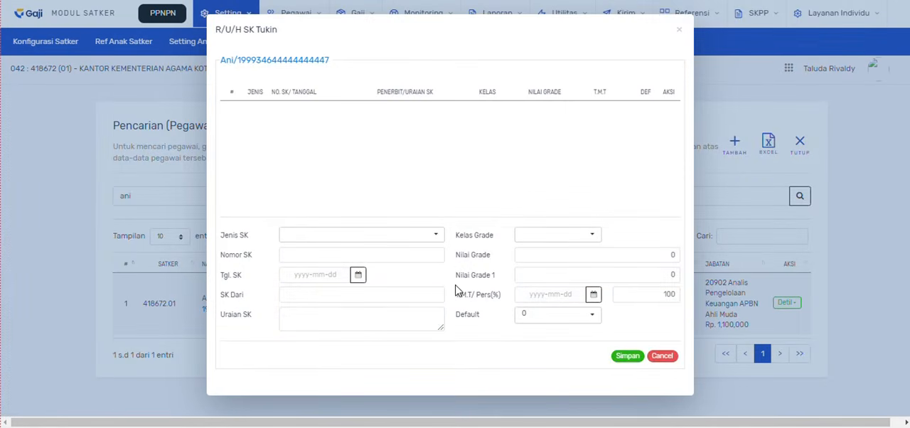
left_click(429, 245)
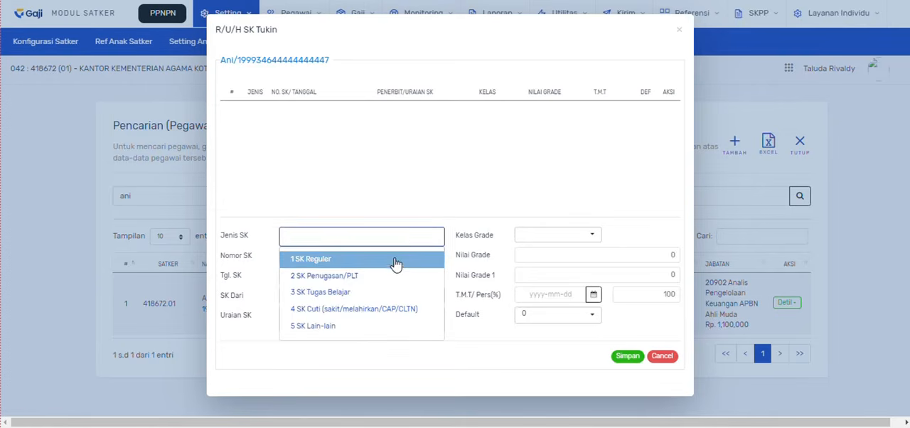
left_click(395, 259)
left_click(371, 258)
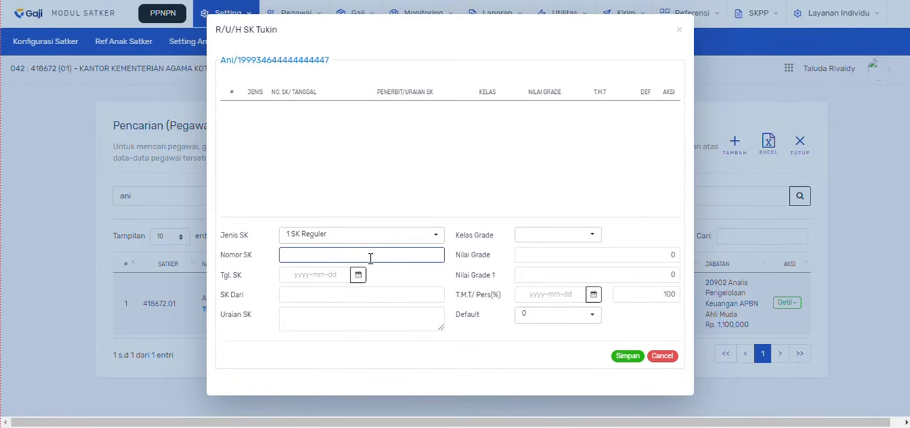
type("123")
- Set the Tgl. SK date of the grading record to 2024-01-01
left_click(358, 274)
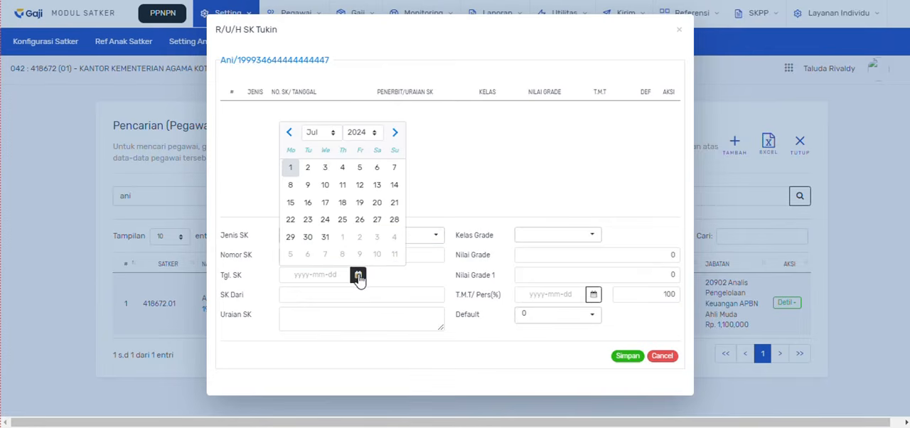
left_click(289, 133)
left_click(290, 133)
left_click(290, 133)
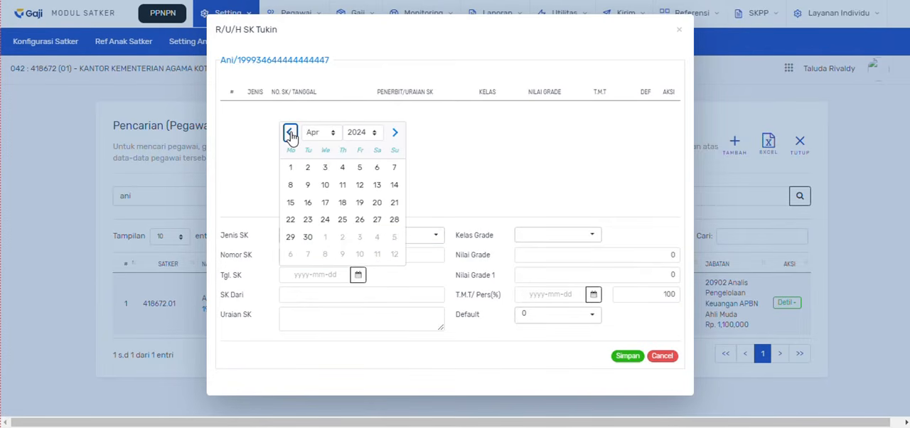
left_click(290, 133)
left_click(289, 132)
left_click(290, 133)
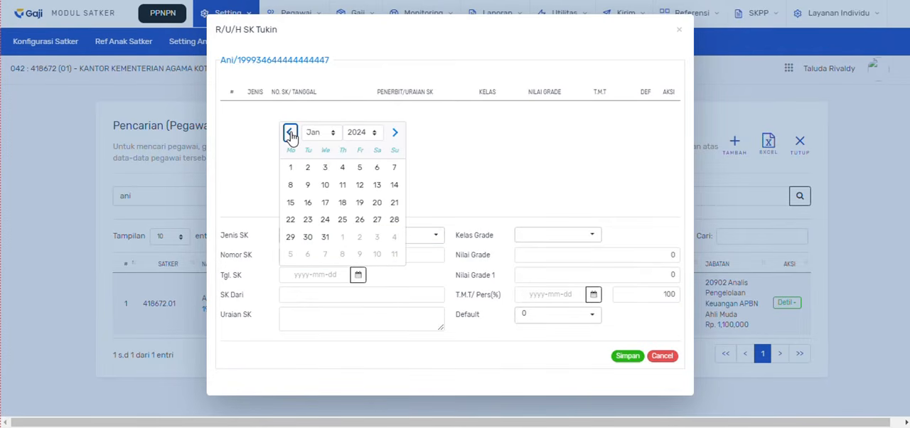
left_click(290, 169)
- Enter NN for both SK Dari and Uraian SK, and set the Kelas Grade to 06 2,702,000
left_click(301, 293)
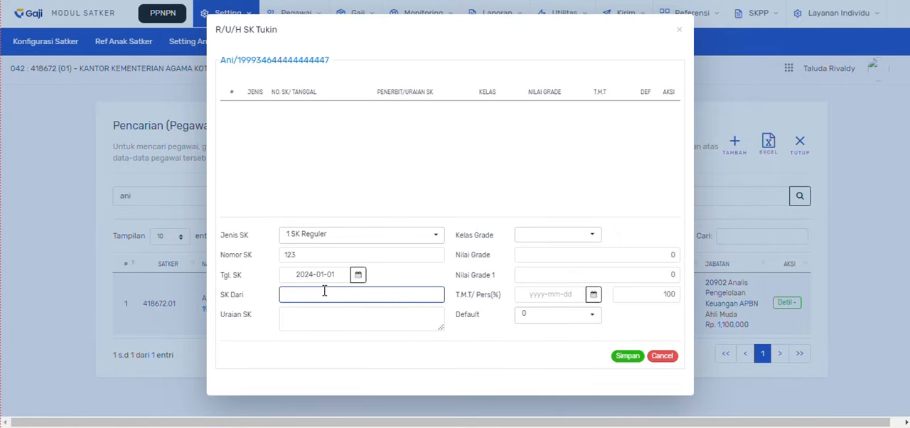
left_click(305, 323)
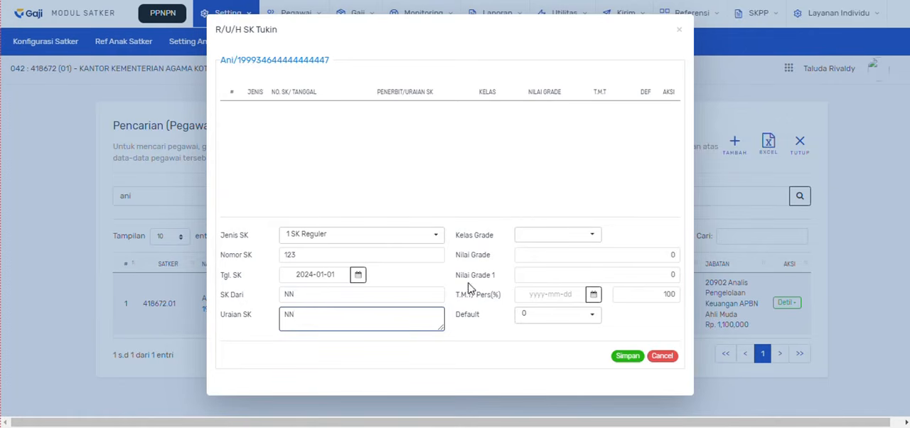
left_click(541, 236)
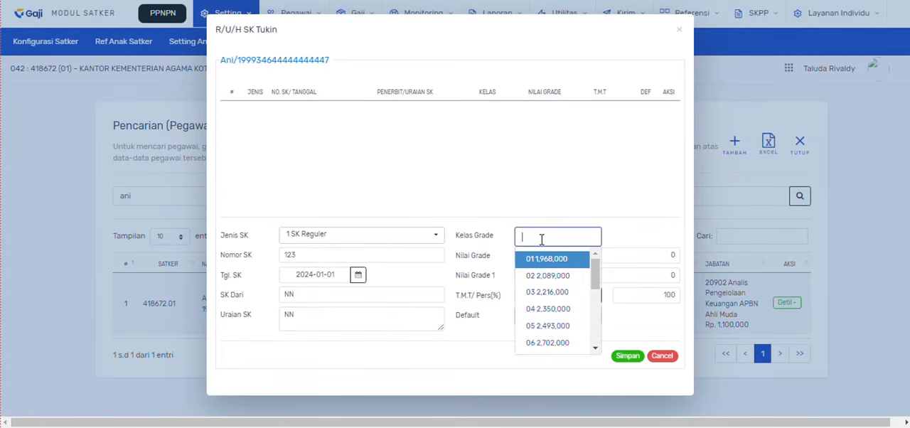
left_click(547, 345)
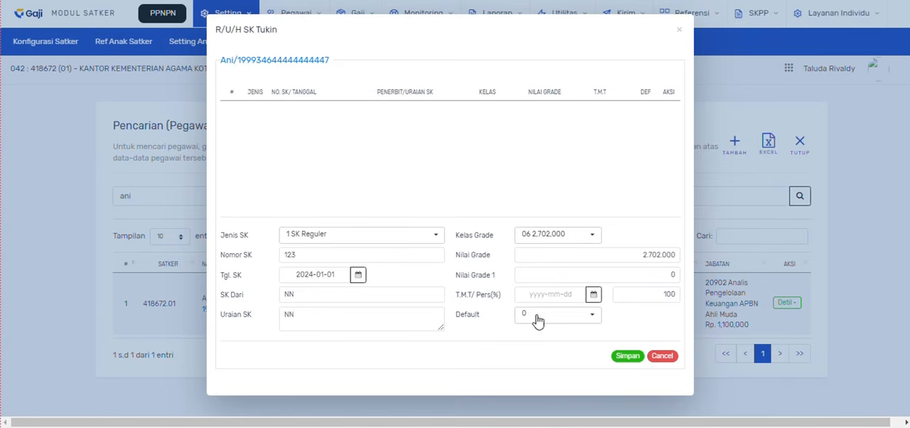
- Set the T.M.T date of the grading record to 2024-01-01
left_click(592, 295)
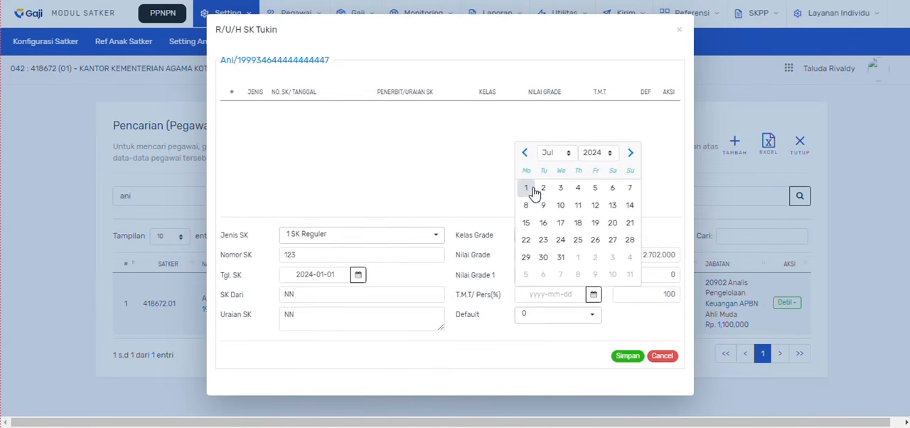
left_click(525, 153)
left_click(524, 154)
left_click(525, 154)
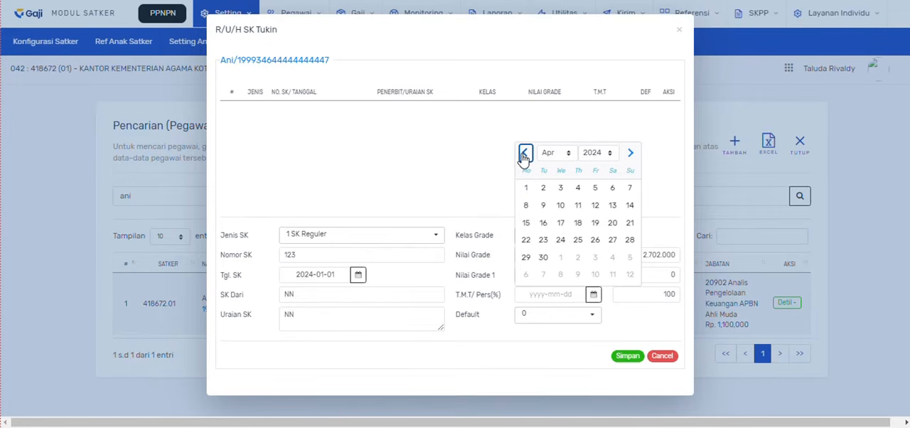
left_click(524, 153)
left_click(524, 153)
left_click(524, 153)
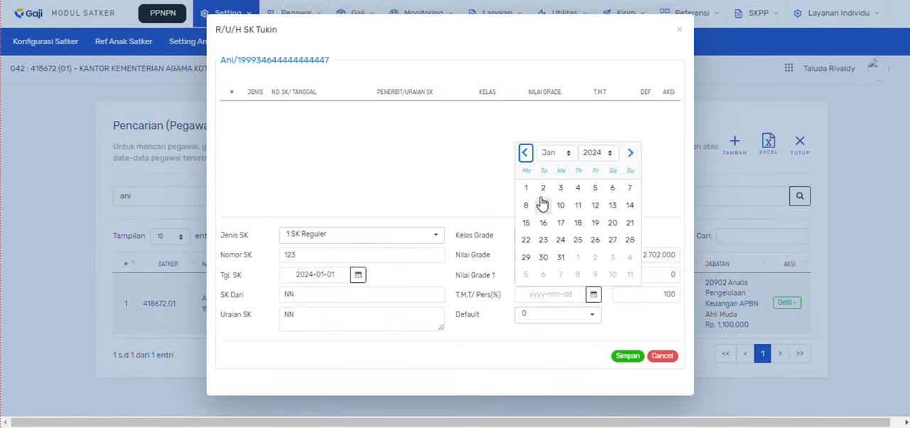
left_click(525, 187)
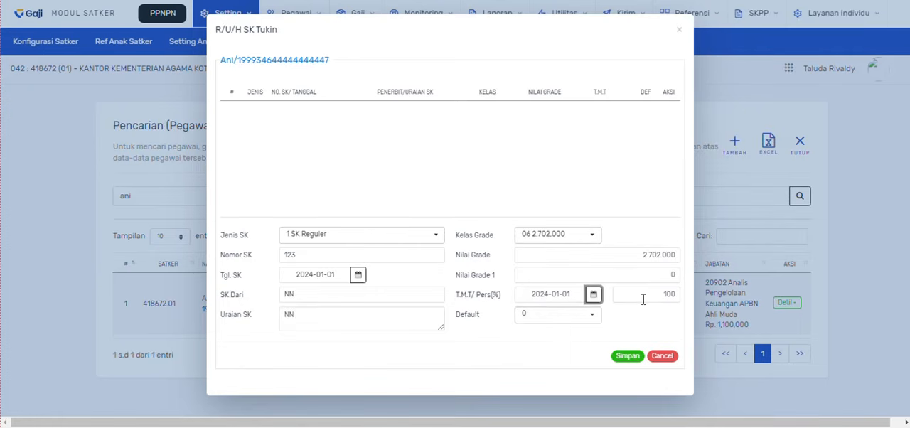
- Set Default to 1, keep the percentage at 100, then save the SK Tukin record and close the form
left_click(592, 316)
left_click(563, 355)
double_click(669, 293)
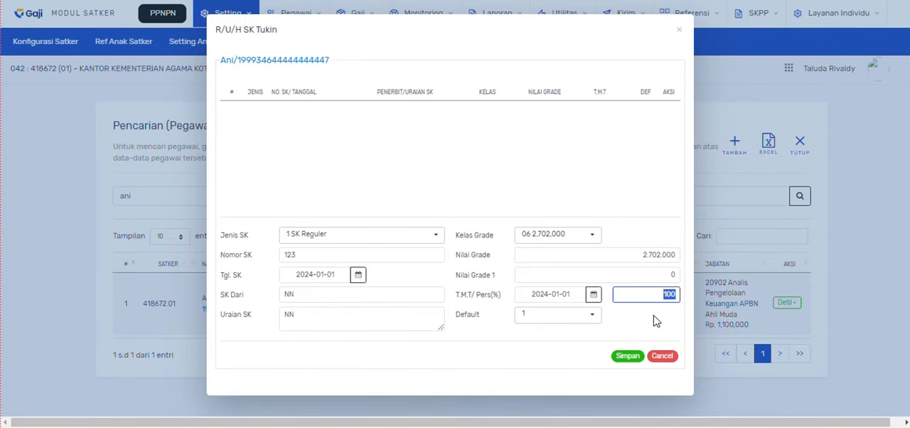
left_click(655, 321)
left_click(640, 293)
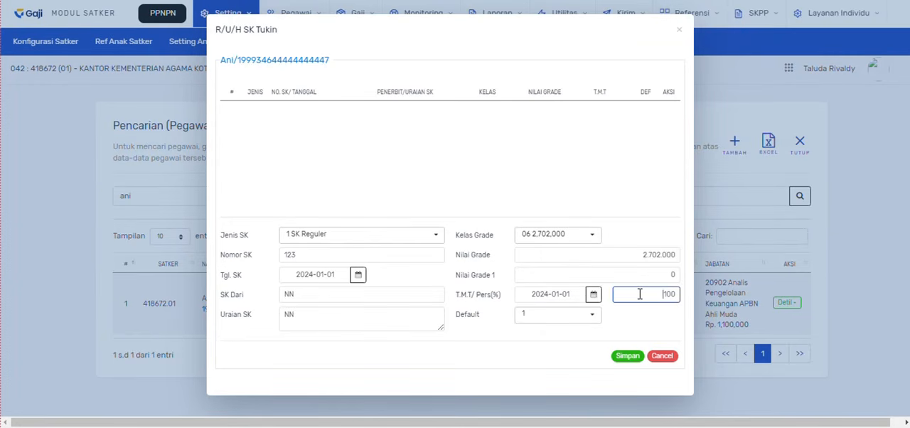
left_click(627, 357)
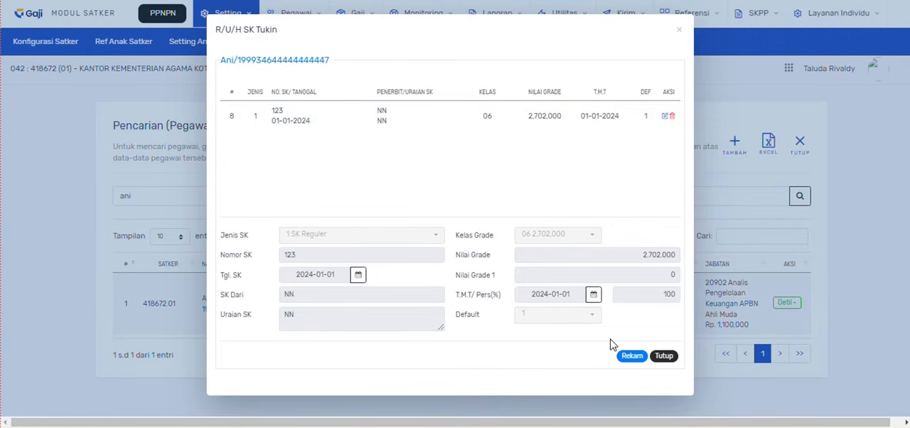
left_click(667, 357)
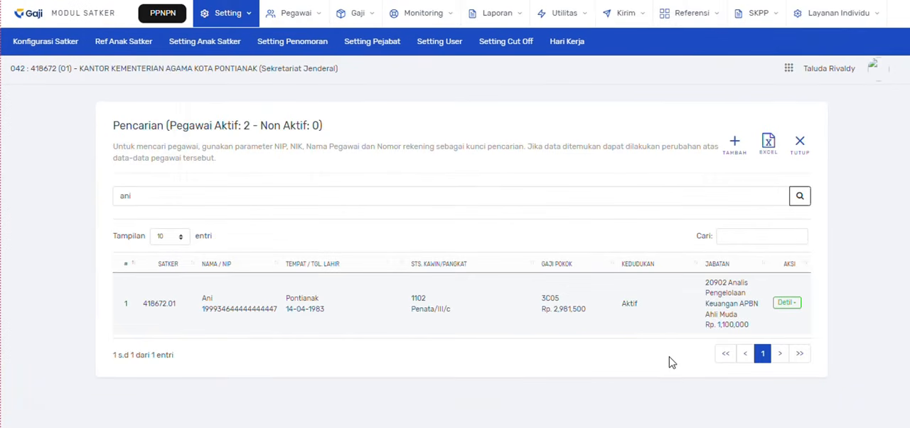
left_click(139, 198)
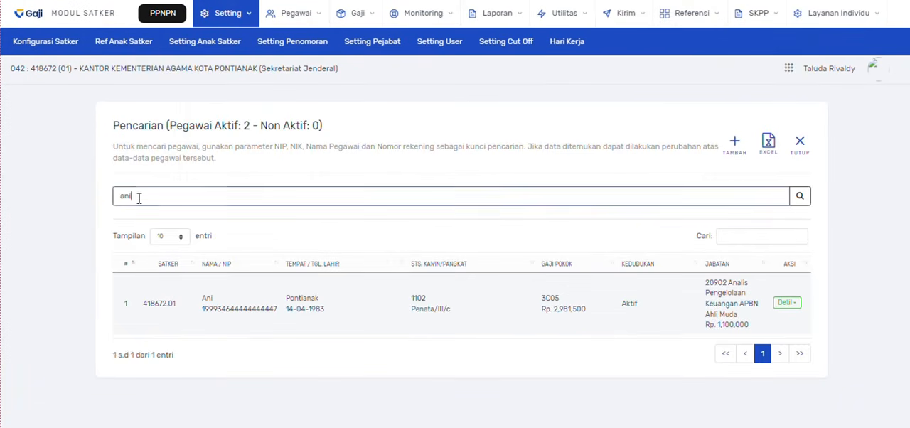
left_click_drag(139, 198, 118, 197)
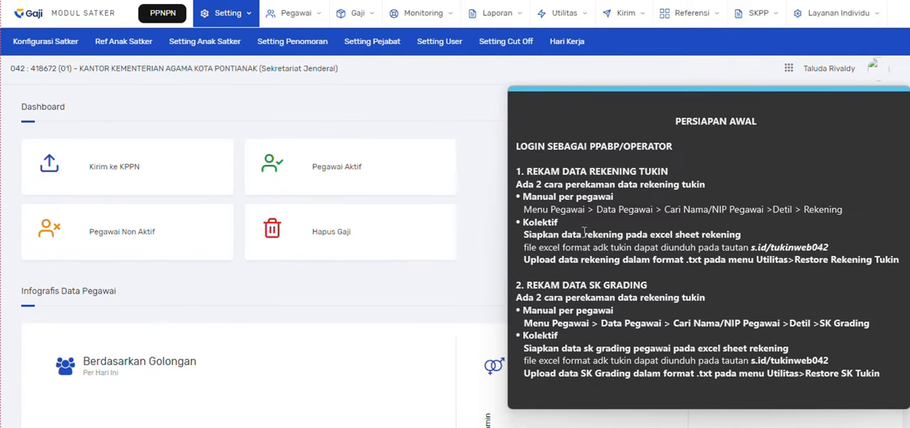
- Read the sticky note's Kolektif instructions for recording tukin account data, including the template link s.id/tukinweb042
left_click(562, 222)
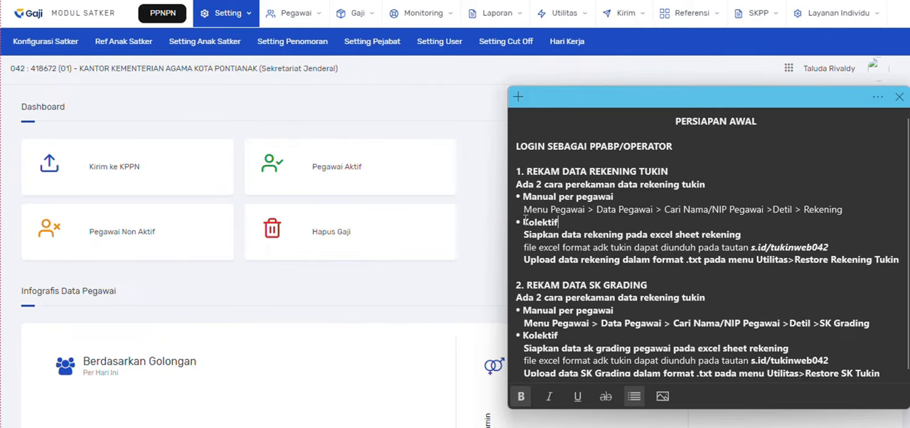
left_click_drag(523, 222, 562, 223)
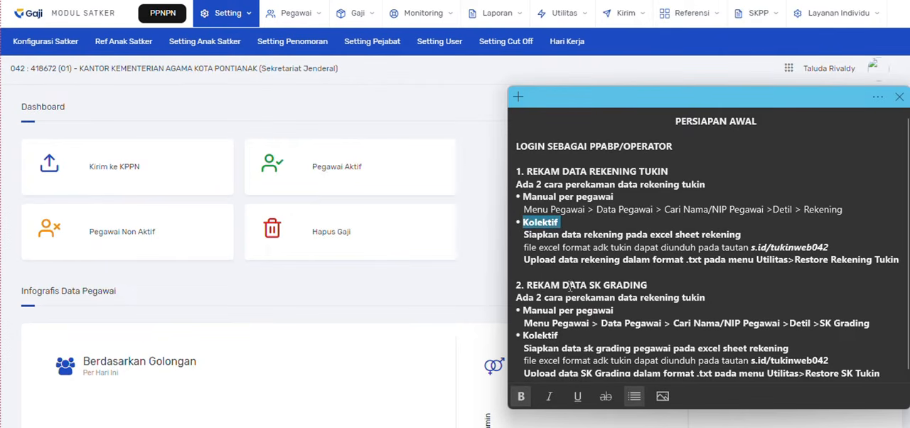
left_click(524, 233)
left_click_drag(525, 233, 652, 242)
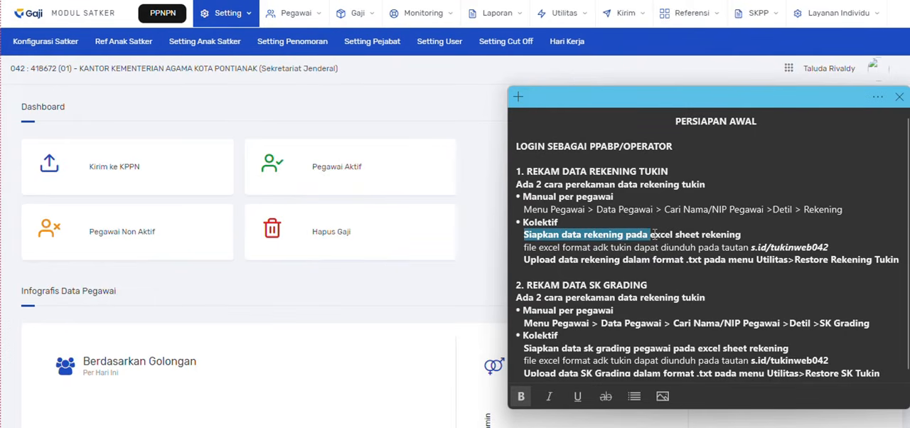
left_click(670, 234)
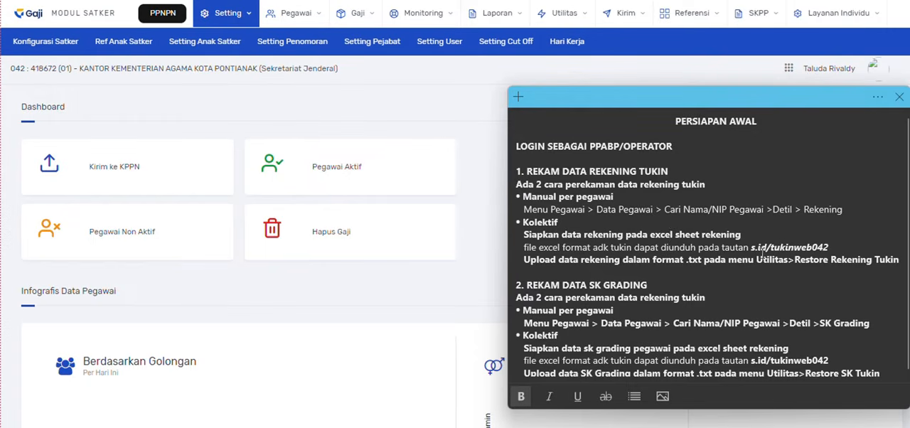
left_click_drag(751, 248, 812, 248)
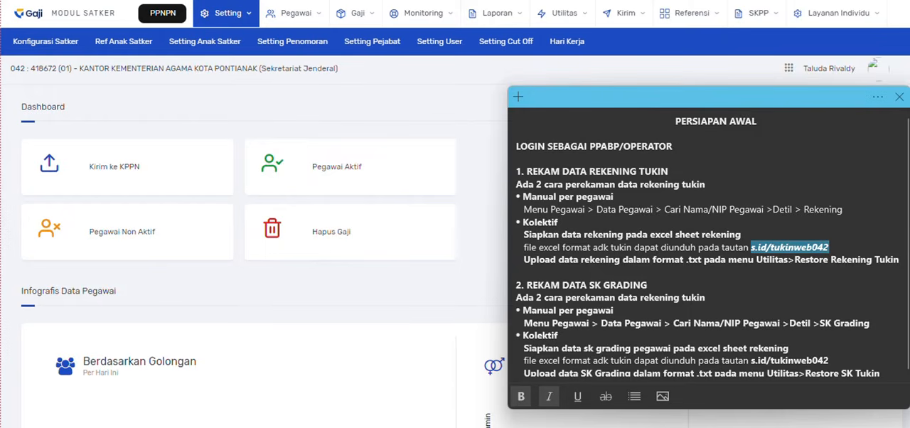
- Switch to the Excel template and review its rekening, sk and daftar bayar sheets
mouse_move(677, 426)
left_click(677, 377)
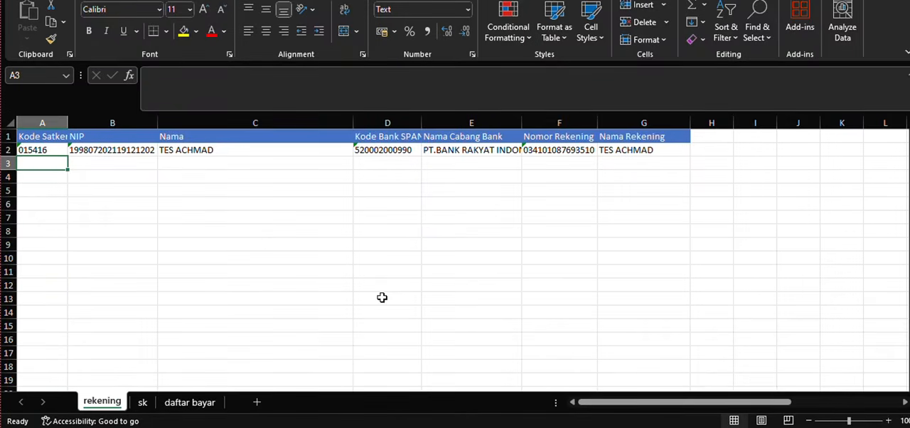
left_click(85, 175)
left_click(31, 163)
left_click(142, 402)
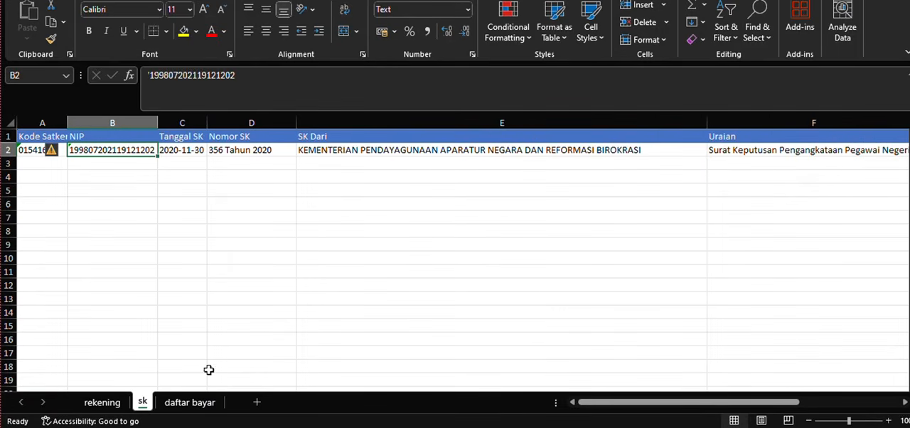
left_click(191, 403)
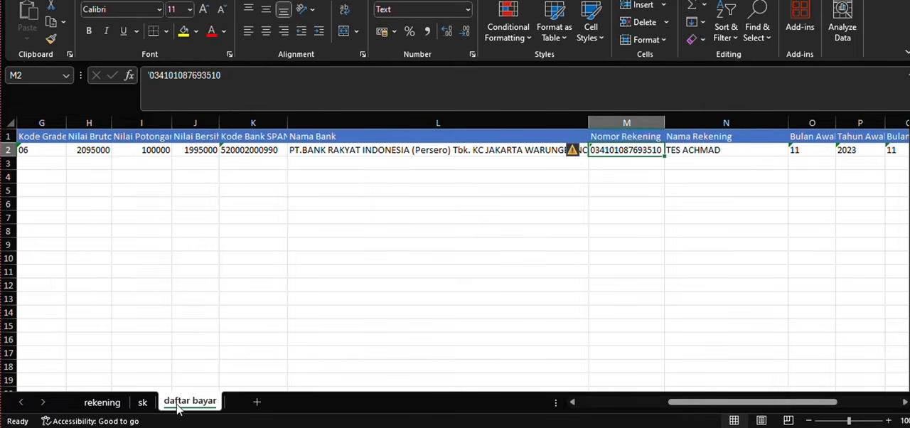
left_click(89, 406)
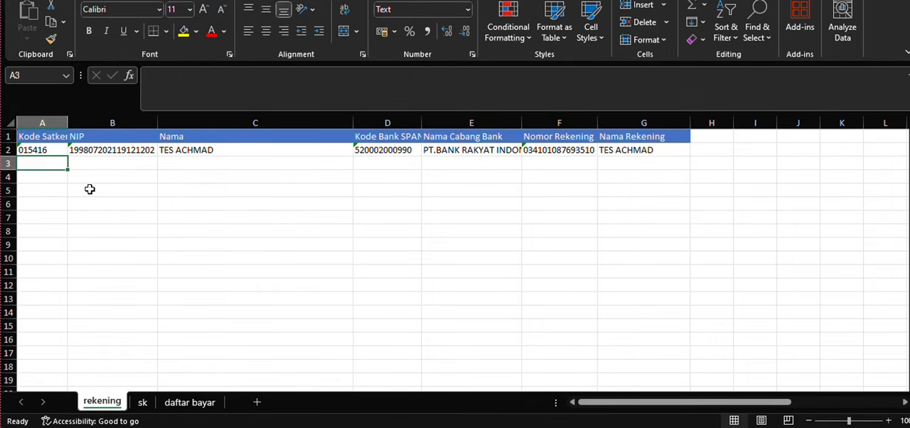
left_click(148, 403)
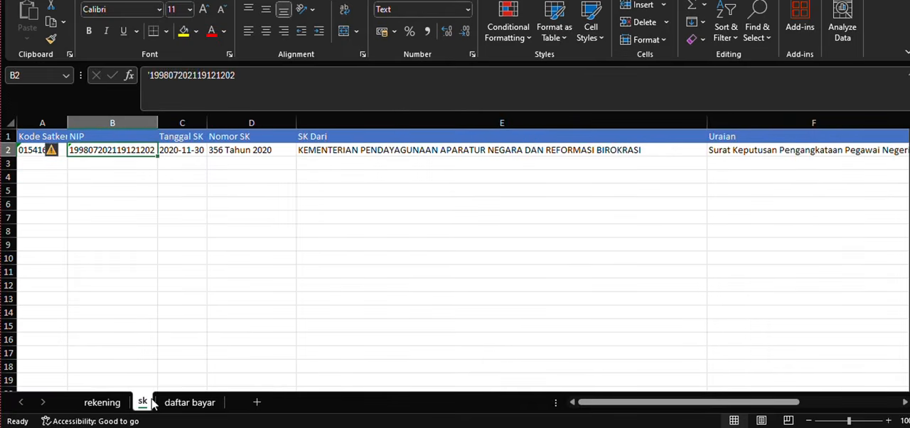
left_click(102, 402)
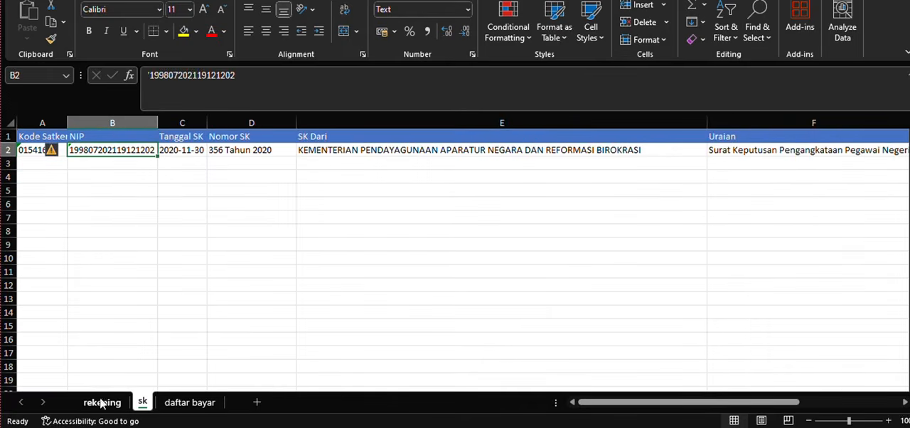
- Examine the rekening sheet's columns from Kode Satker through Nama Rekening and the first empty data row
left_click(44, 148)
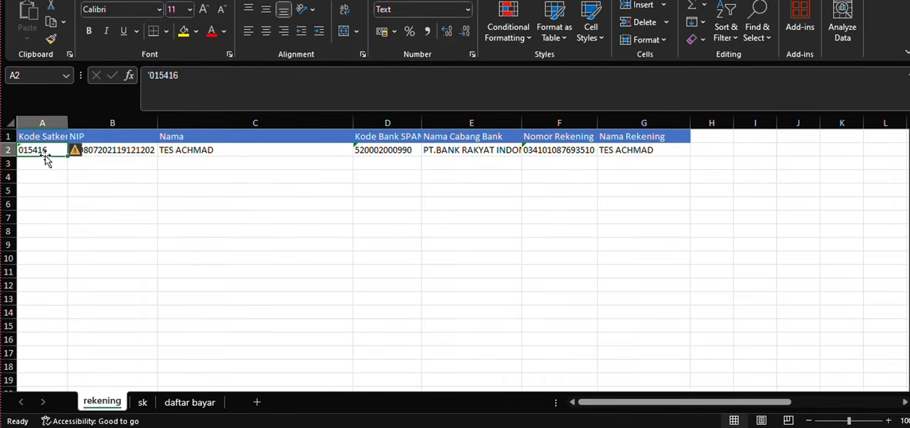
left_click(44, 162)
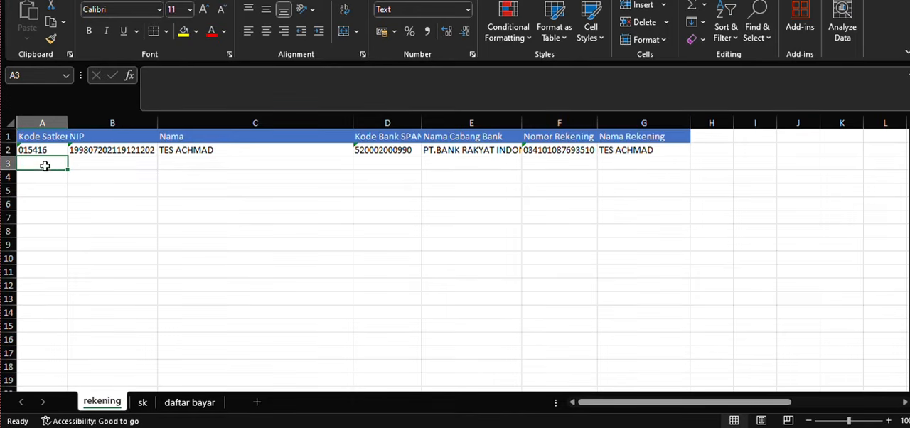
left_click(43, 148)
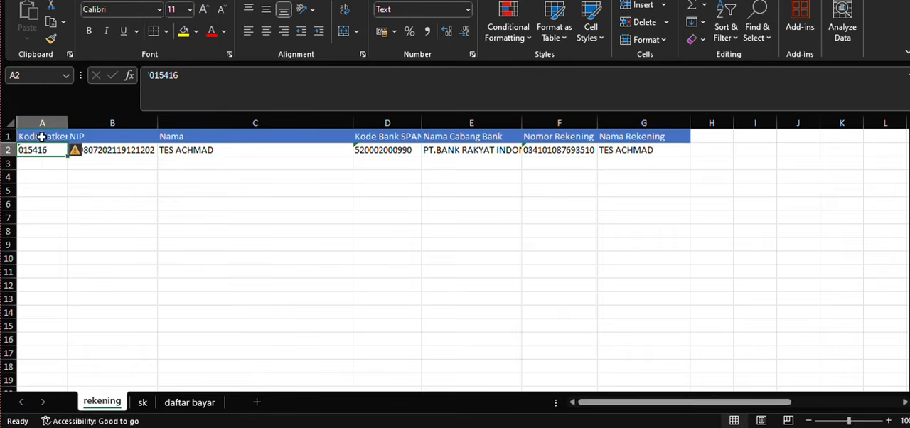
left_click(41, 125)
left_click(99, 123)
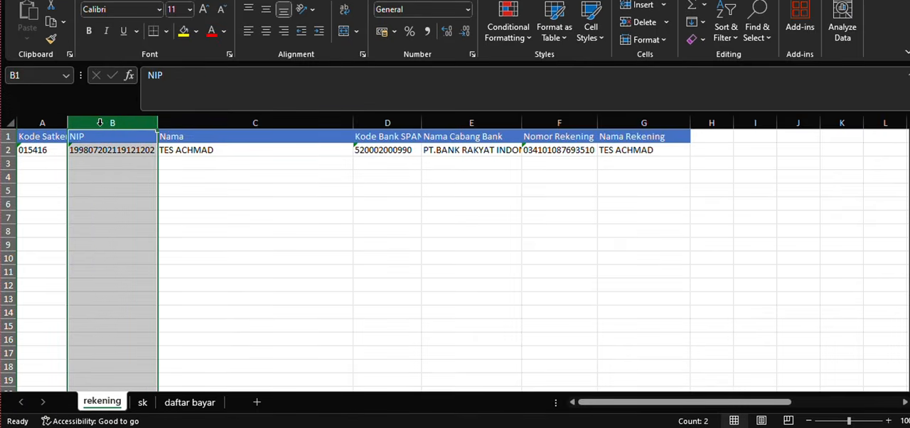
left_click(257, 123)
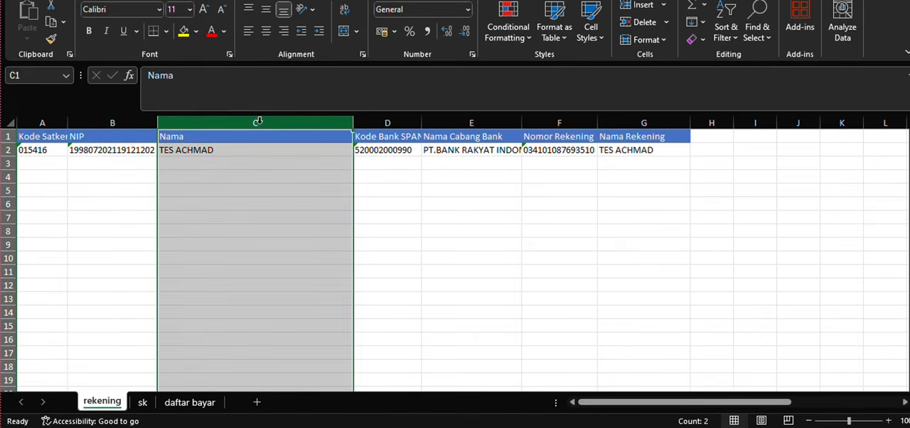
left_click(400, 123)
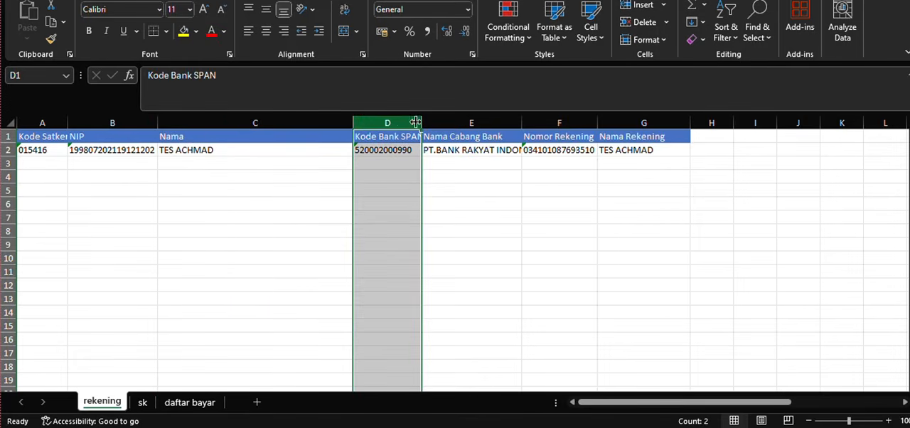
left_click(471, 122)
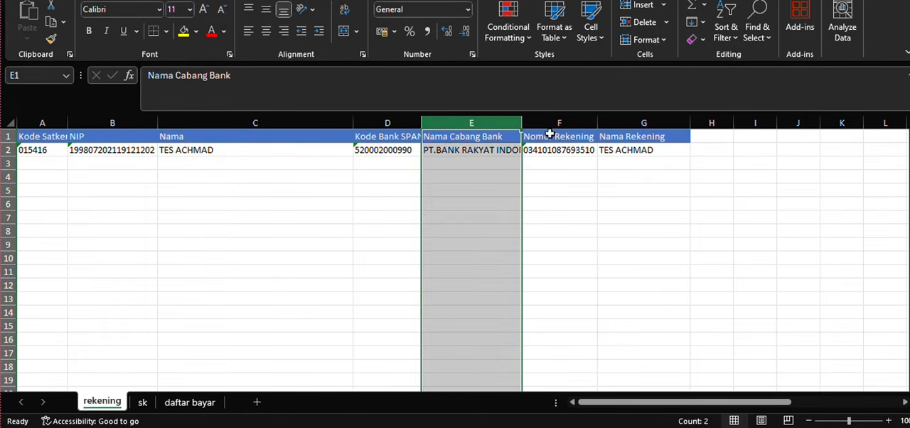
left_click(562, 122)
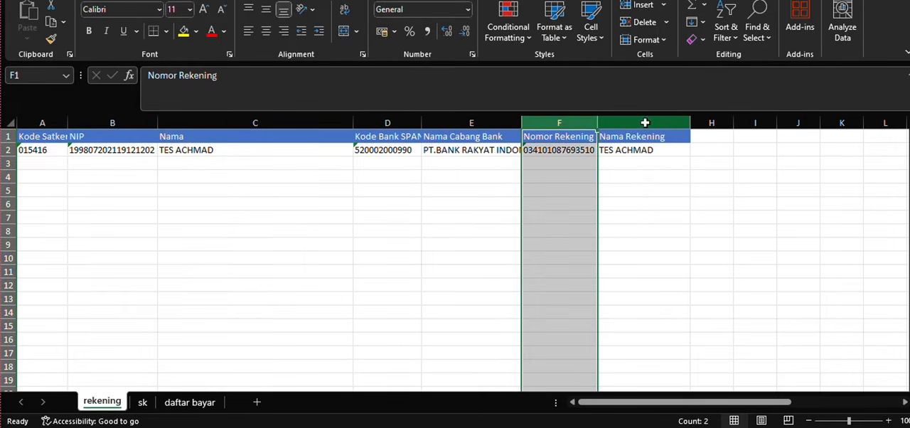
left_click(643, 123)
left_click(46, 160)
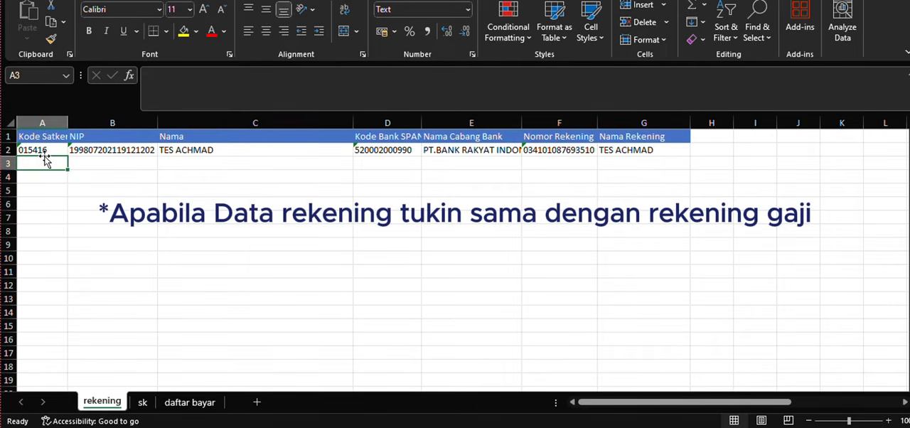
left_click(85, 164)
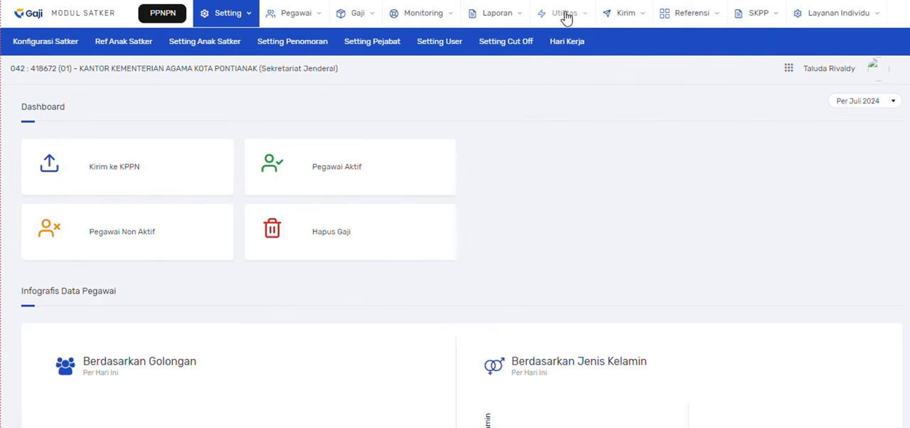
- Download the payroll account export (Rek. Gaji) from Restore Rekening Tukin, keep the blocked file, and open it in Excel for editing
left_click(565, 16)
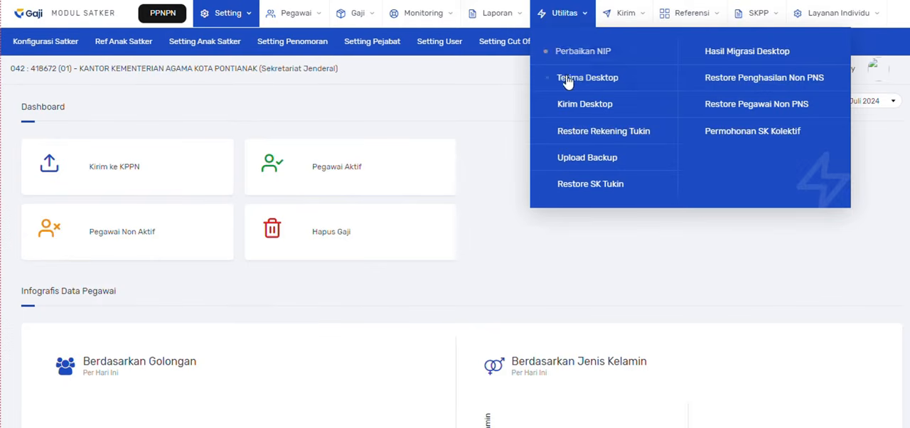
left_click(575, 130)
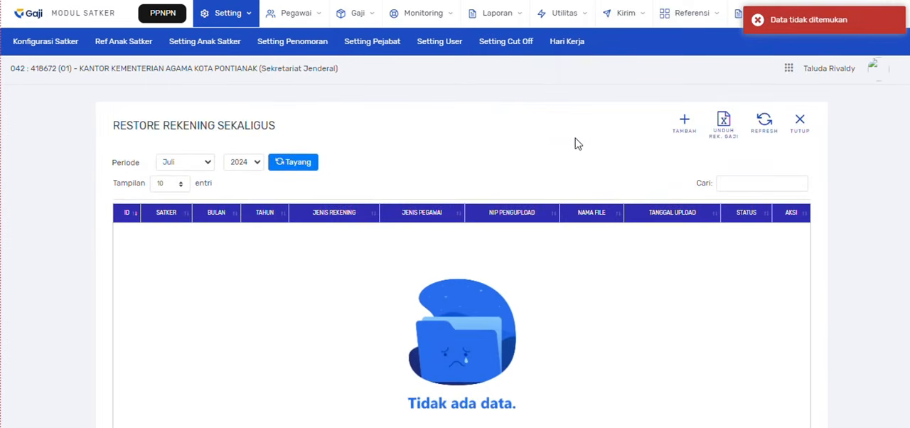
left_click(724, 131)
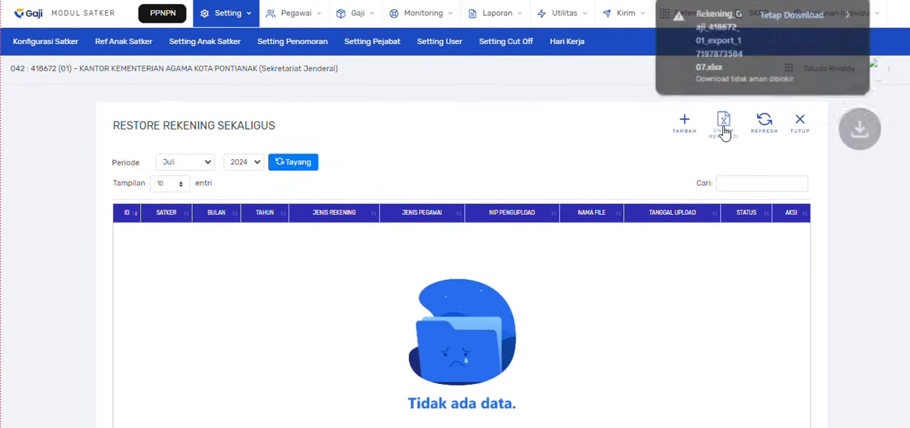
left_click(762, 18)
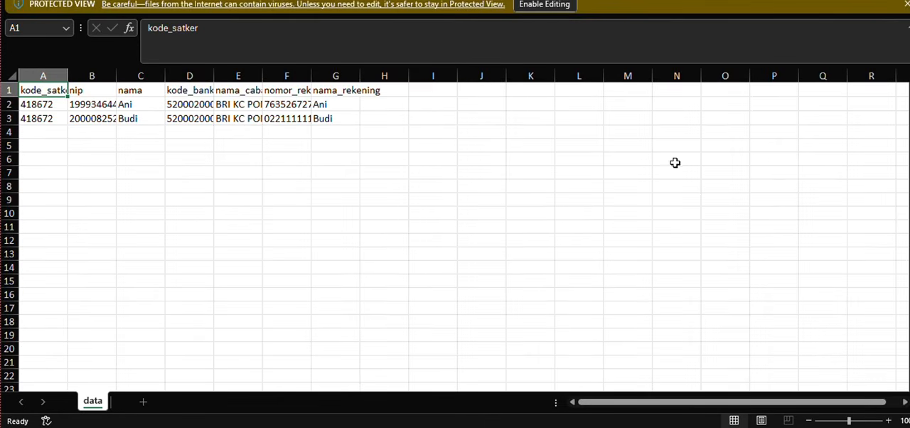
left_click(545, 5)
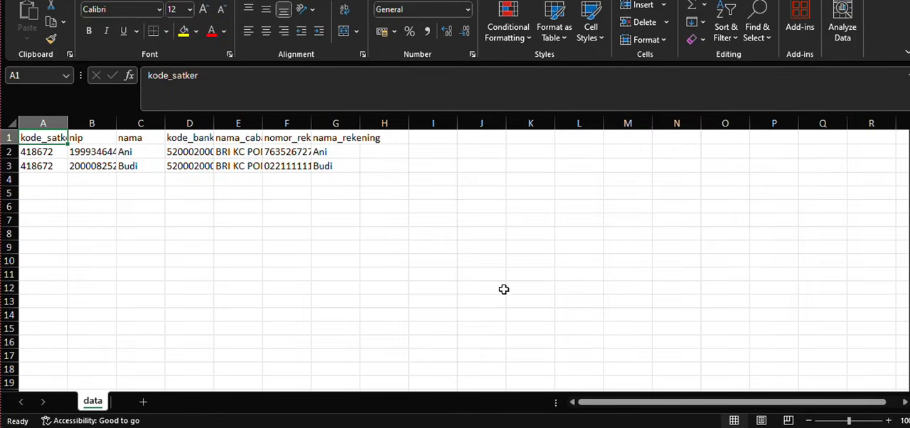
- Copy both employee rows, Kode Satker through Nama Rekening, from the export into the template's rekening sheet from A2 as values only
left_click_drag(39, 153, 346, 166)
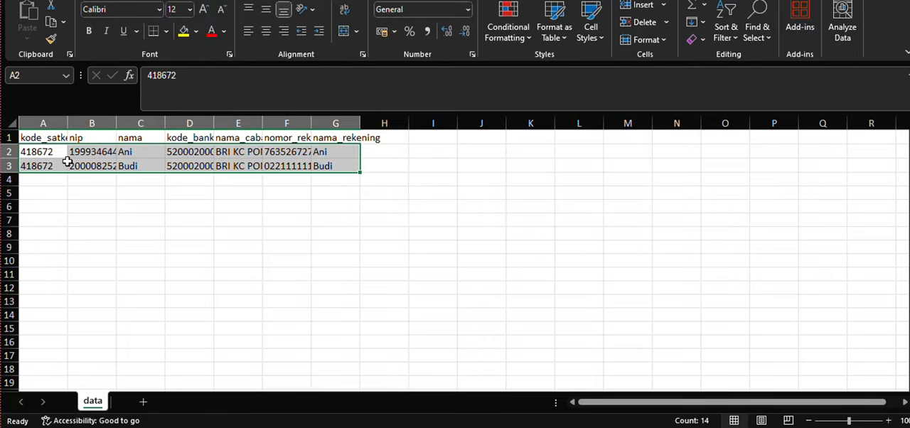
right_click(69, 162)
left_click(130, 50)
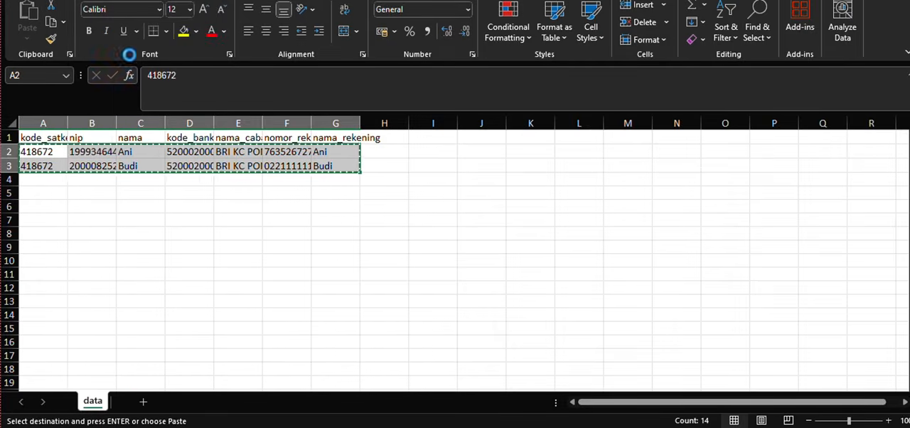
mouse_move(675, 427)
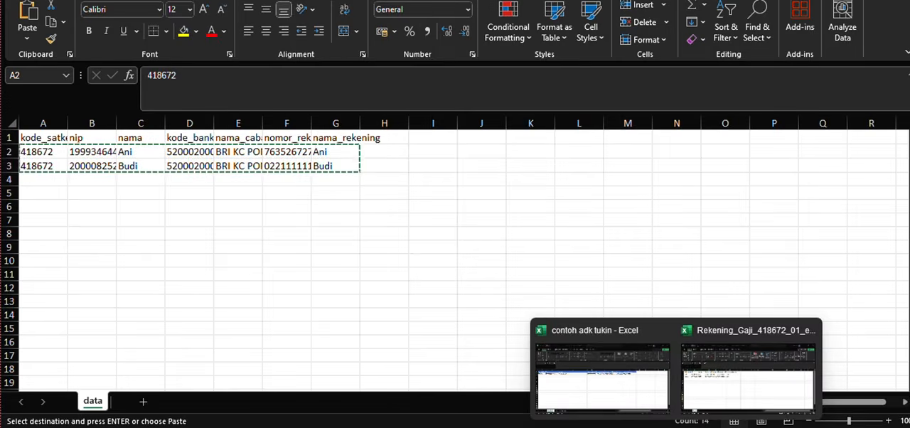
left_click(735, 393)
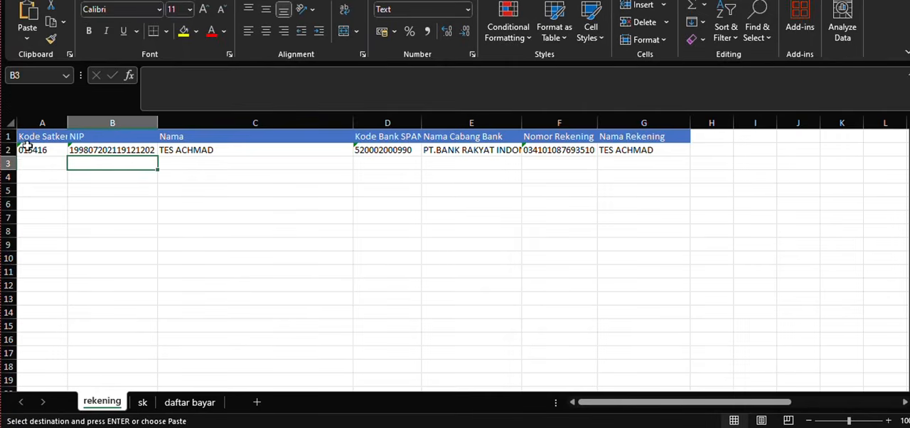
left_click(34, 149)
right_click(35, 149)
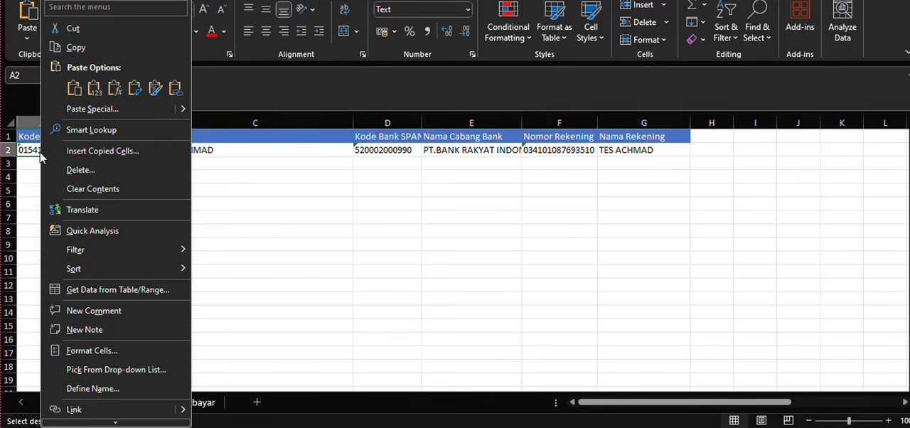
left_click(89, 110)
left_click(36, 85)
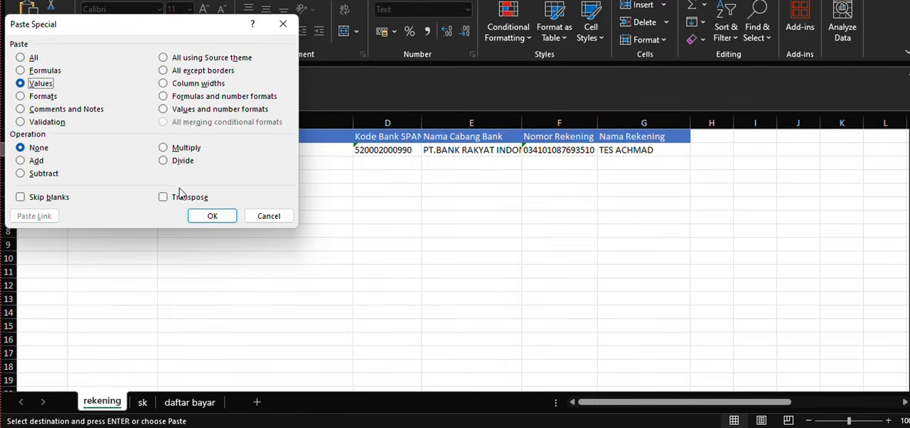
left_click(204, 215)
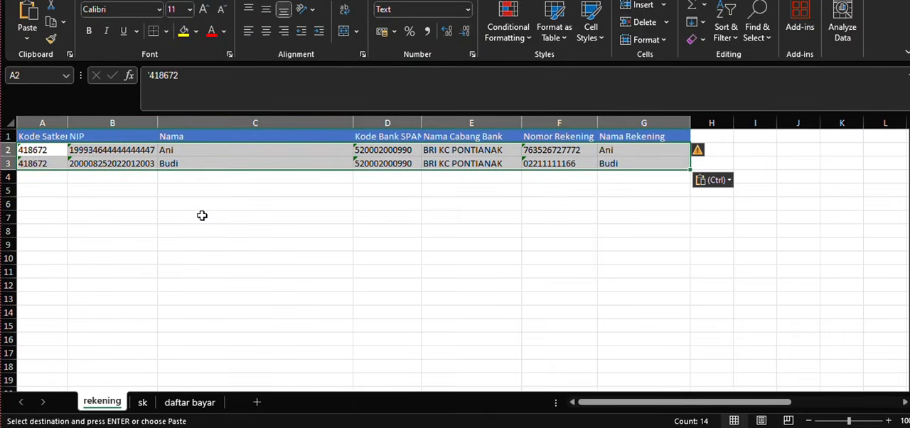
- Check the Kode Satker, NIP and Nama Rekening entries of the two pasted rows in the rekening sheet
left_click(107, 189)
left_click(37, 151)
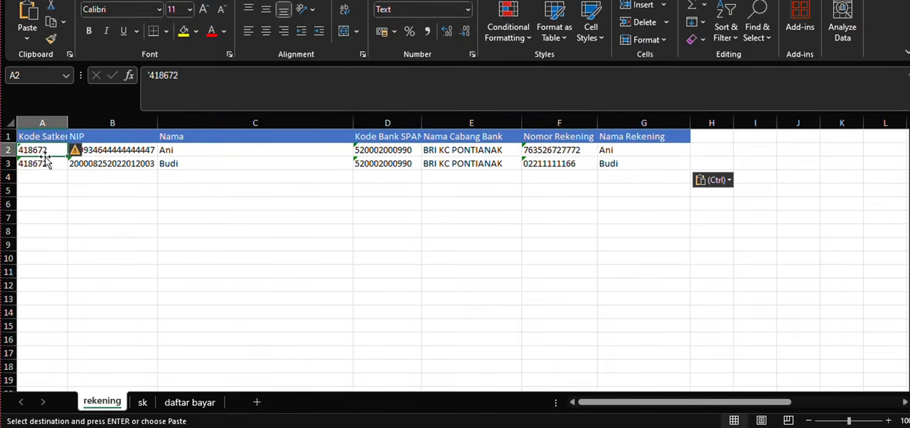
left_click(118, 176)
left_click(110, 150)
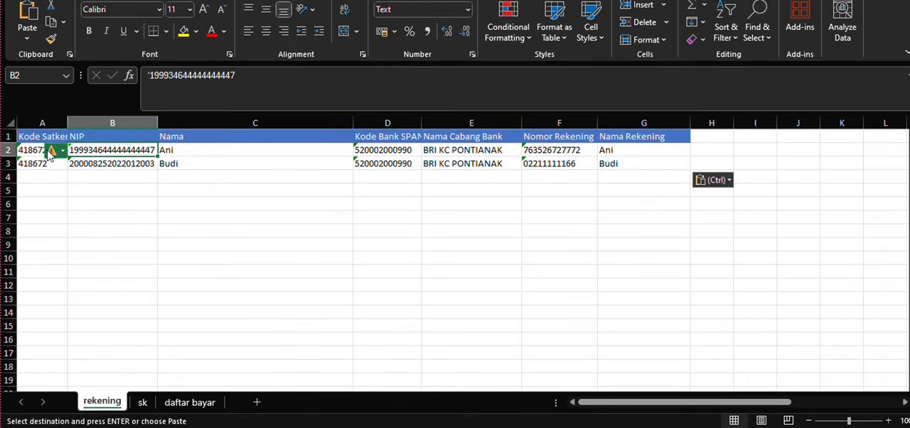
left_click(22, 150)
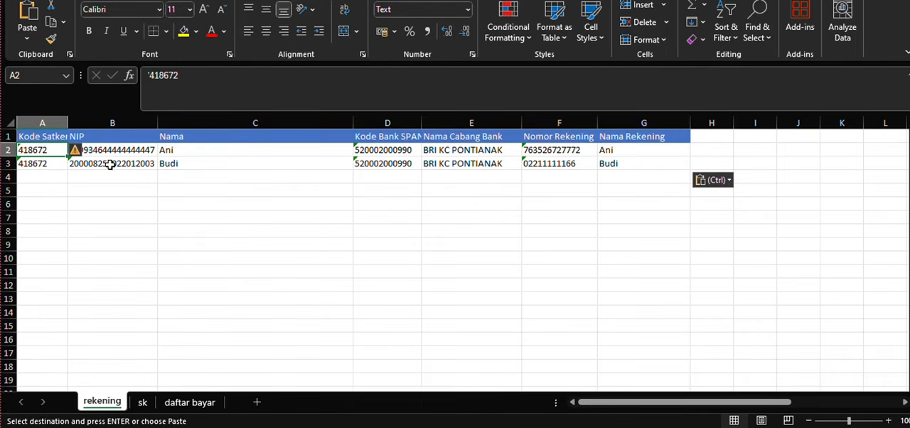
left_click(89, 174)
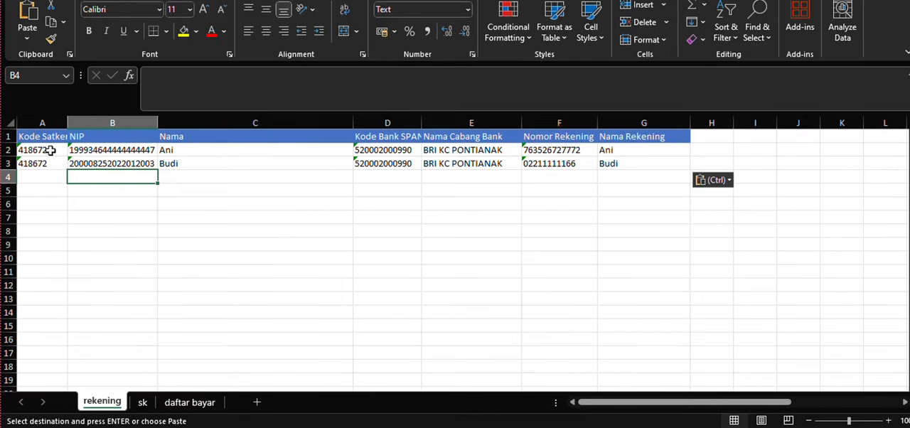
left_click(635, 160)
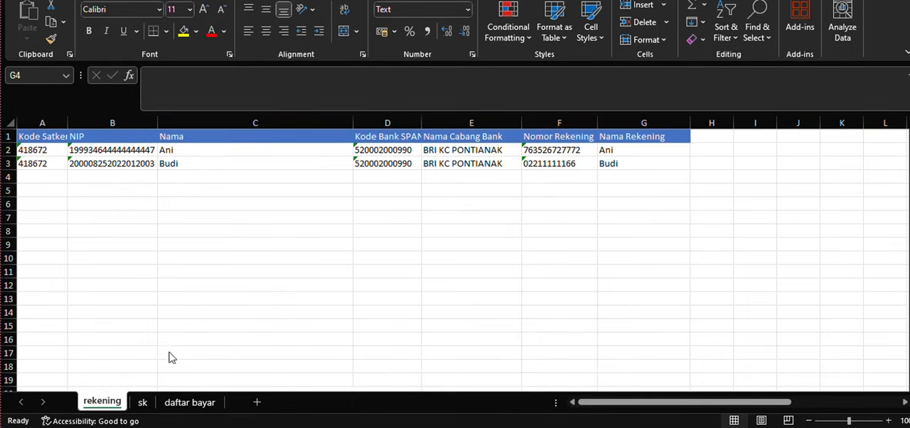
- Examine the sk sheet's columns from Kode Satker and NIP through TMT, Kode Grade, Nilai Grade and Persentase
left_click(143, 402)
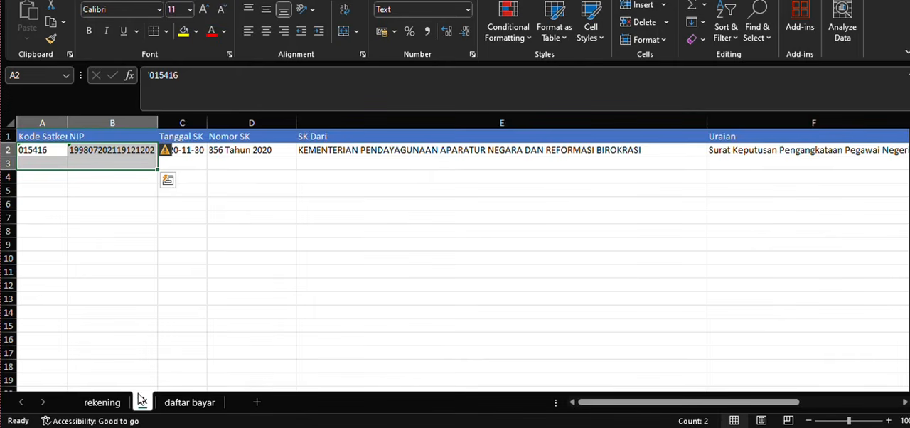
left_click(181, 165)
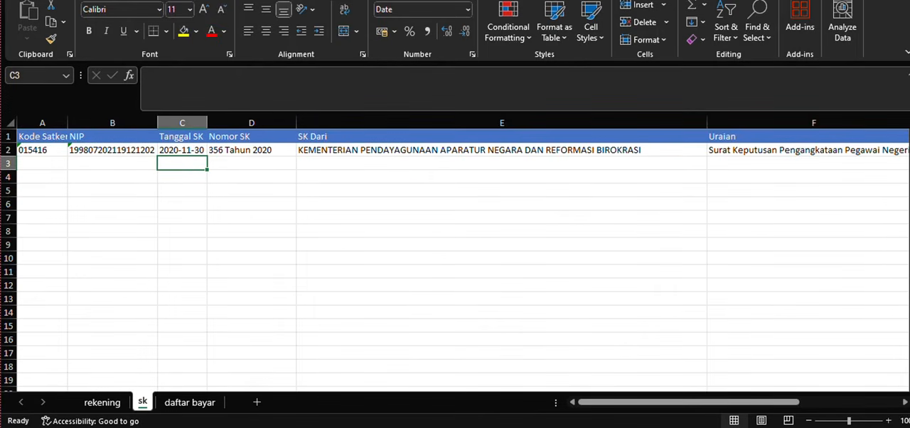
left_click(51, 121)
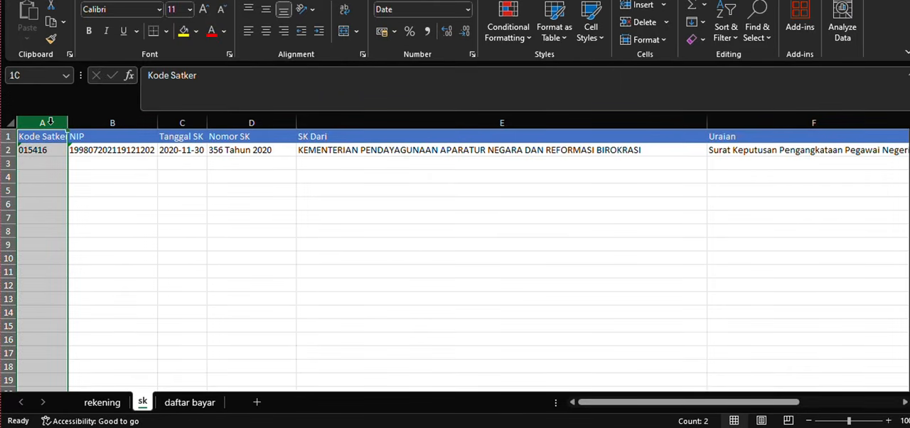
left_click(102, 125)
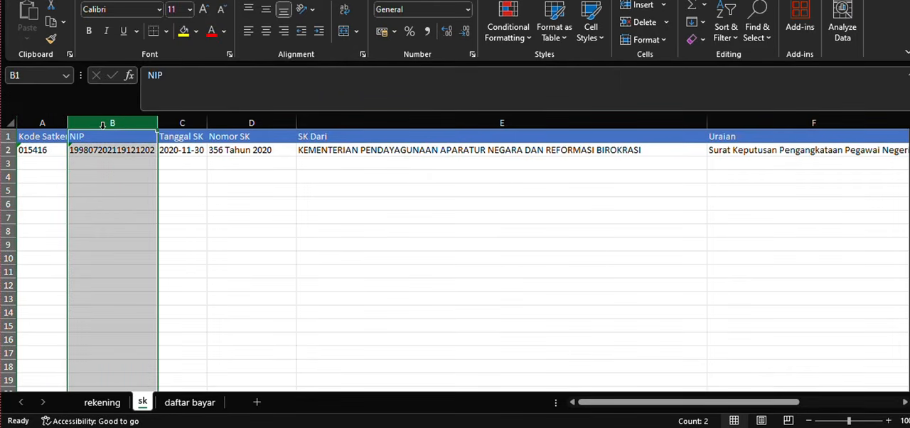
left_click_drag(125, 119, 192, 116)
left_click(192, 120)
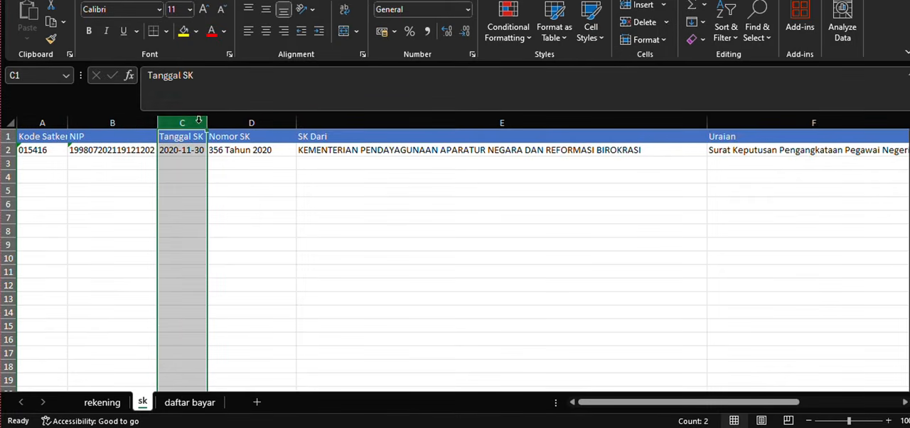
left_click(251, 121)
left_click(390, 119)
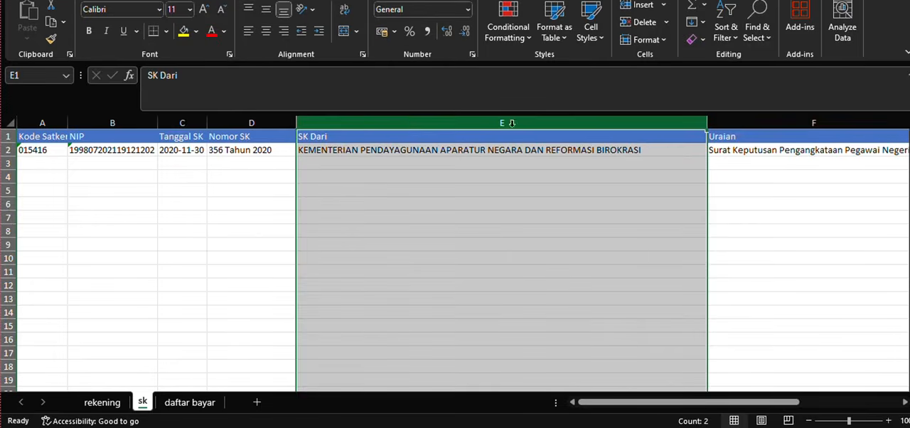
left_click(747, 127)
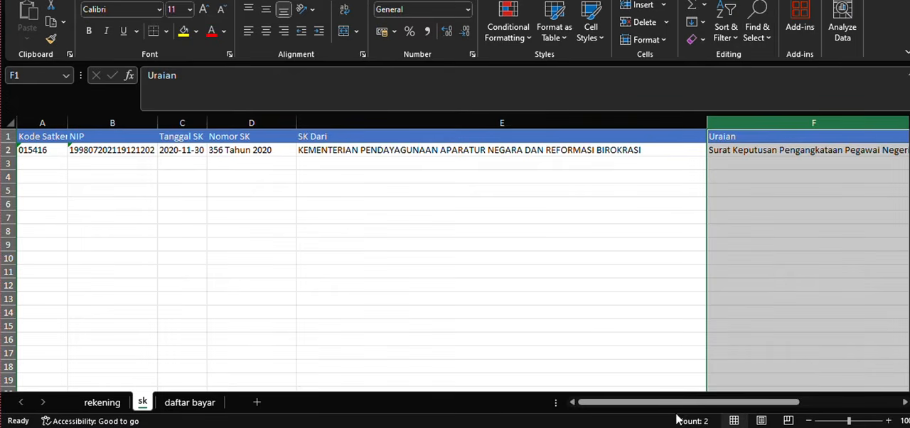
left_click_drag(677, 403, 778, 405)
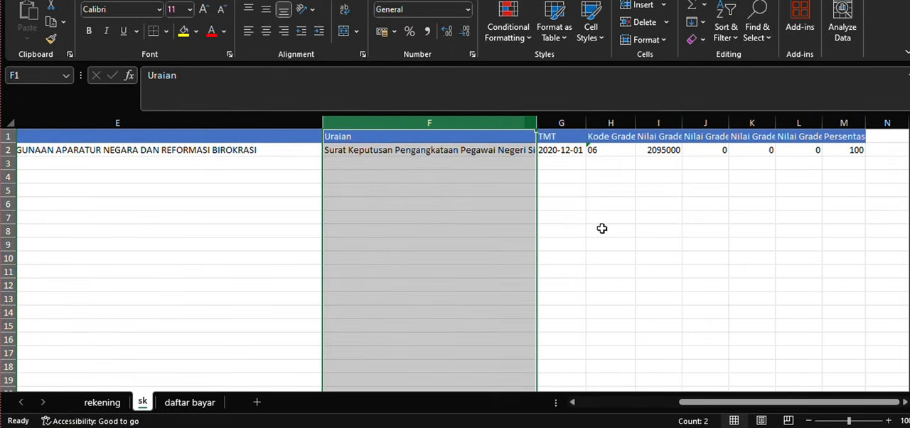
left_click(565, 122)
left_click(597, 121)
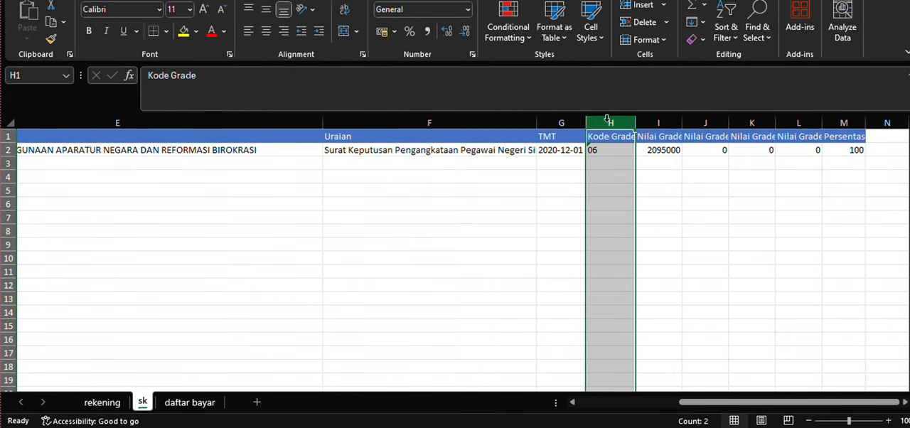
left_click(655, 122)
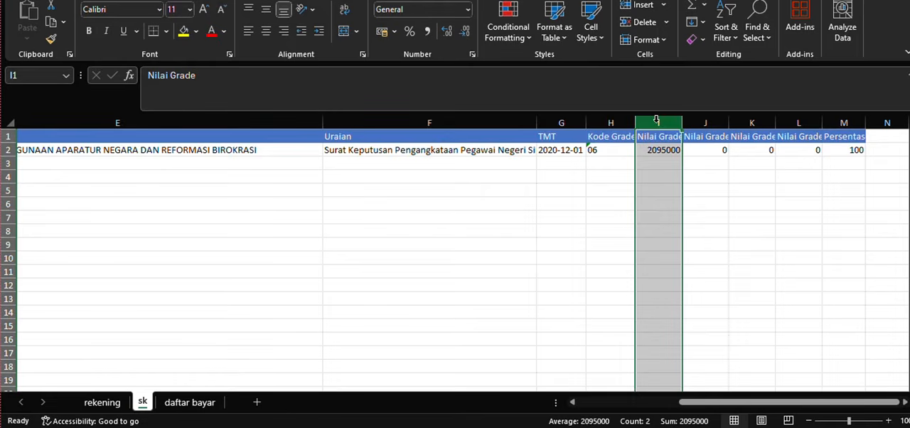
left_click(844, 123)
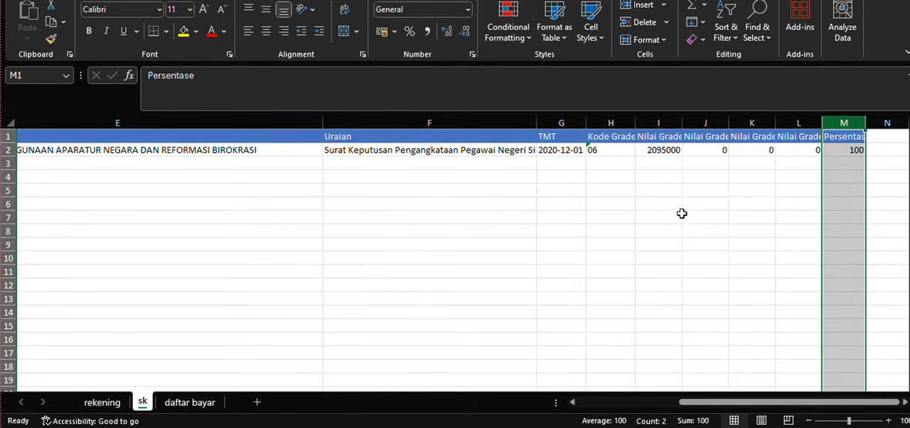
left_click_drag(694, 403, 603, 404)
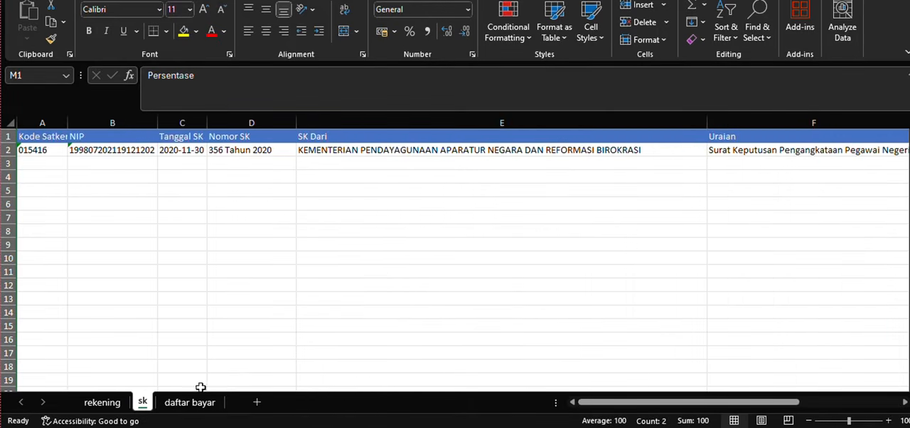
- Copy both employees' Kode Satker and NIP from the rekening sheet into the sk sheet from A2 as values only
left_click(103, 402)
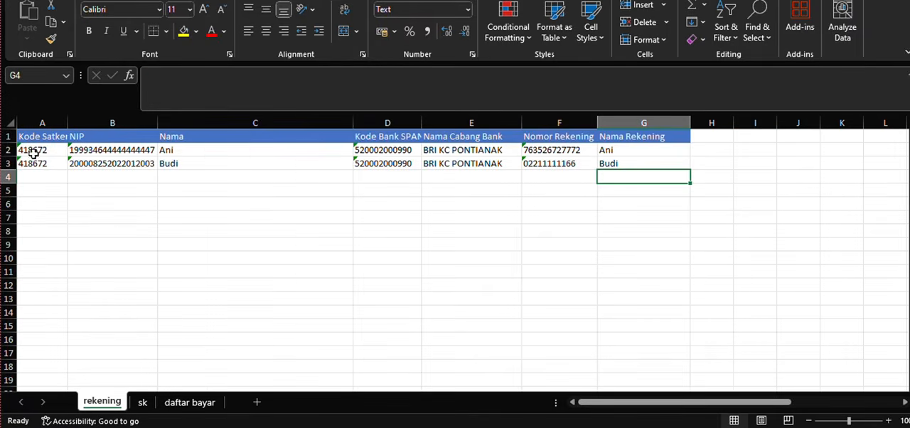
left_click_drag(31, 150, 99, 161)
right_click(98, 160)
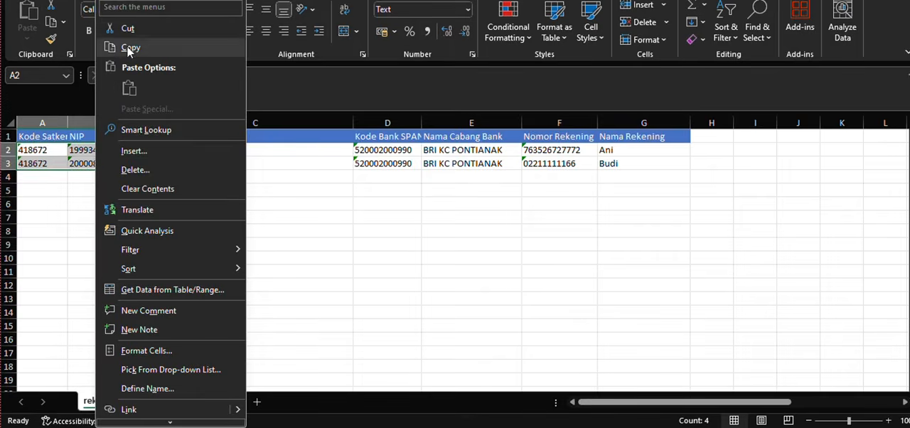
left_click(130, 48)
left_click(142, 403)
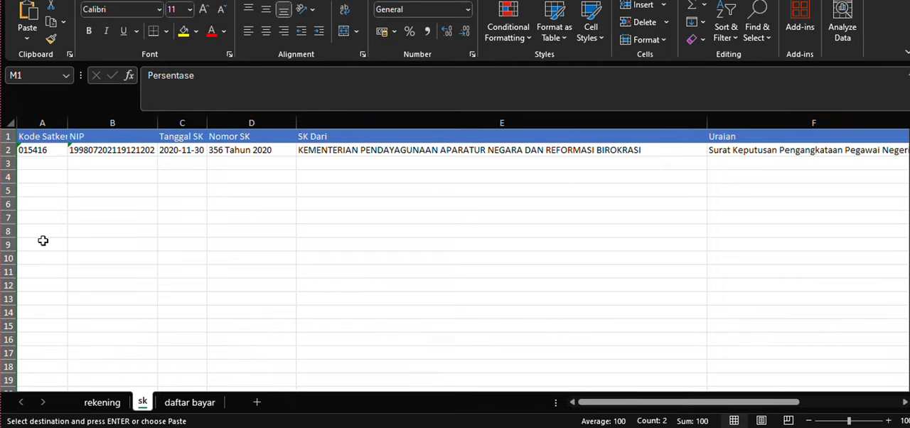
left_click(46, 150)
right_click(50, 149)
left_click(90, 109)
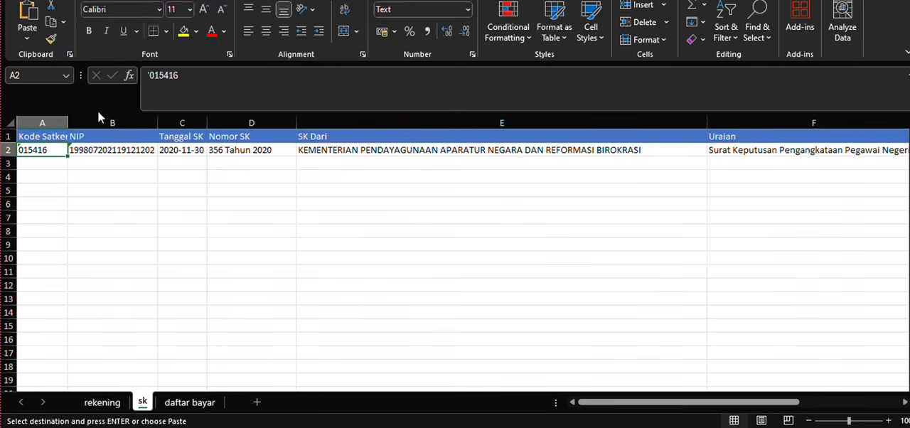
left_click(37, 87)
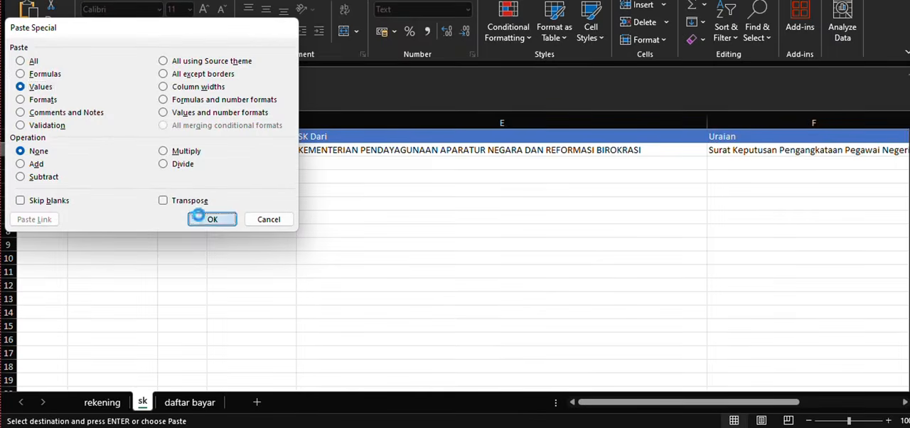
left_click(217, 219)
- Fill Tanggal SK through TMT and Kode Grade from row 2 into row 3 of the sk sheet as exact copies, keeping Kode Grade 06
left_click_drag(183, 151, 832, 176)
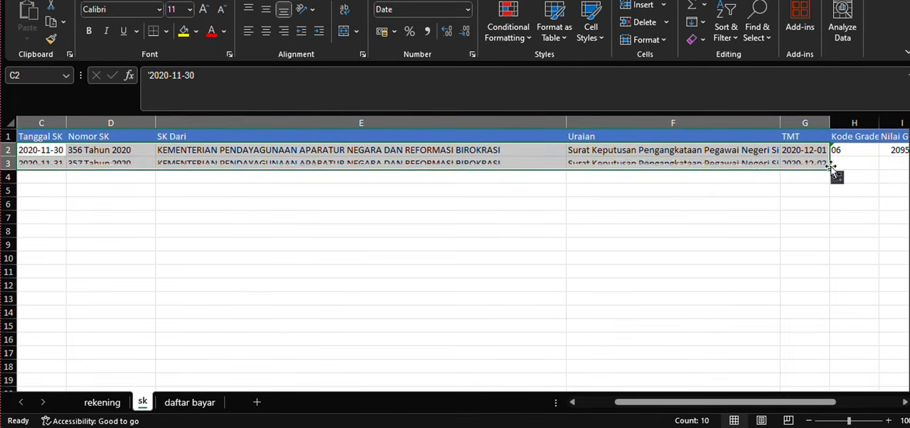
left_click(838, 179)
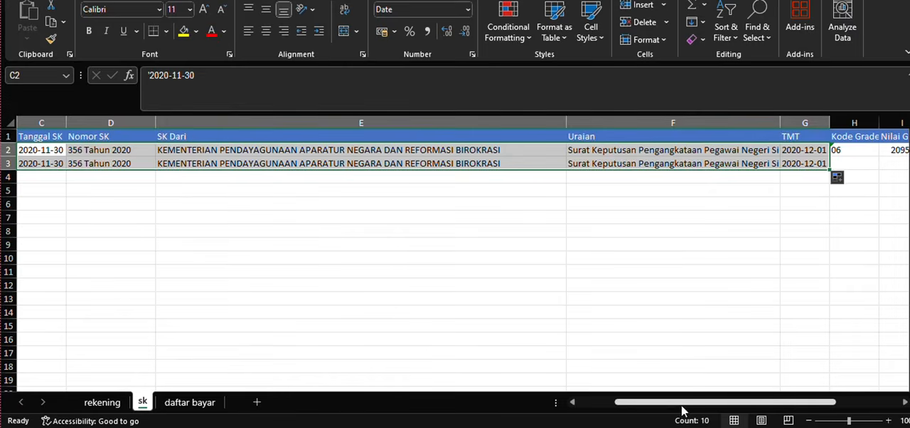
left_click_drag(680, 404, 724, 397)
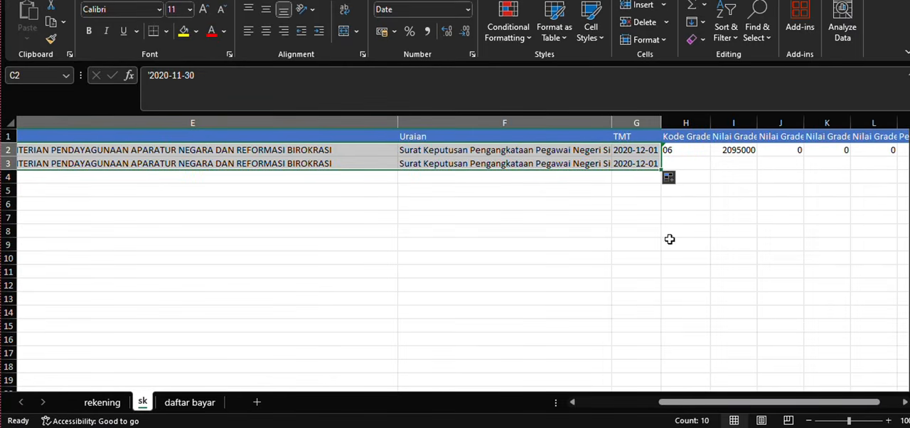
left_click(671, 147)
left_click_drag(708, 157, 714, 169)
left_click(719, 189)
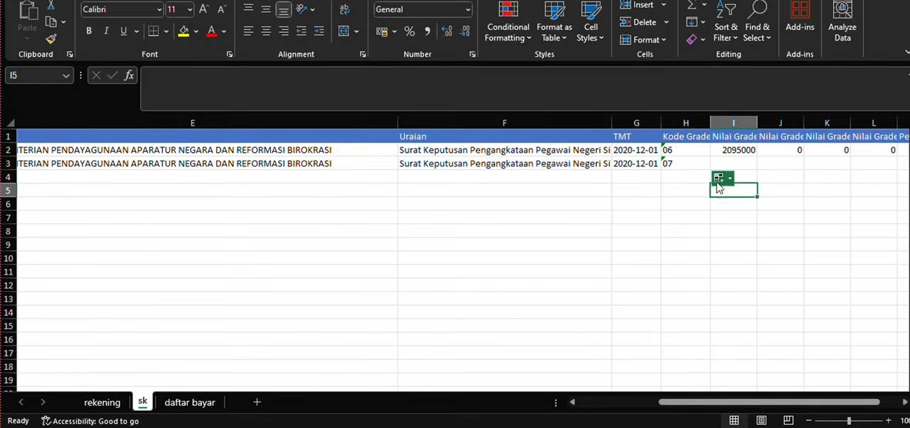
left_click(721, 178)
left_click(723, 196)
- Set the first Nilai Grade column to 2702000 in I2 and copy the value to I3
left_click(723, 150)
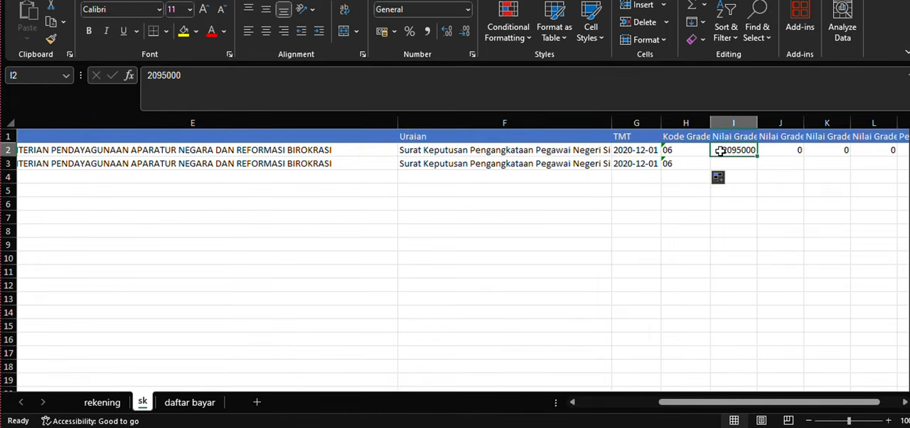
double_click(722, 150)
left_click_drag(723, 150, 757, 154)
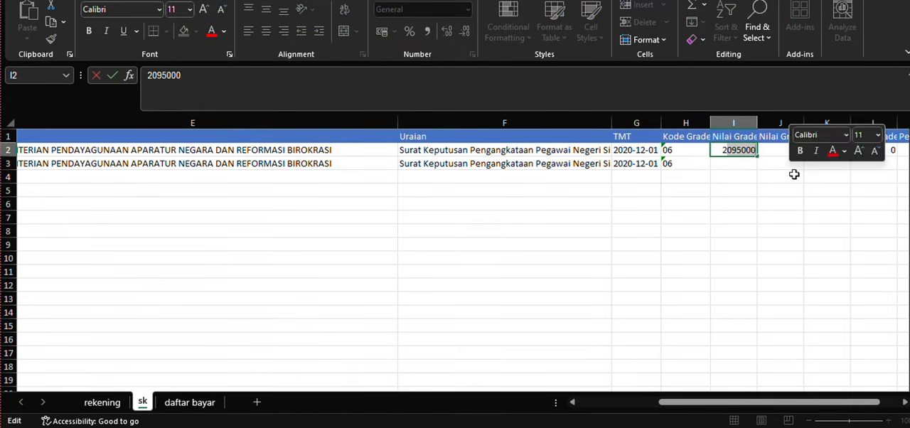
type("2702000")
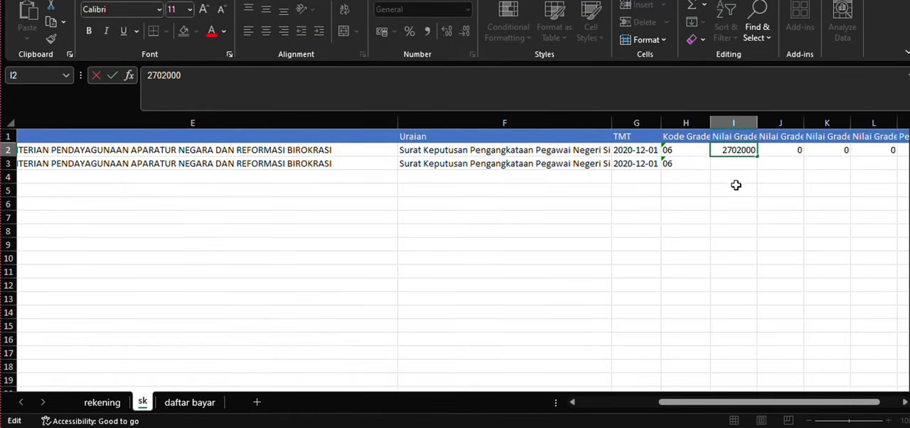
left_click(735, 182)
left_click(738, 139)
left_click(741, 150)
left_click_drag(757, 157, 760, 165)
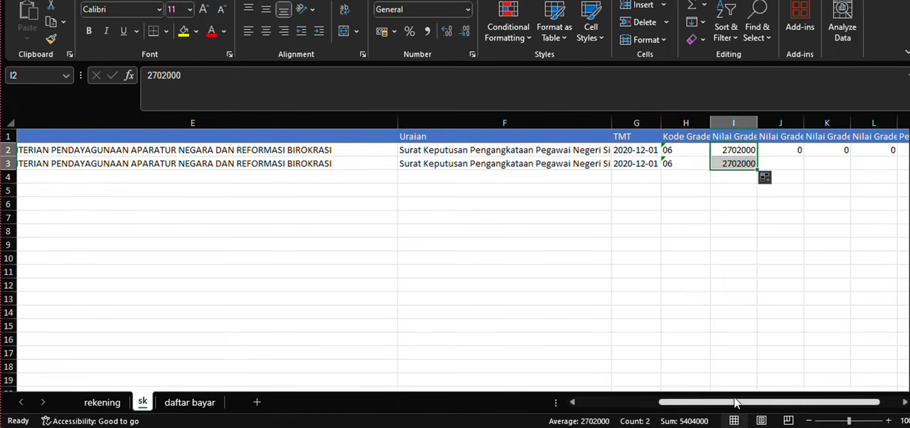
- Copy the Persentase value 100 from M2 down to M3 for the second employee
left_click_drag(736, 402, 804, 398)
left_click(856, 148)
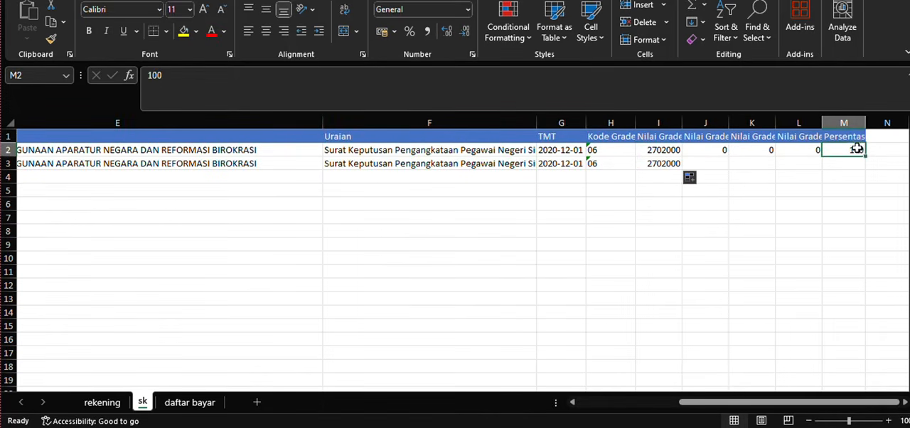
left_click_drag(865, 156, 862, 175)
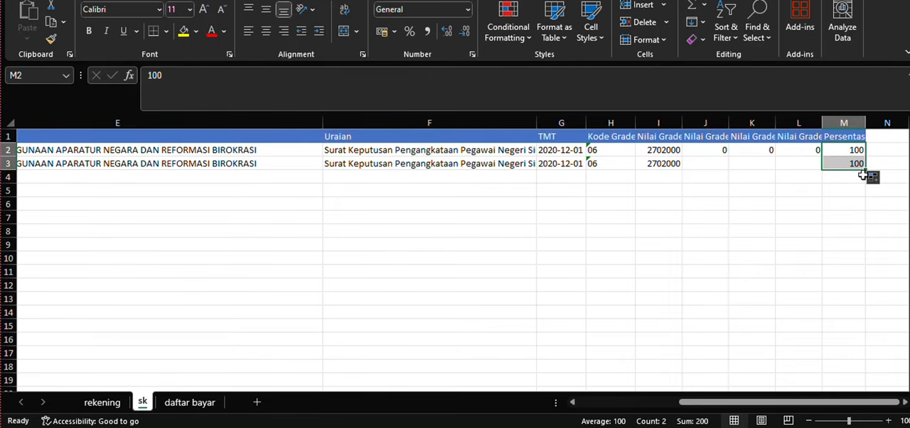
left_click(871, 176)
left_click(810, 195)
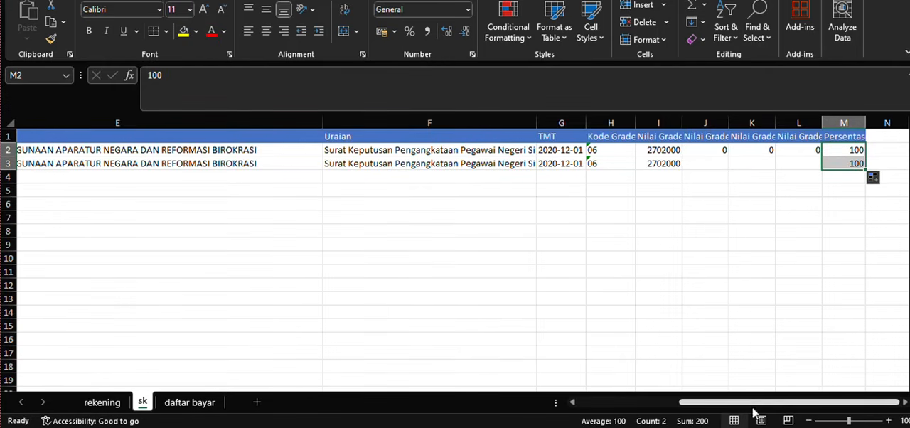
left_click_drag(756, 403, 632, 395)
key("Down")
key("Down")
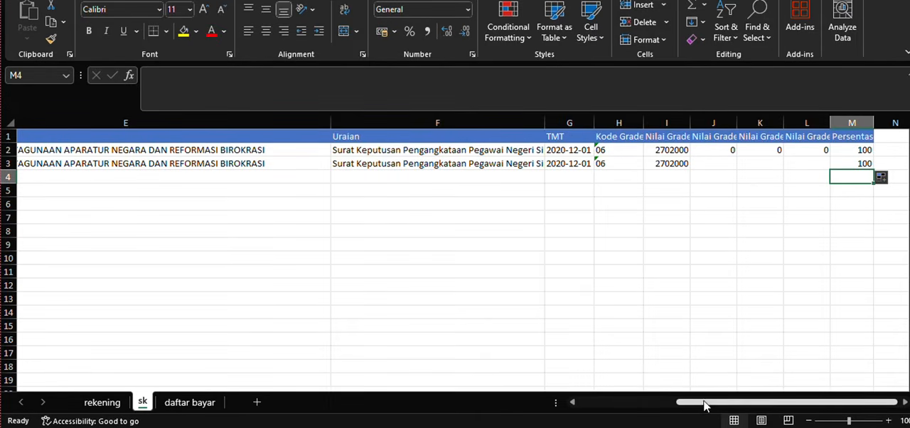
left_click_drag(703, 403, 583, 415)
- Switch to the rekening sheet and prepare to save it in Downloads with the file type Text (Tab delimited) (*.txt)
left_click(101, 402)
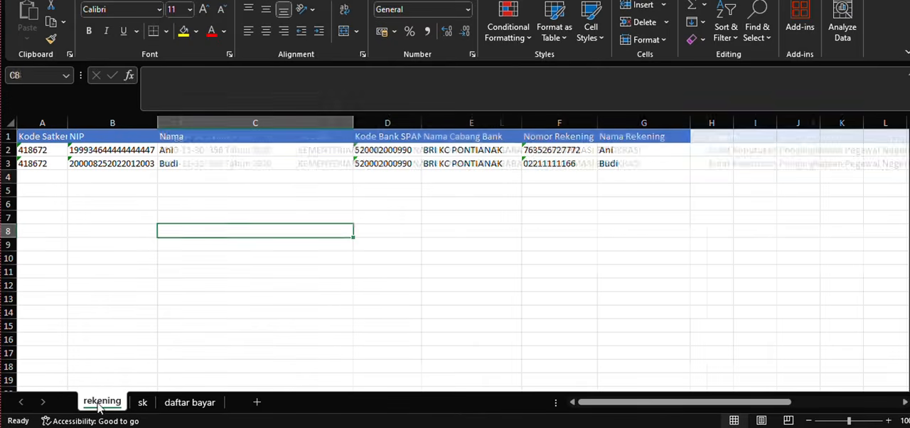
left_click(90, 179)
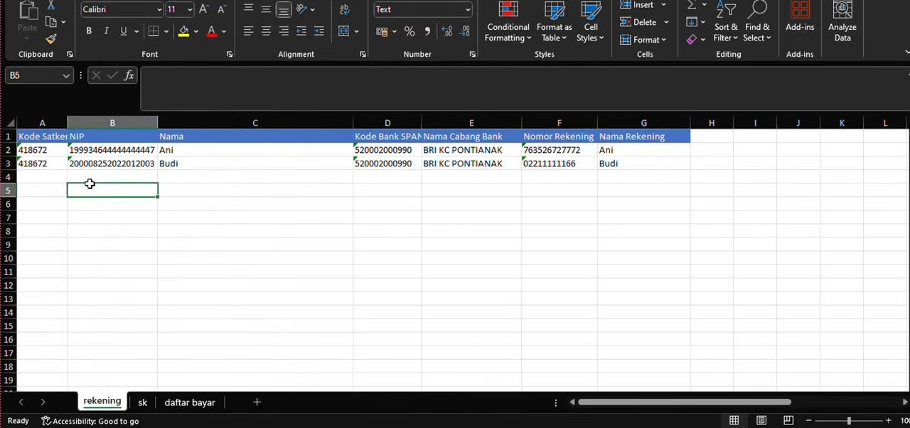
left_click(33, 179)
left_click(187, 177)
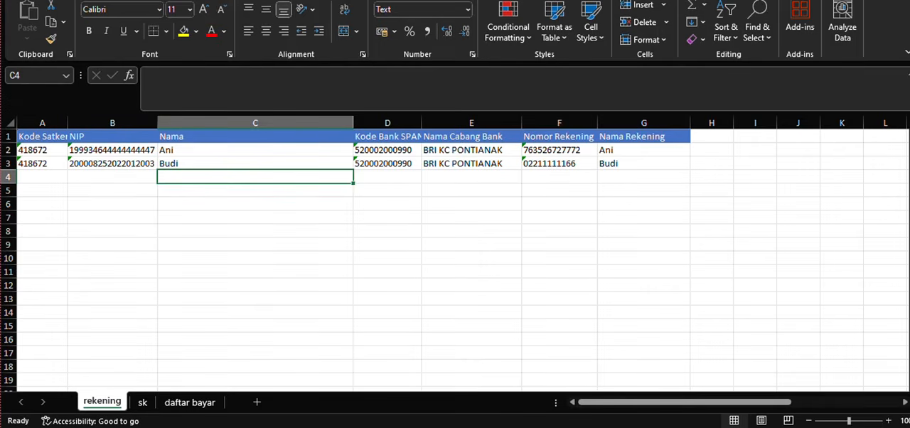
key("alt+f")
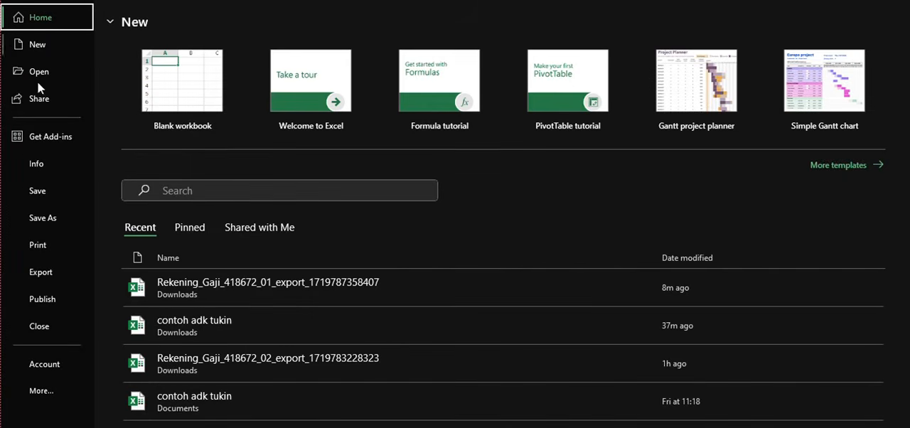
left_click(61, 218)
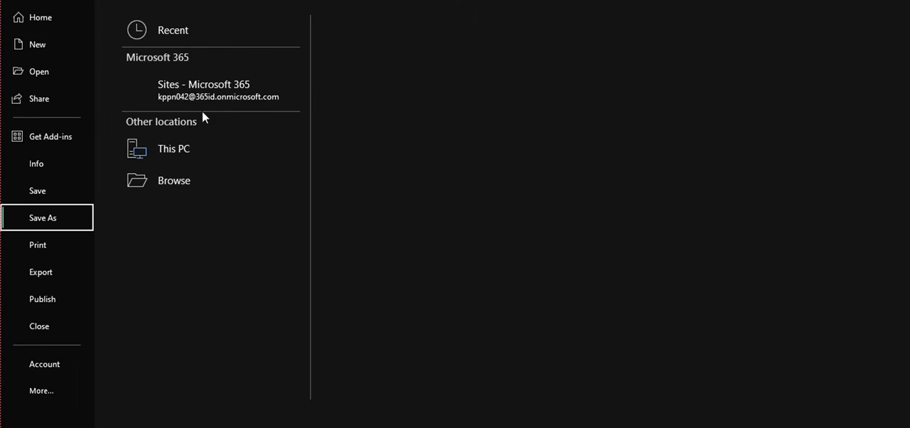
left_click(419, 59)
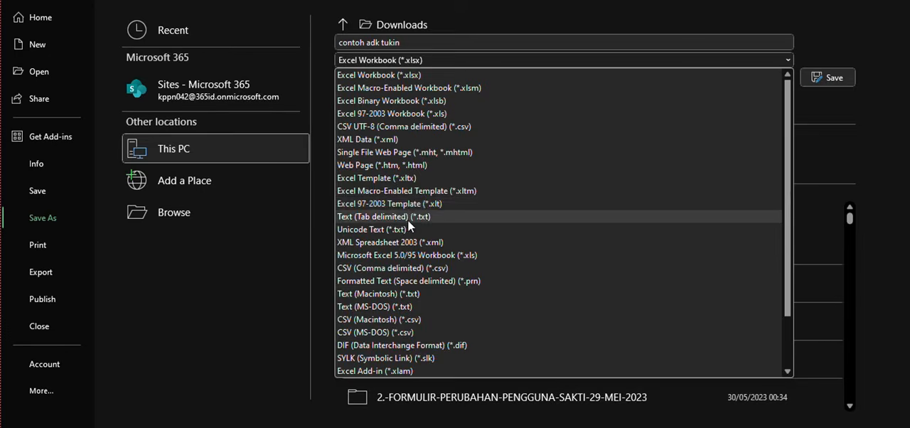
key("Escape")
- Name the text file adk rekening_418672_0100 and save only the active sheet
left_click_drag(412, 43, 324, 47)
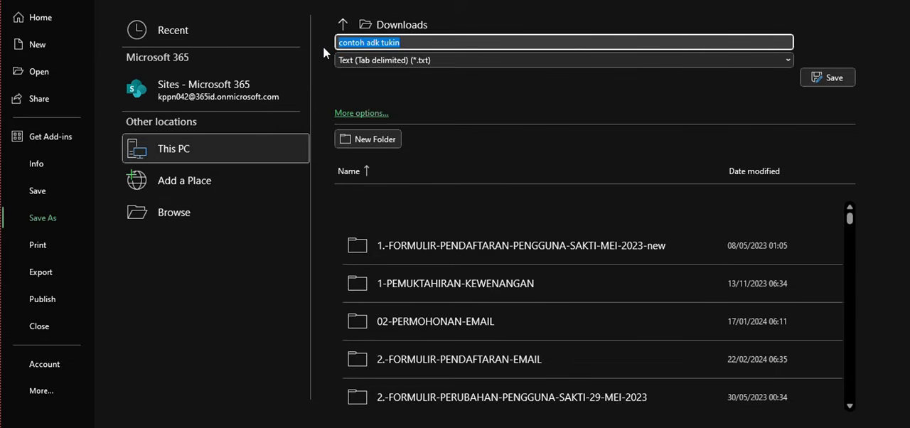
type("adk ")
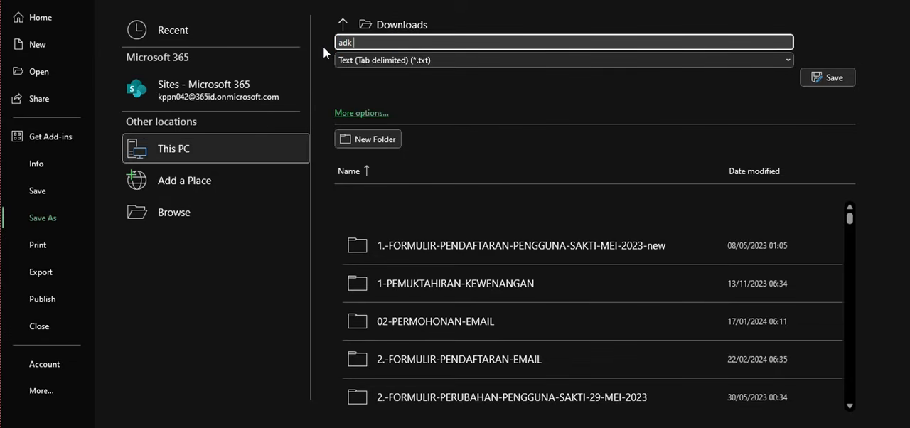
type("rekening_418672_0100")
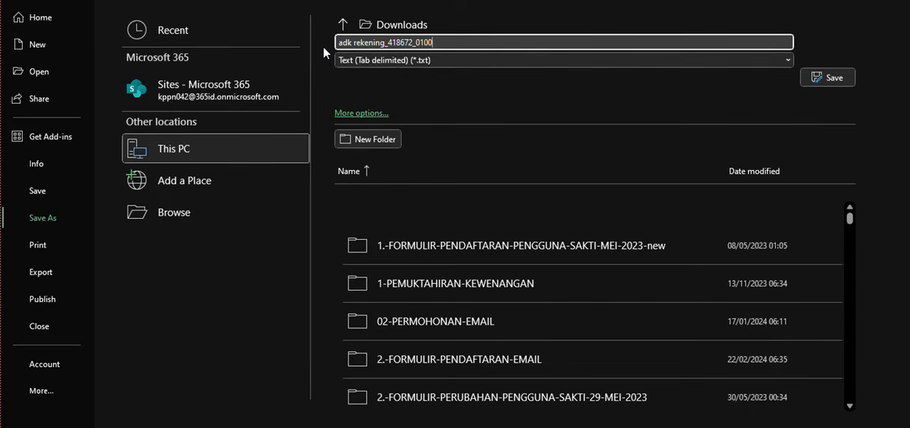
left_click(822, 73)
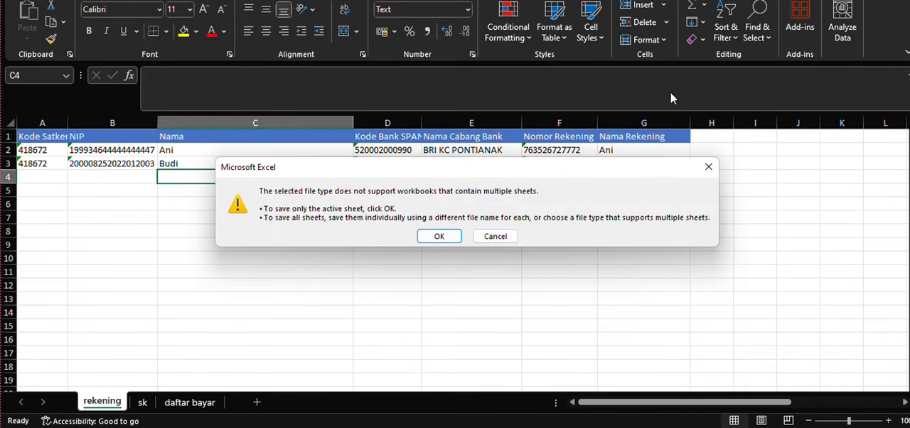
left_click(429, 239)
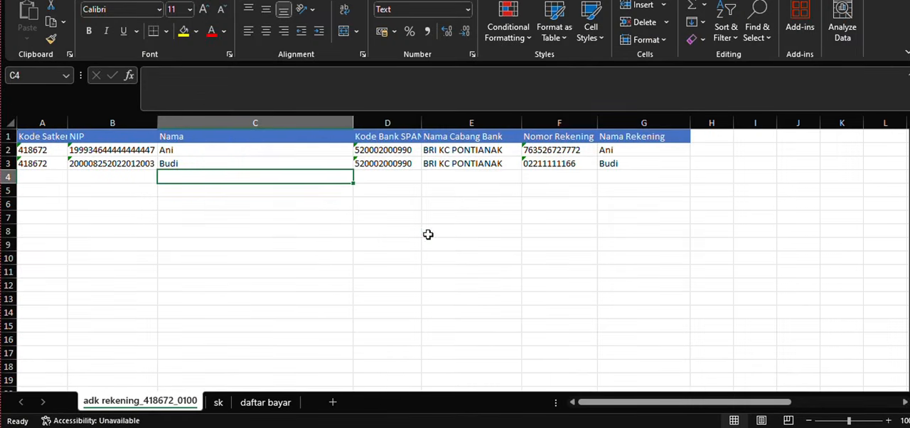
- Save the sk sheet in Downloads as Text (Tab delimited) under the name adk sk_418672_0100
left_click(219, 403)
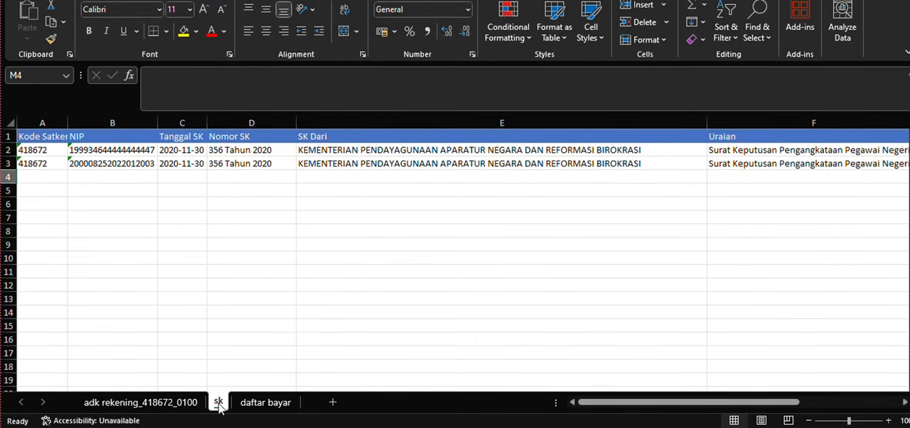
left_click(108, 191)
left_click(96, 176)
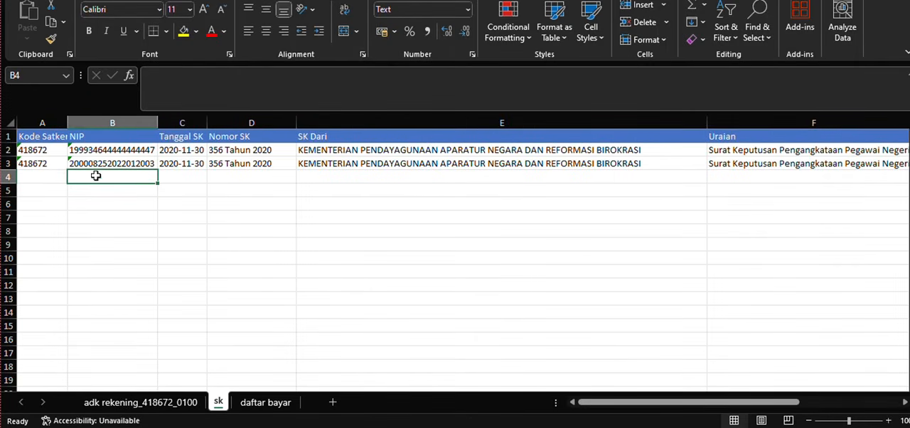
key("alt+f")
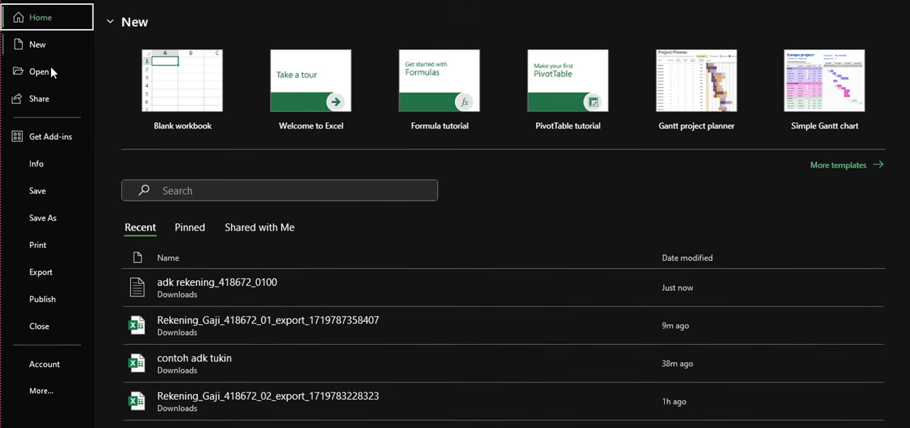
left_click(54, 219)
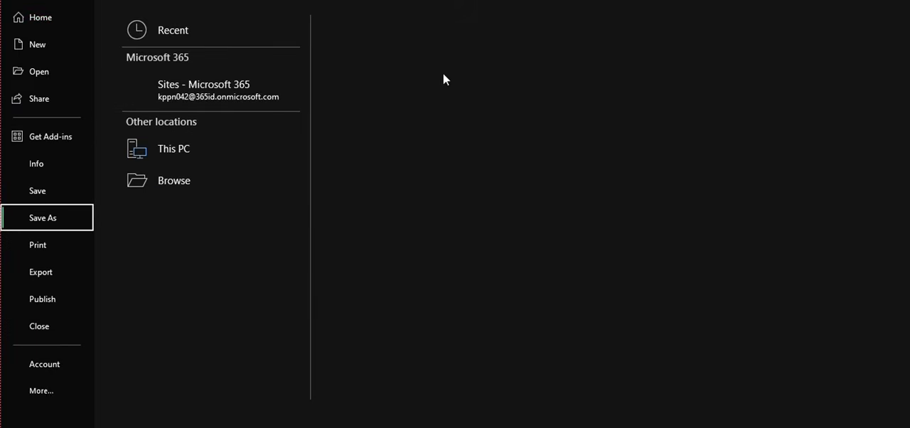
left_click(444, 62)
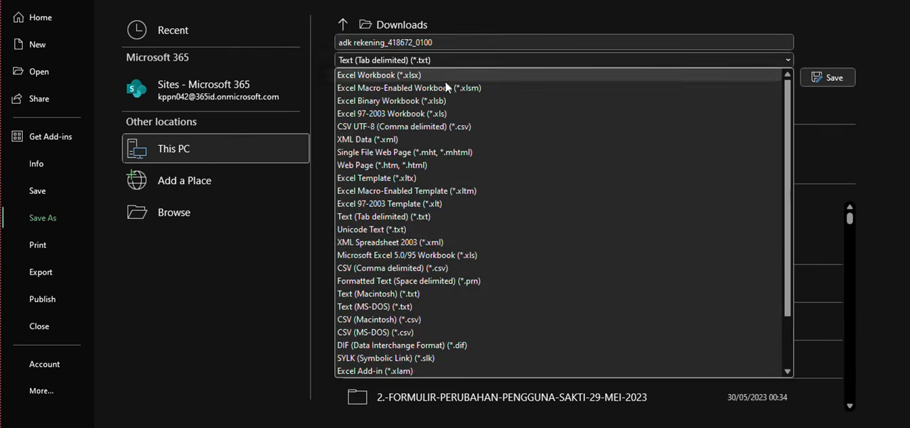
left_click(391, 219)
left_click(403, 39)
left_click(378, 41)
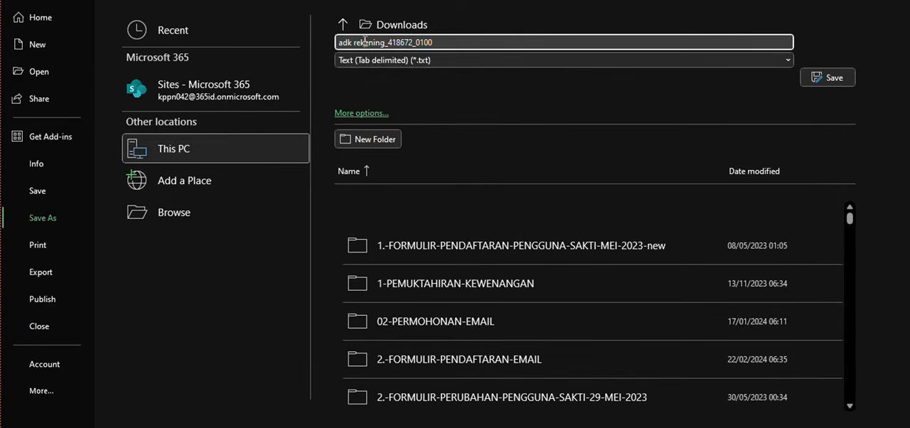
left_click_drag(354, 42, 385, 44)
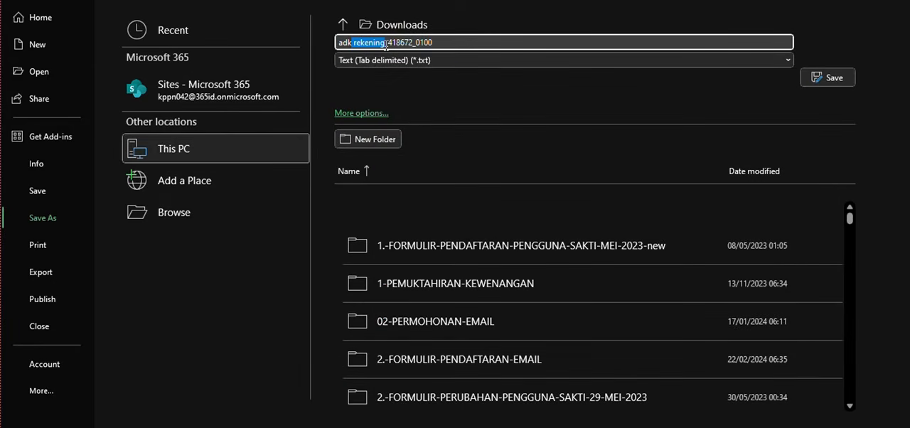
type("sk")
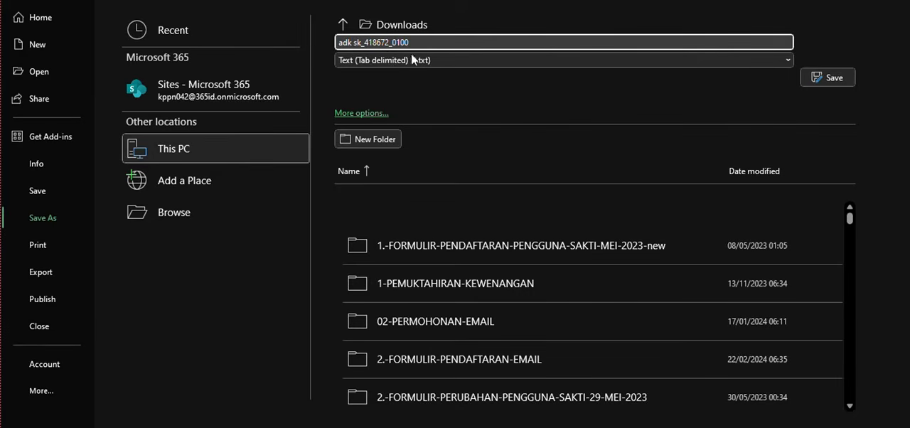
left_click(824, 77)
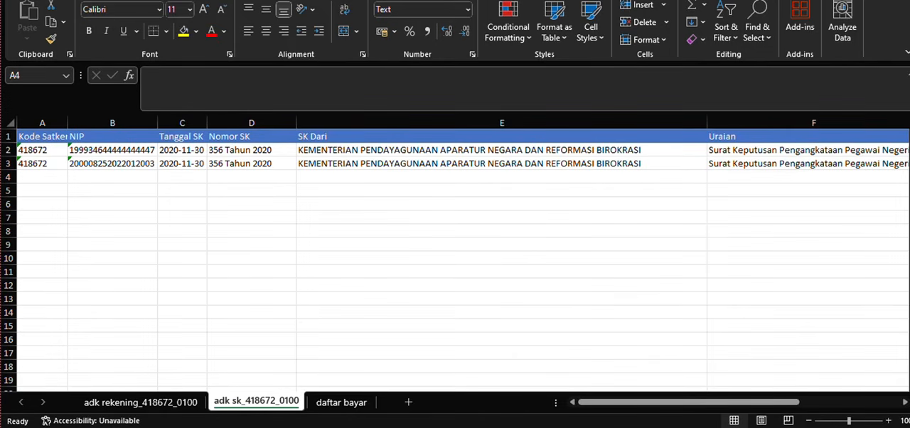
- Switch to the Downloads folder and open adk rekening_418672_0100 with Notepad
left_click(483, 427)
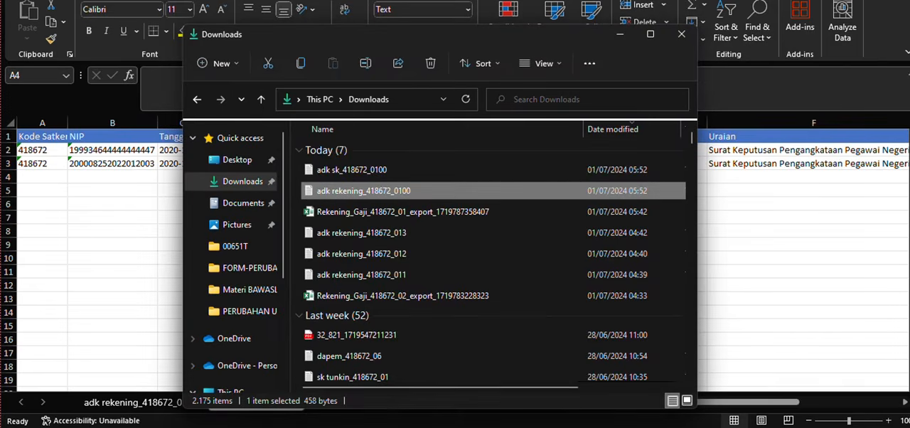
right_click(374, 199)
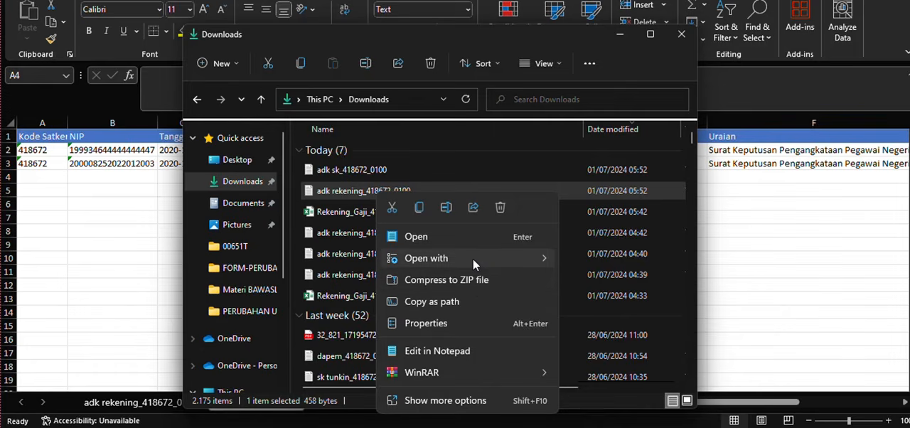
mouse_move(472, 259)
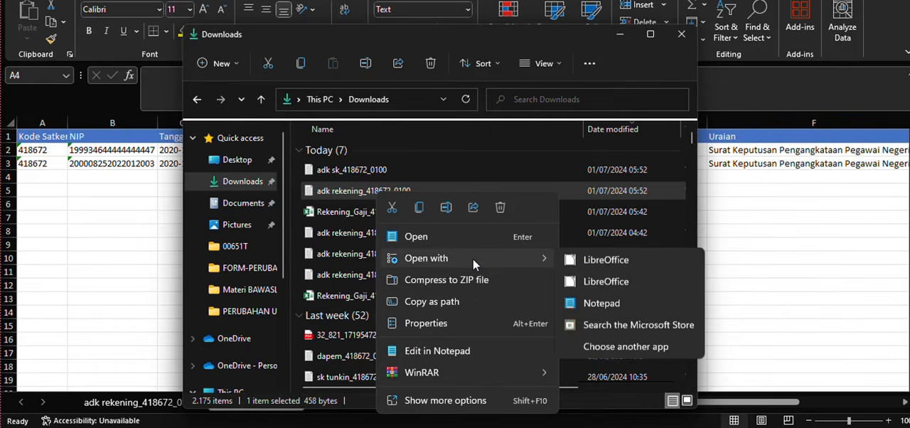
left_click(606, 310)
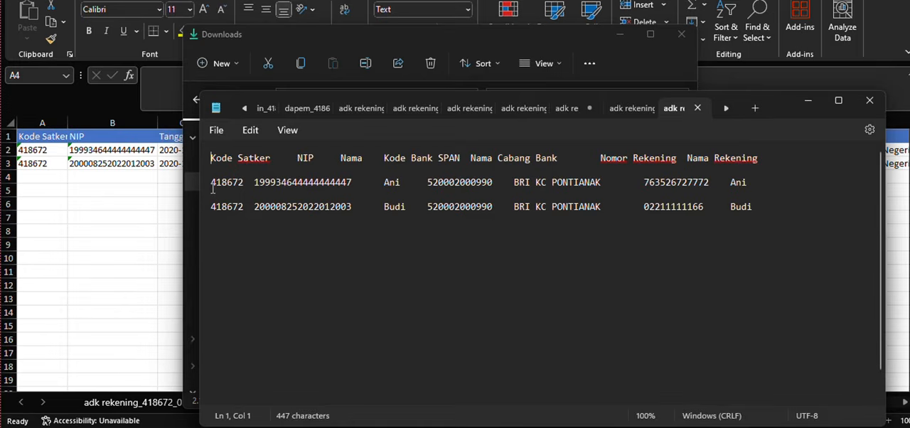
- Delete the header row and the trailing blank line and spacing after the last employee record in the rekening text file
left_click_drag(213, 184, 211, 160)
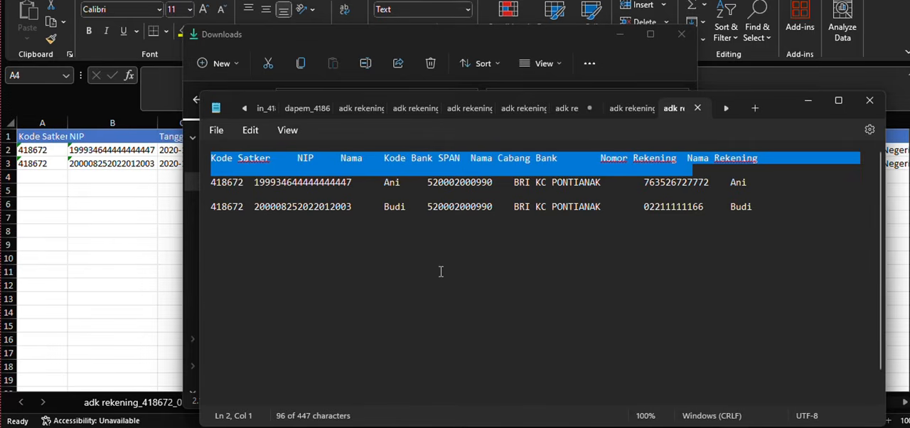
key("Delete")
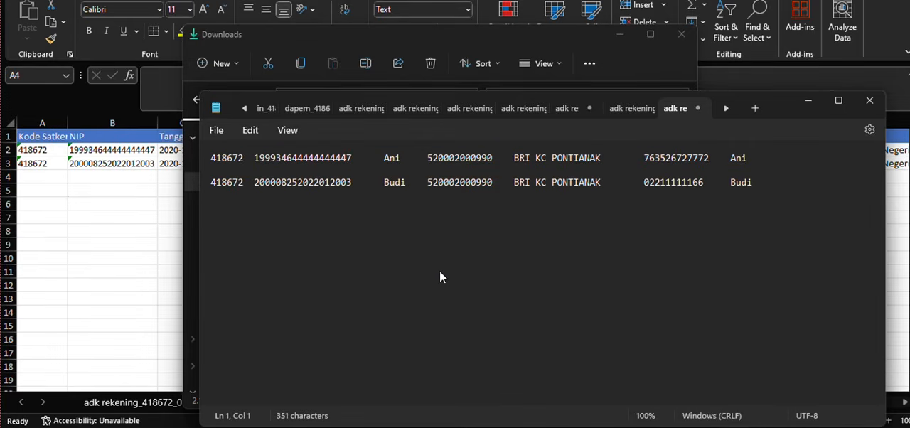
left_click(227, 198)
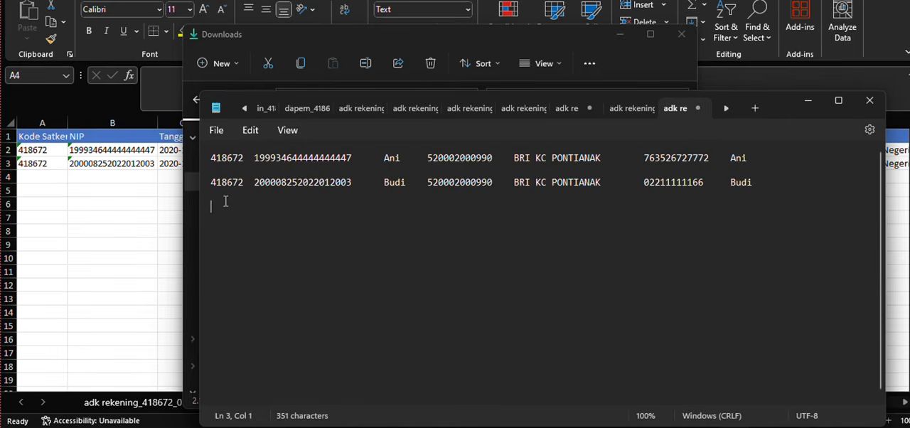
key("Left")
key("BackSpace")
key("BackSpace")
key("BackSpace")
- Save the cleaned rekening text file under its existing name and close Notepad
left_click(217, 130)
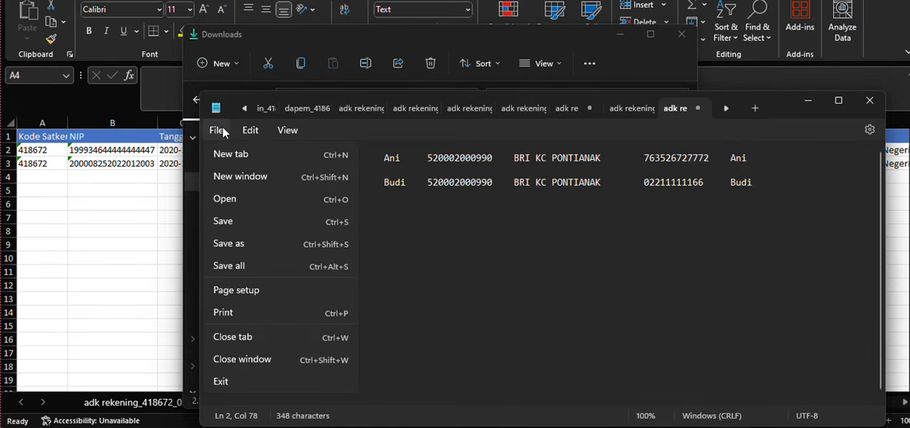
left_click(250, 222)
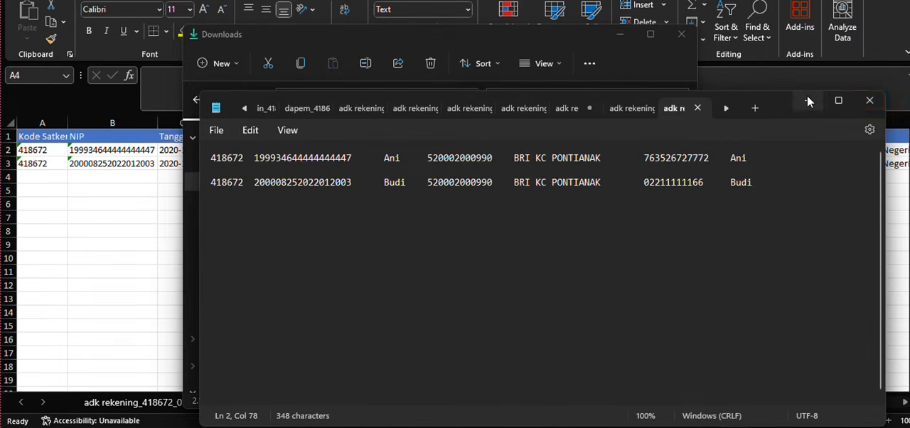
left_click(873, 104)
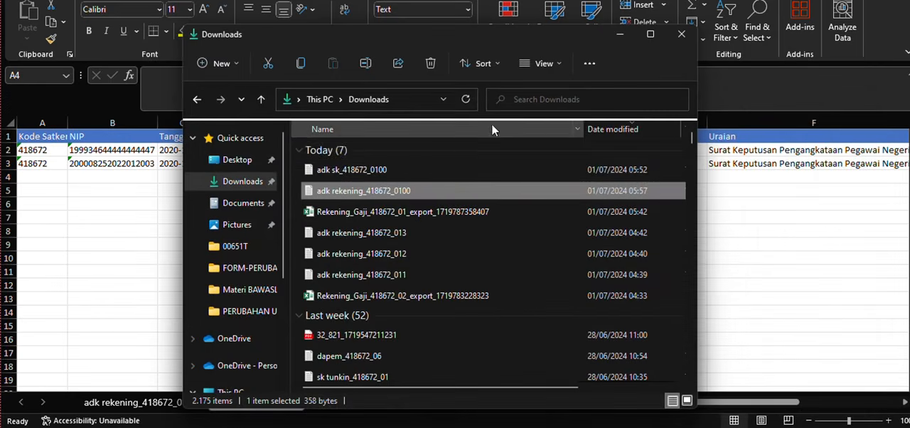
- Open adk sk_418672_0100 from Downloads with Notepad and turn off word wrap
left_click(409, 169)
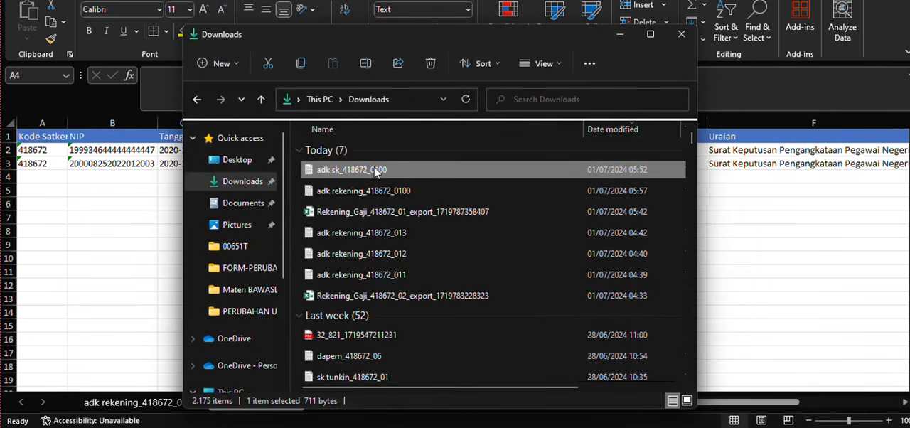
right_click(373, 171)
mouse_move(453, 234)
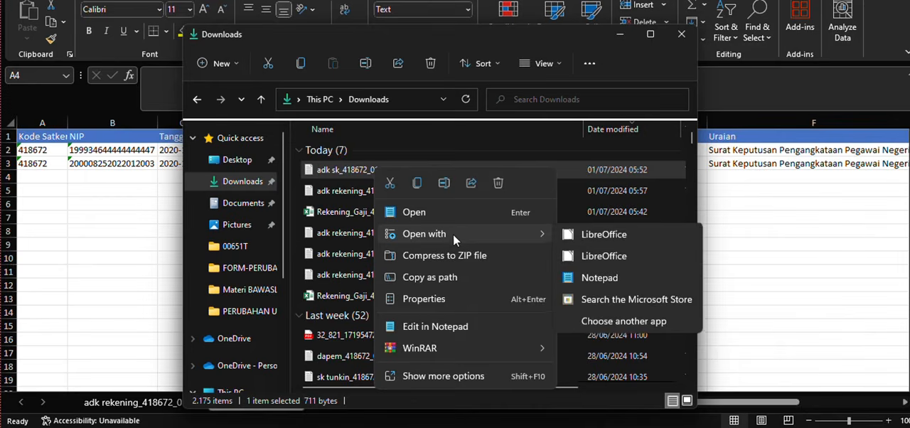
left_click(597, 279)
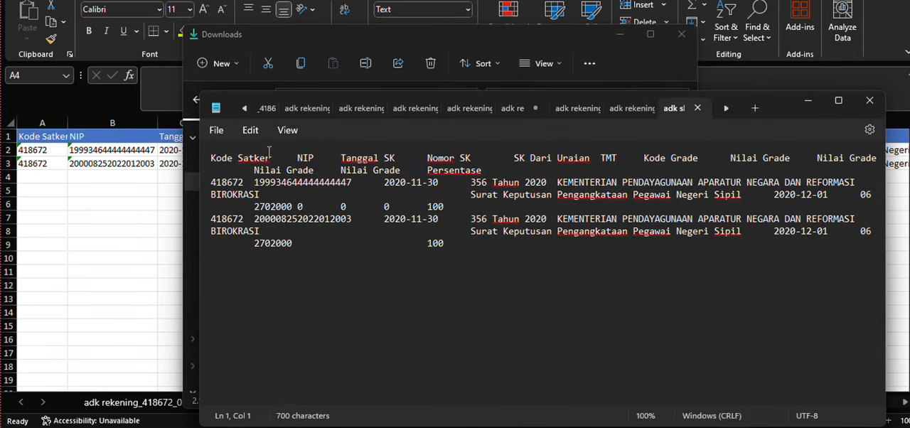
left_click(288, 130)
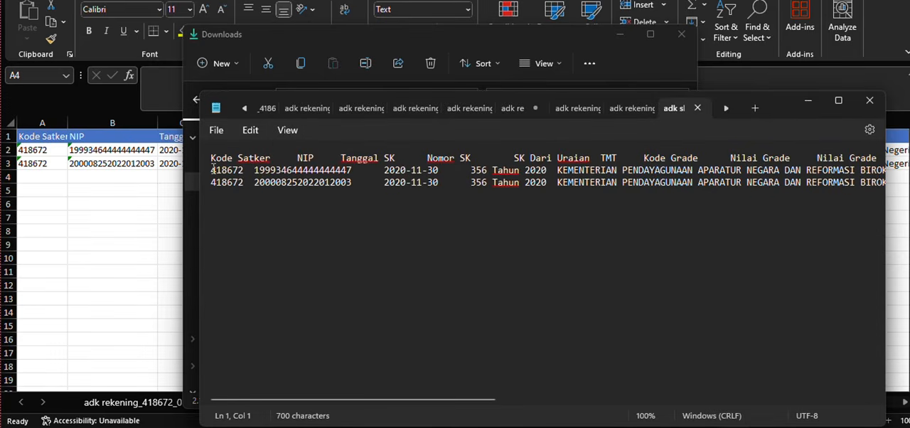
- Delete the header row and the empty last line of the sk text file and check the ends of the records
left_click_drag(212, 170, 203, 160)
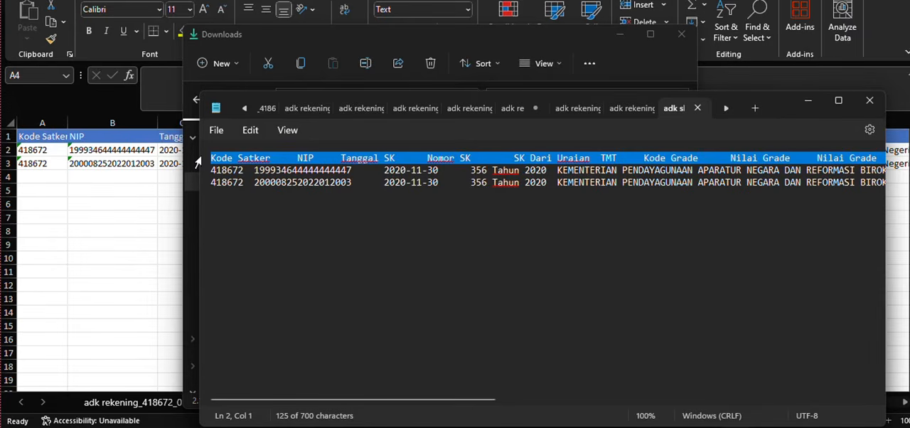
key("Delete")
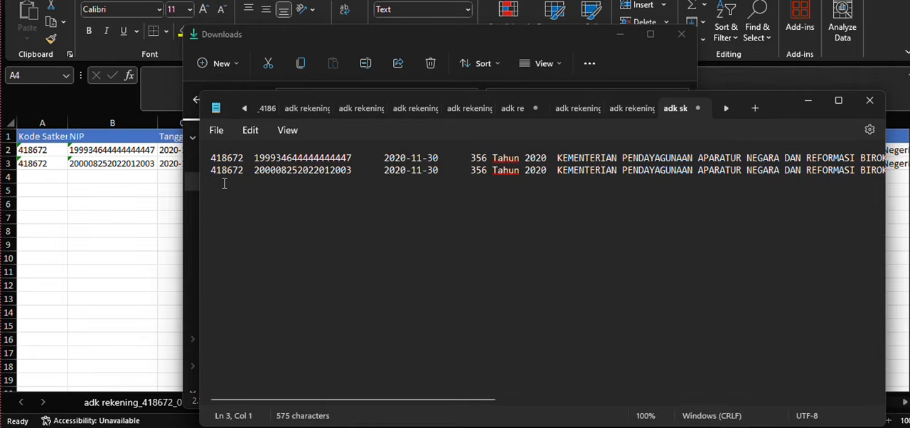
key("BackSpace")
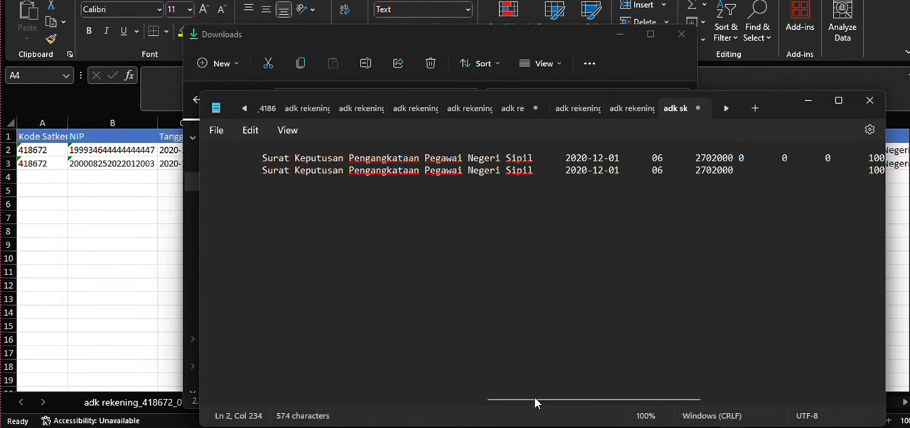
left_click_drag(533, 396, 178, 337)
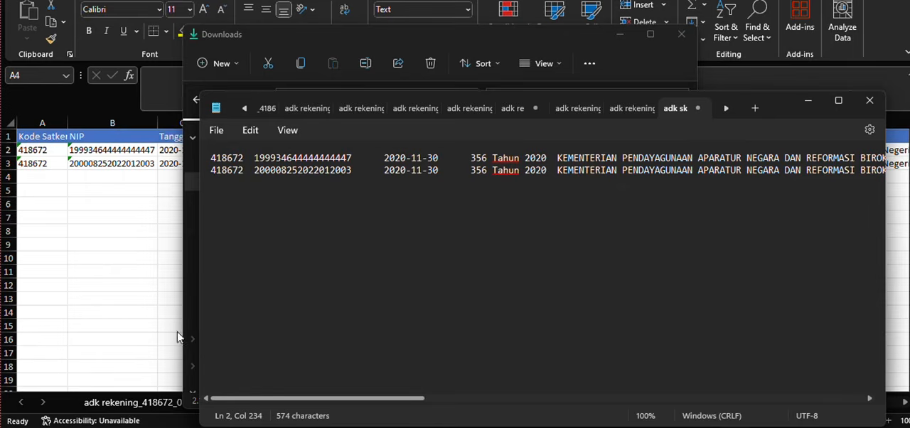
- Try to save the edited sk text file in Downloads under its existing name adk sk_418672_0100
left_click(220, 130)
left_click(243, 221)
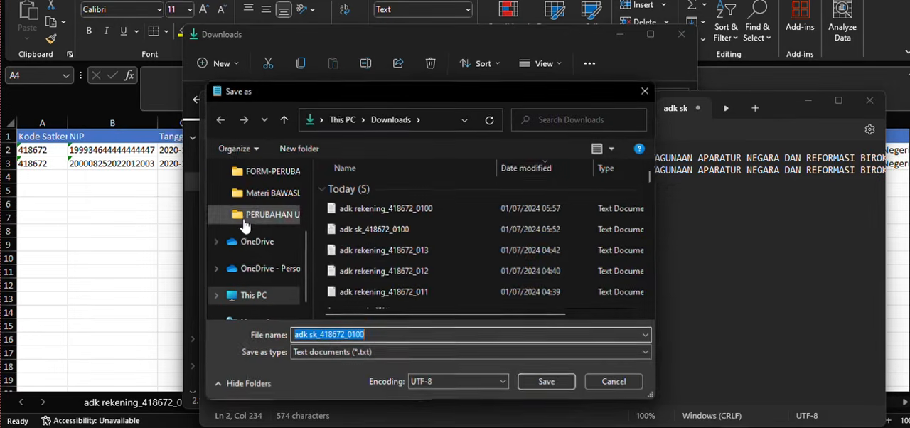
left_click(547, 383)
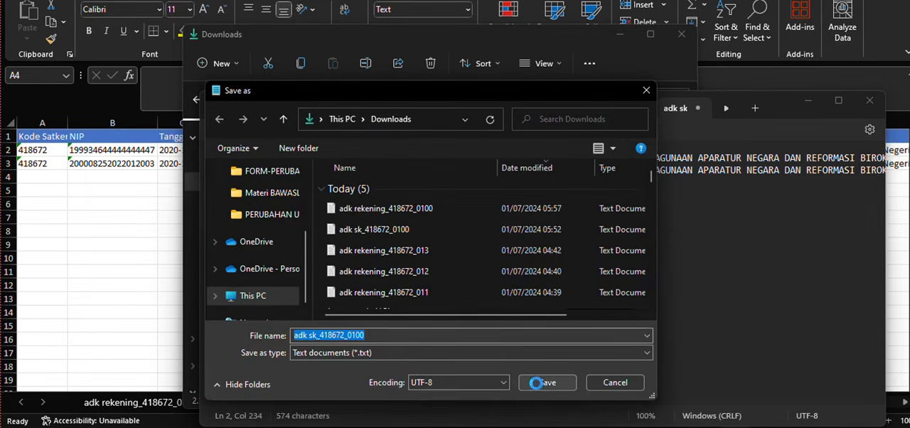
left_click(495, 191)
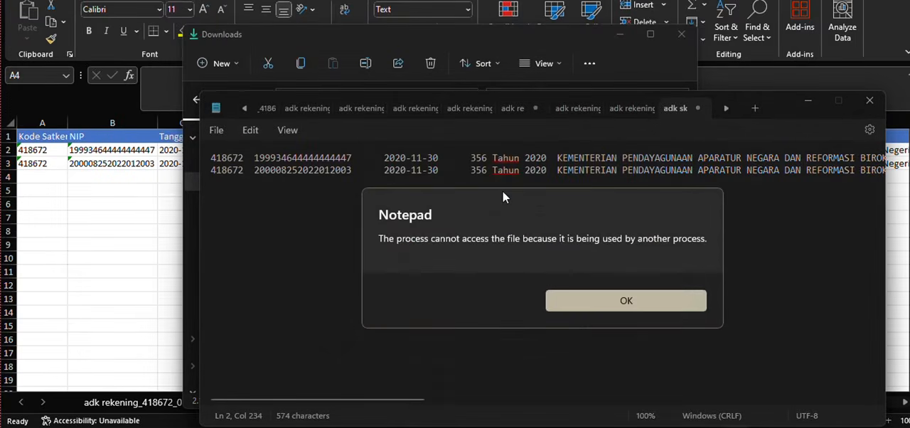
left_click(623, 302)
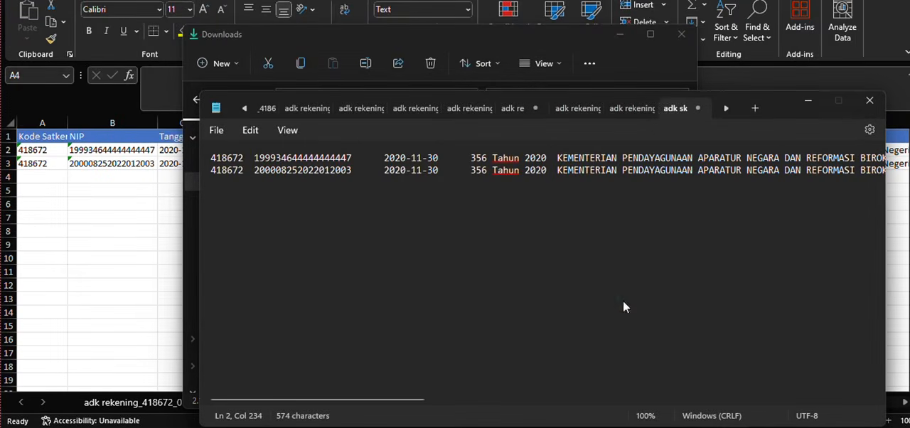
- Save the edited sk text file in Downloads as adk sk_418672_01001, then minimise Notepad and return to the workbook
left_click(217, 130)
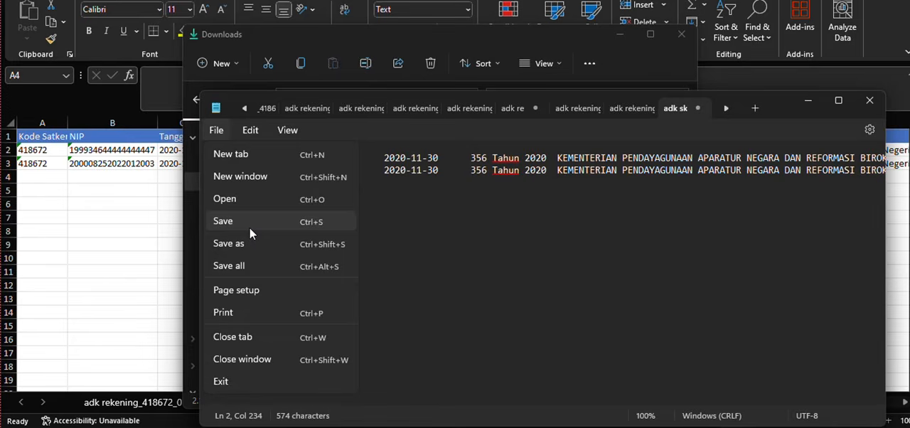
left_click(249, 228)
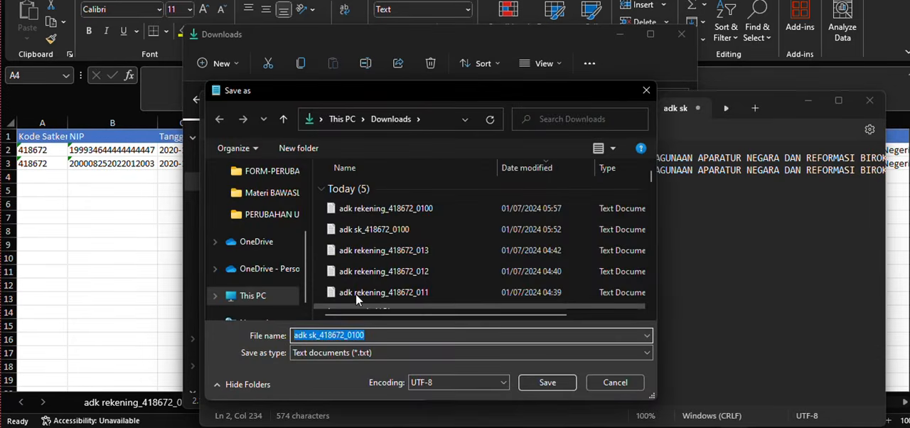
left_click(366, 336)
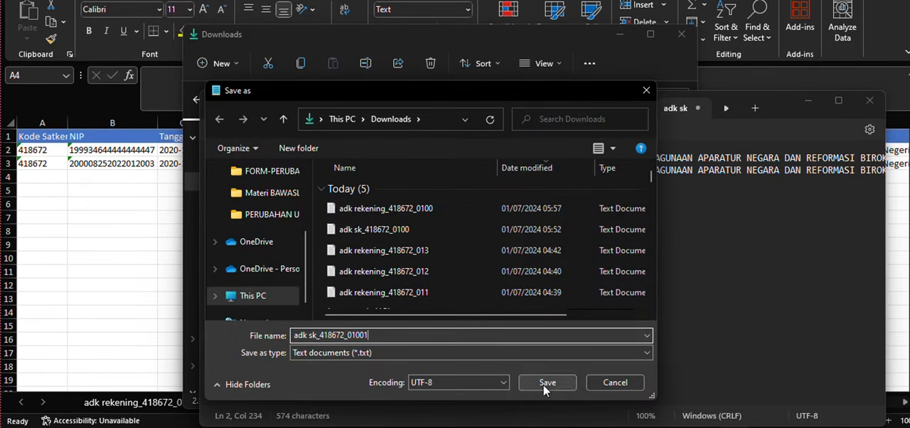
left_click(542, 384)
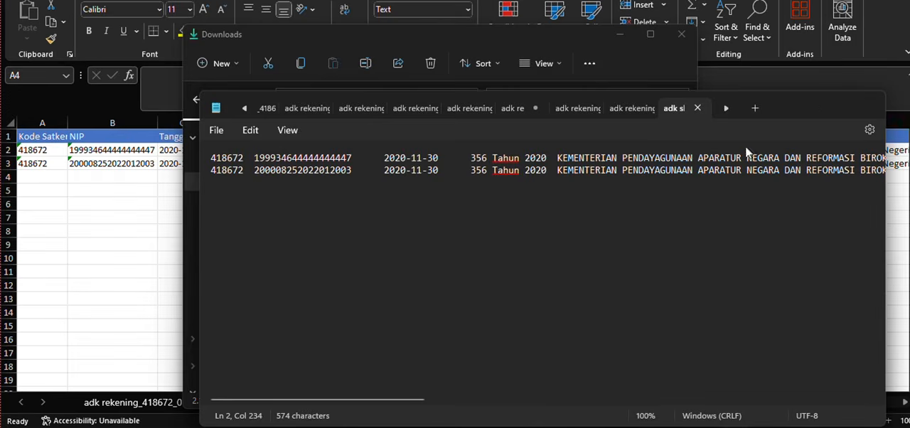
left_click(808, 105)
left_click(110, 212)
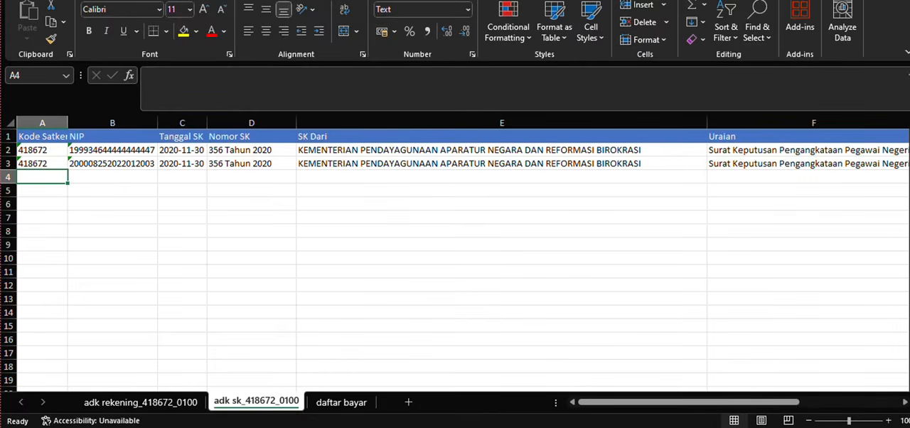
- Switch to the Gaji web application, go to Restore Rekening Tukin and add a new ADK rekening upload
left_click(604, 426)
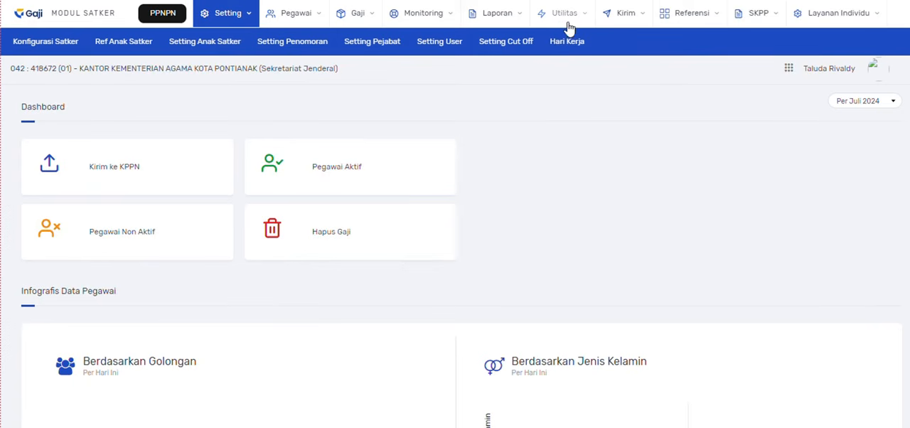
mouse_move(568, 22)
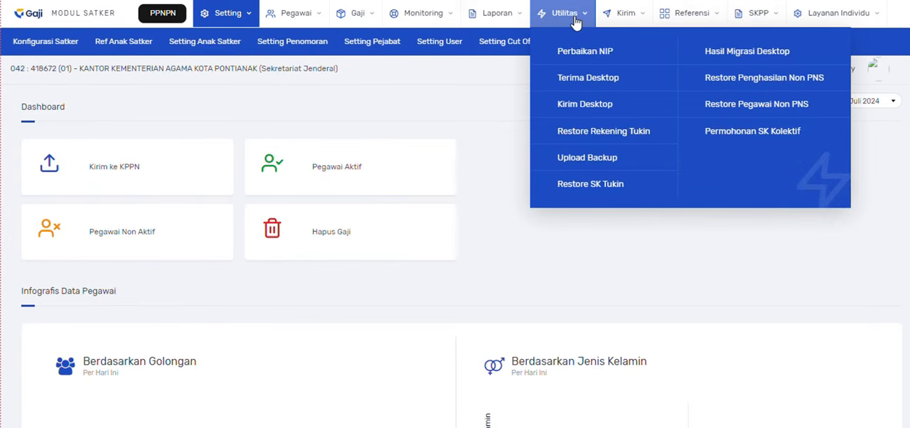
left_click(609, 141)
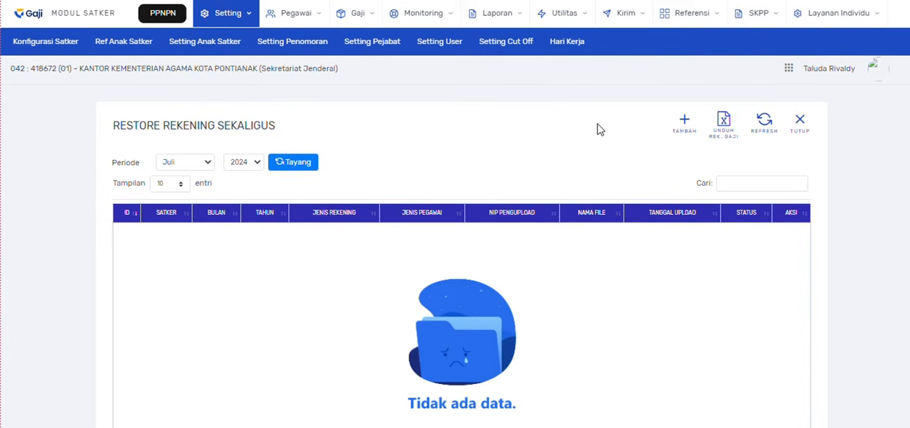
left_click(684, 135)
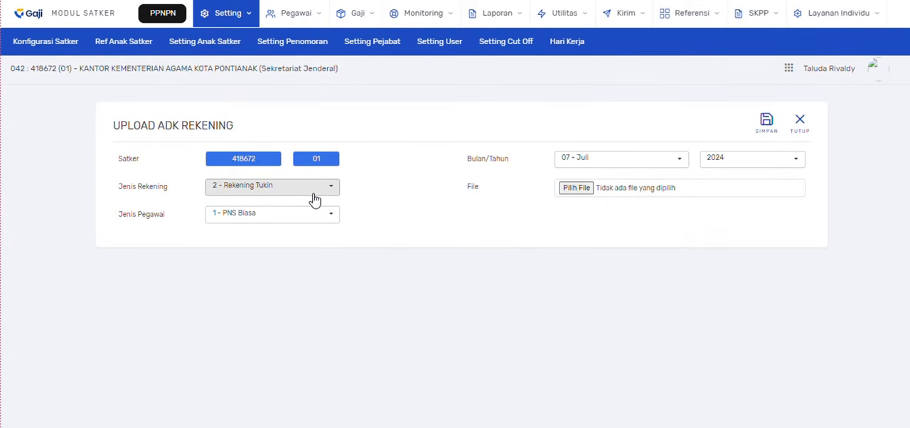
- Set Jenis Pegawai to 1 - PNS Biasa and the upload month to 06 - Juni
left_click(310, 216)
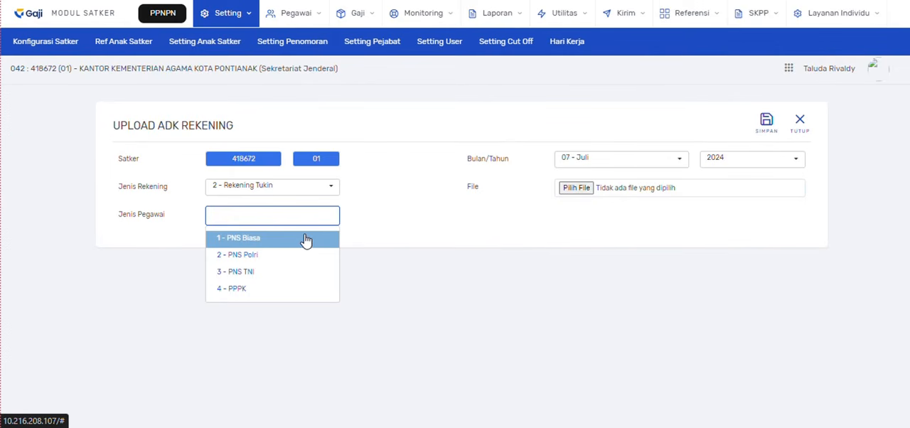
left_click(306, 239)
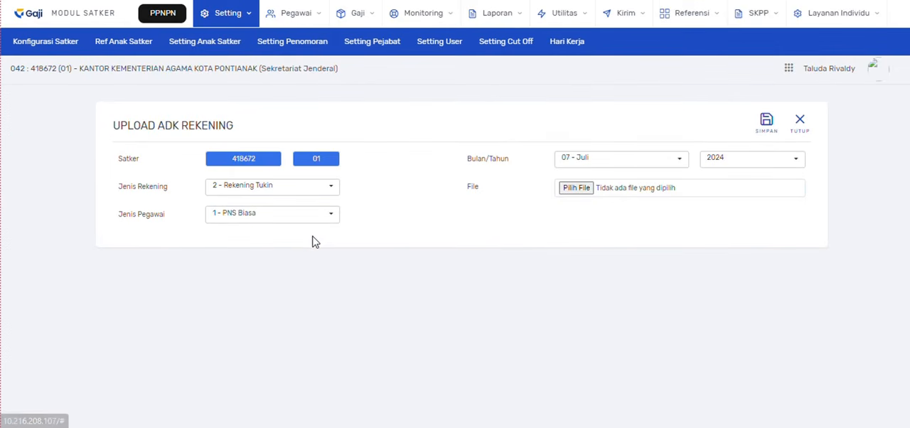
left_click(615, 167)
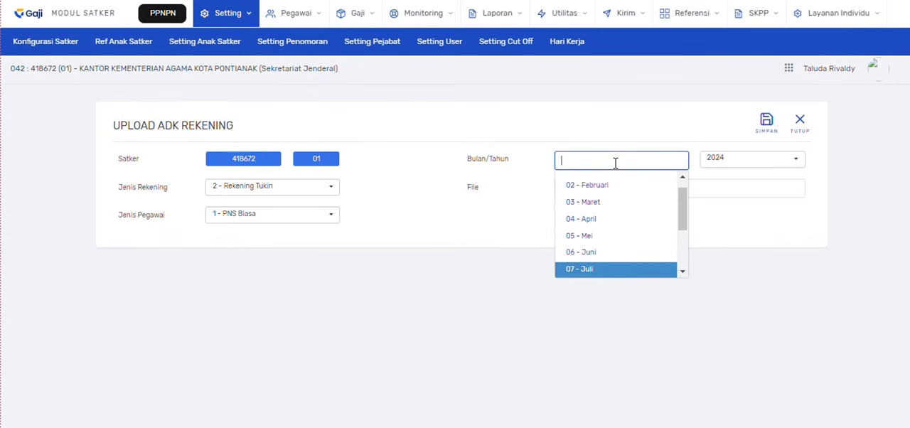
scroll(608, 213, "up", 1)
left_click(599, 261)
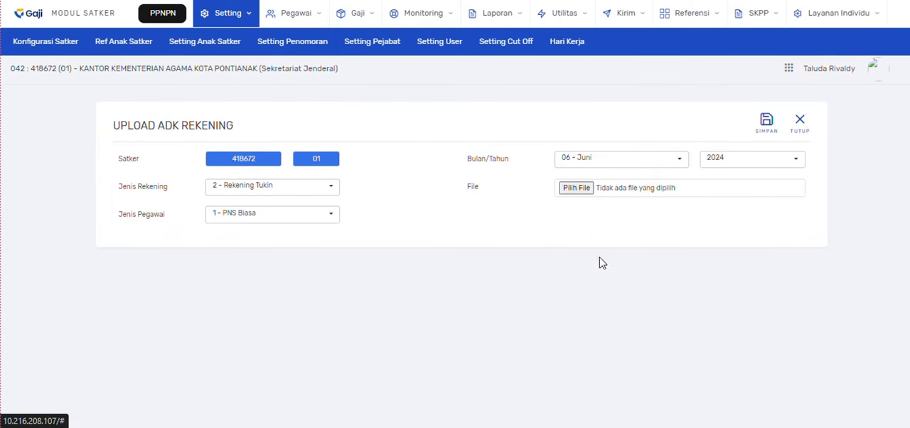
- Attach adk rekening_418672_0100 from Downloads to the ADK rekening upload and save it
left_click(582, 189)
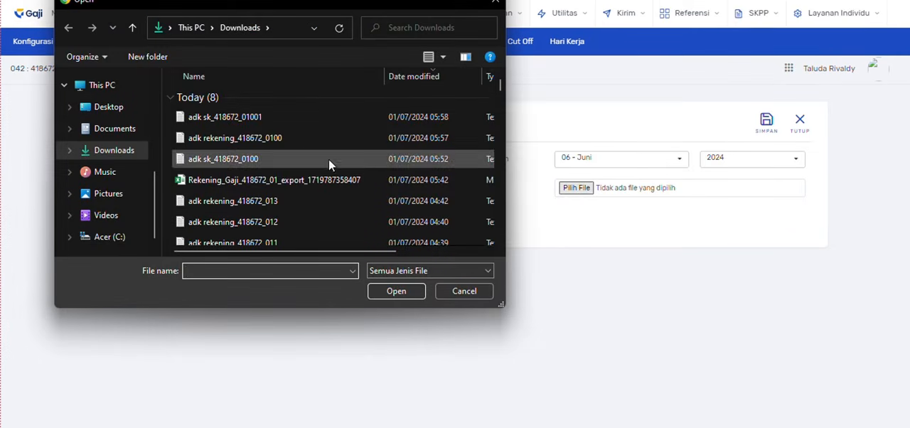
double_click(276, 138)
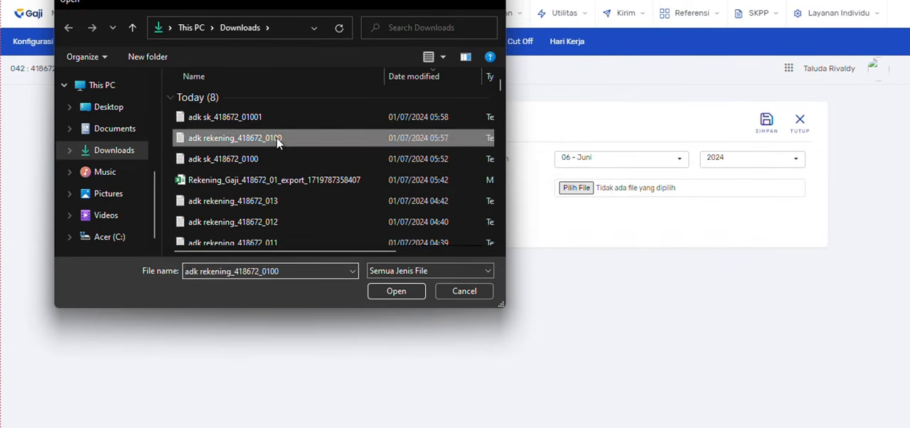
left_click(766, 125)
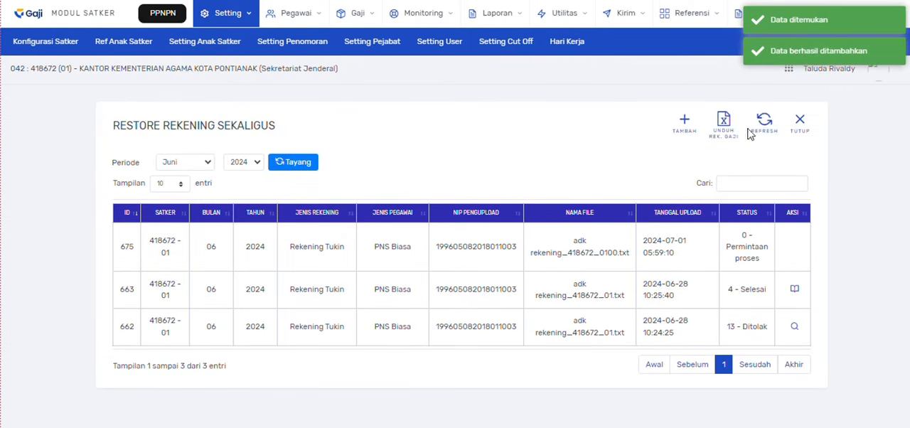
- Refresh the rekening upload list and review the upload result of adk rekening_418672_0100.txt, then close it
left_click(767, 126)
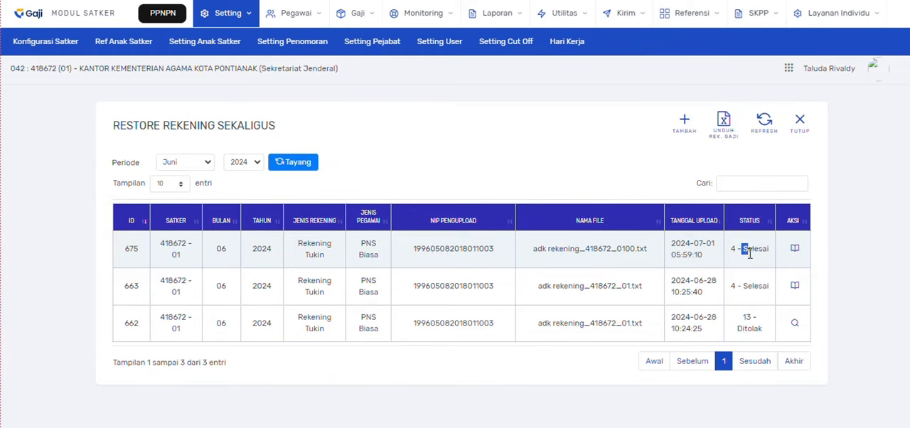
left_click_drag(749, 253, 773, 259)
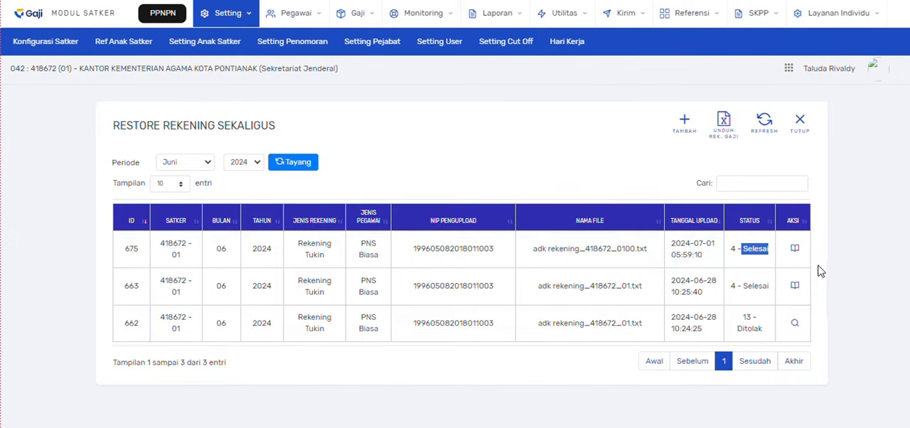
left_click(794, 249)
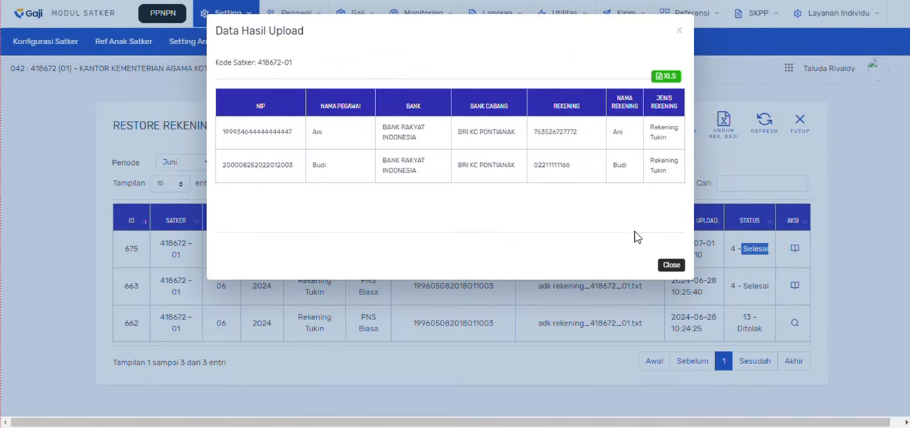
left_click(672, 266)
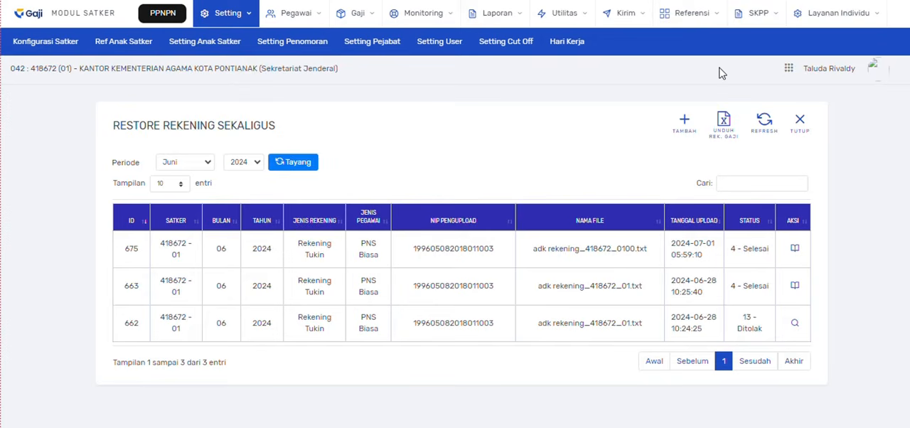
- Go to Restore SK Tukin and add a new ADK SK Tukin upload
left_click(571, 23)
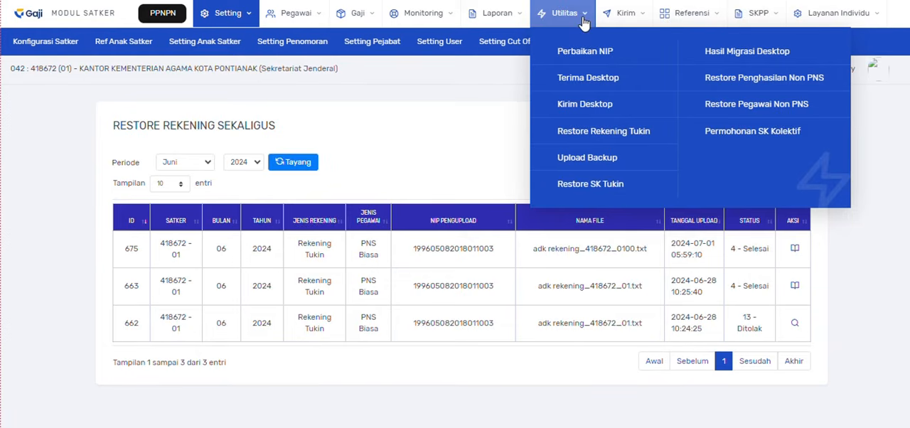
left_click(592, 186)
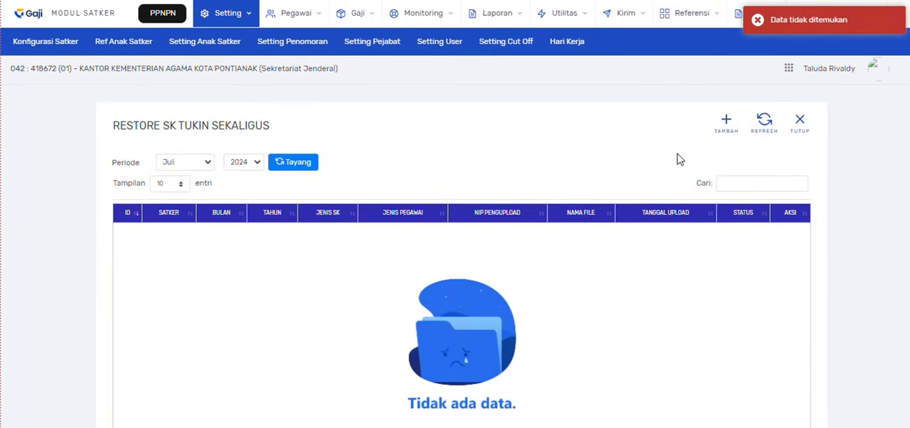
left_click(726, 128)
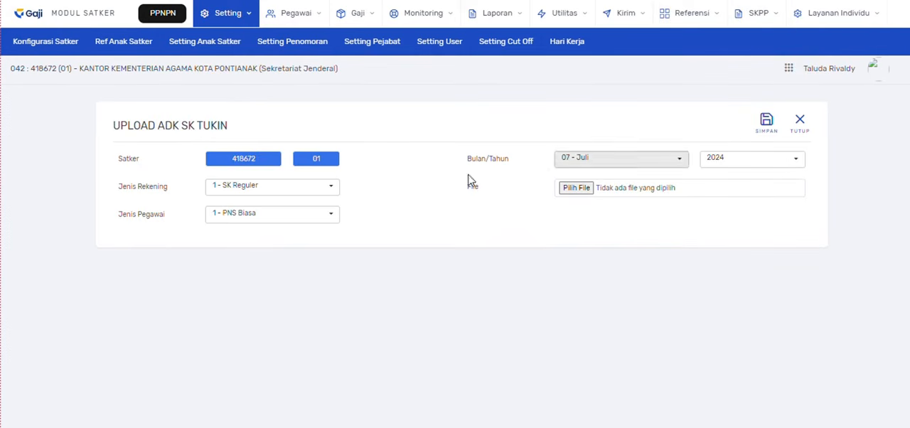
- Set Jenis Rekening to 1 - SK Reguler, Jenis Pegawai to 1 - PNS Biasa and the upload month to 06 - Juni
left_click(314, 186)
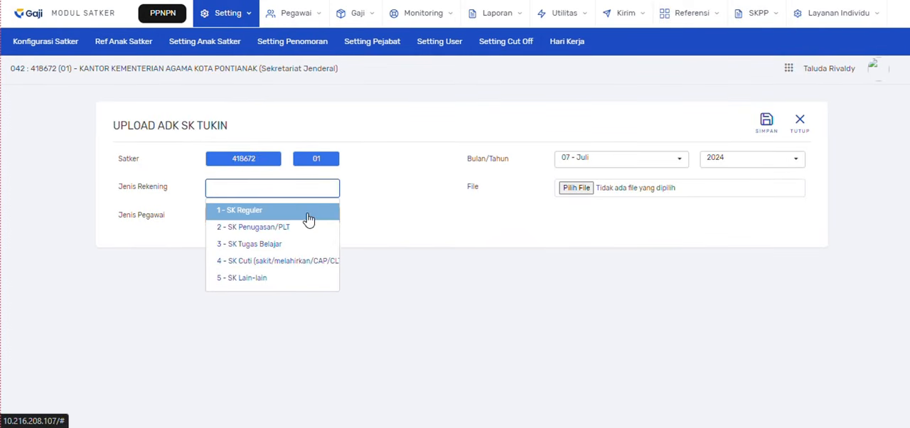
left_click(308, 214)
left_click(305, 213)
left_click(302, 240)
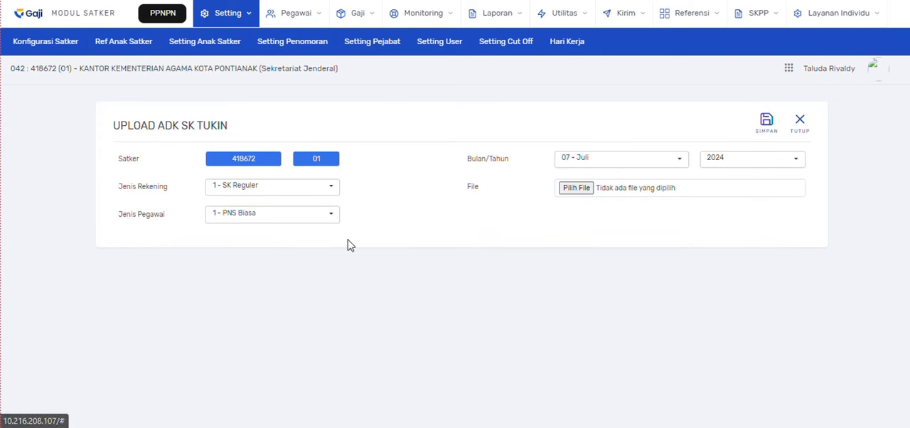
left_click(619, 161)
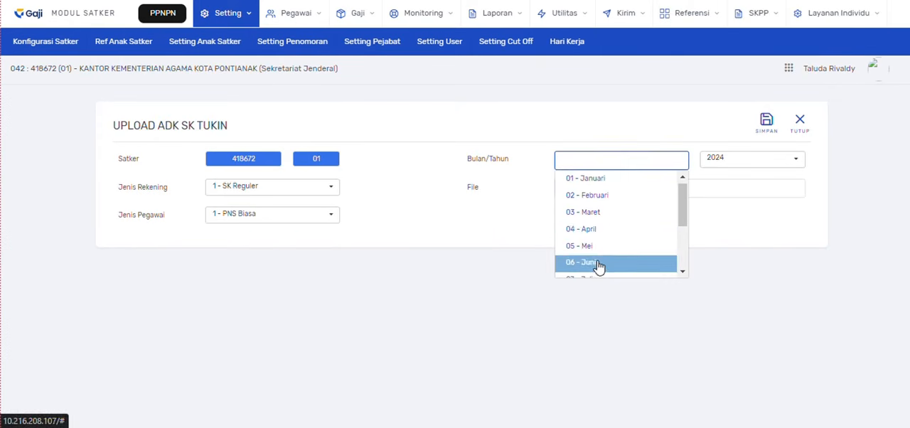
left_click(599, 264)
- Attach adk sk_418672_01001 from Downloads to the ADK SK Tukin upload and save it
left_click(576, 188)
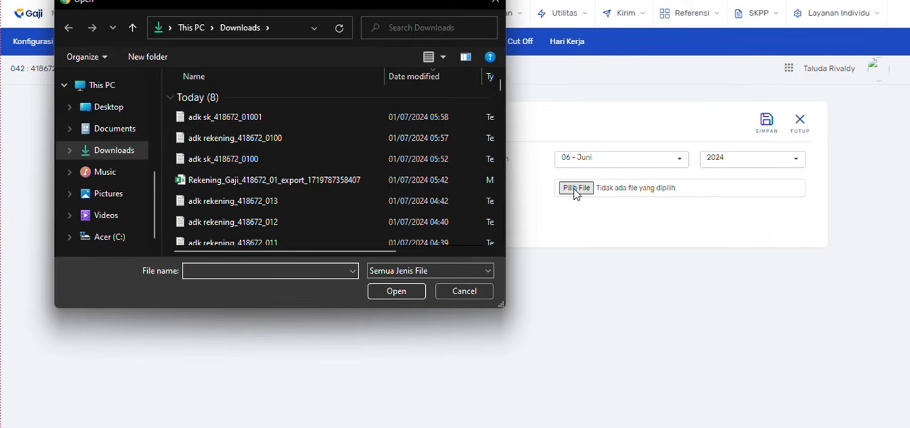
double_click(275, 122)
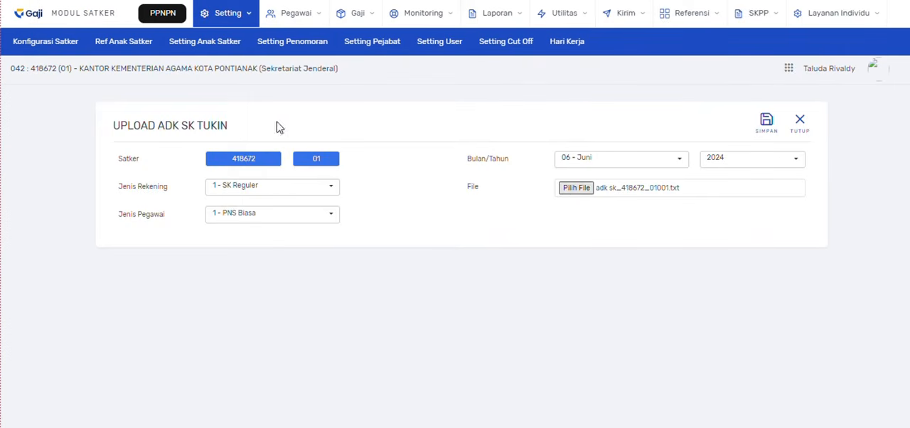
left_click(766, 122)
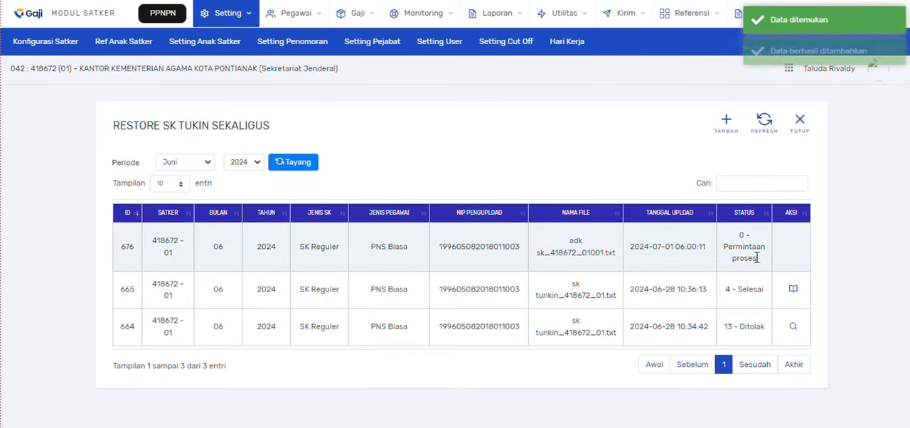
- Refresh the SK Tukin upload list and review the upload result of adk sk_418672_01001.txt, then close it
left_click_drag(756, 262, 727, 254)
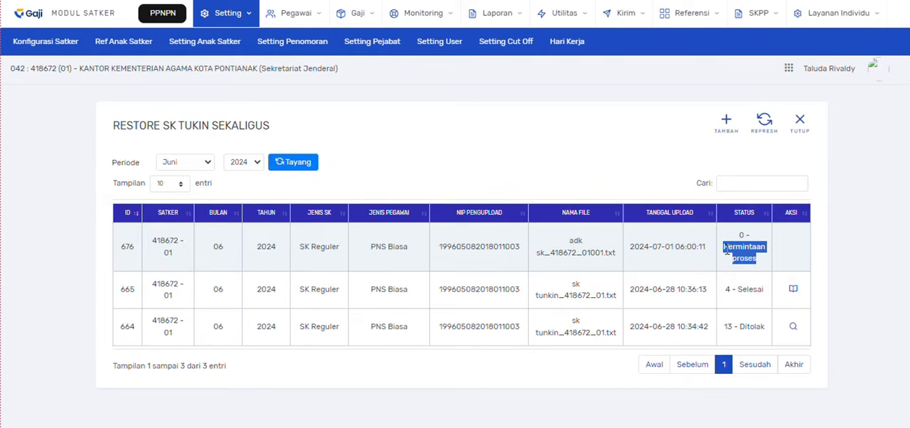
left_click(762, 122)
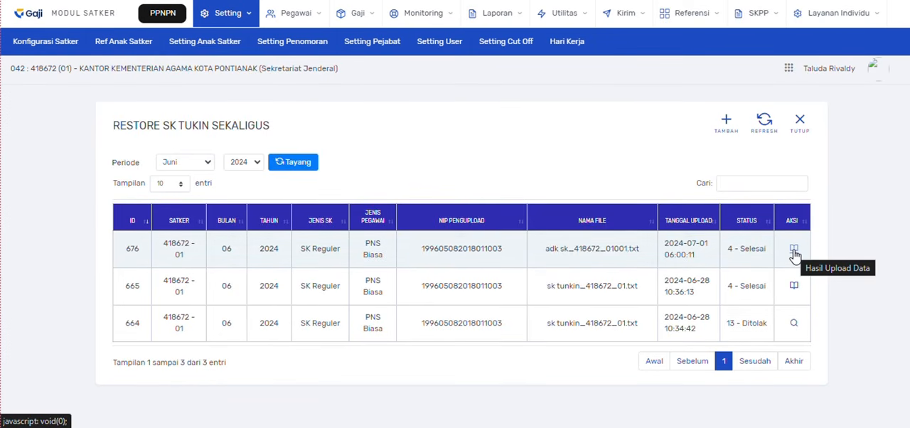
left_click(793, 250)
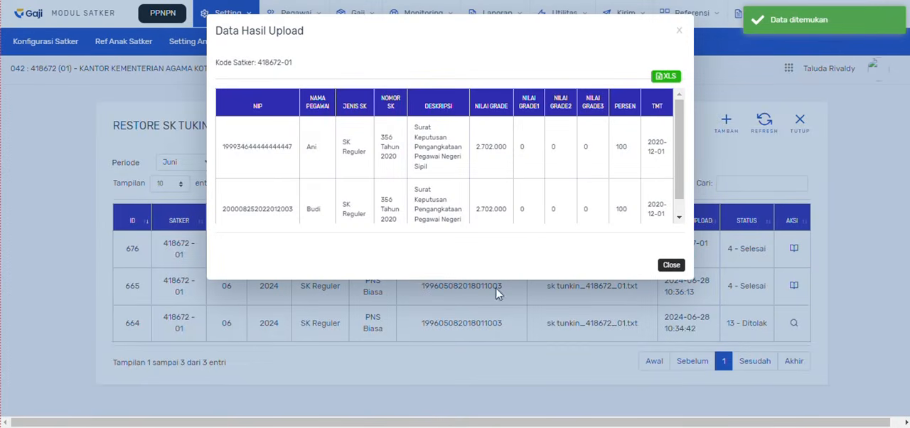
scroll(442, 171, "down", 1)
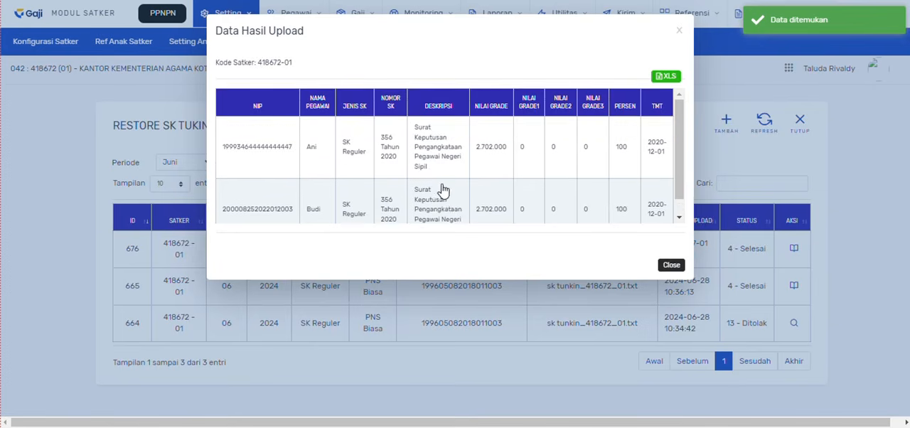
scroll(412, 158, "up", 1)
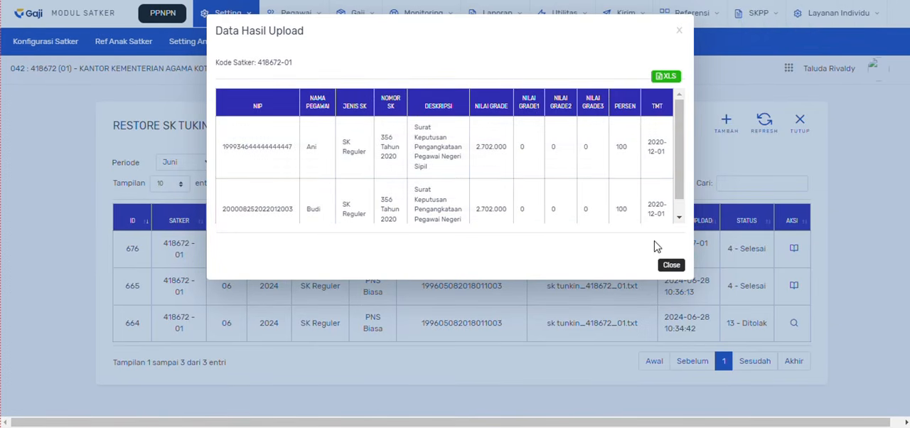
left_click(671, 265)
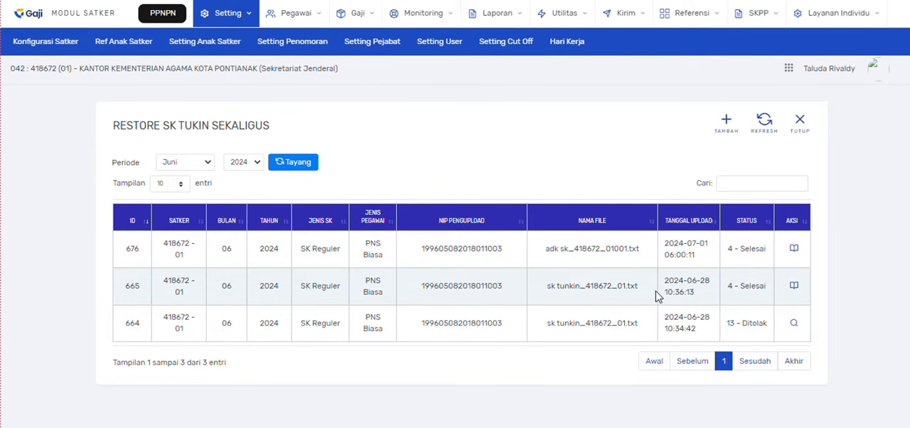
- Close Restore SK Tukin, go to Proses Tukin and add a new tukin payment
left_click(799, 126)
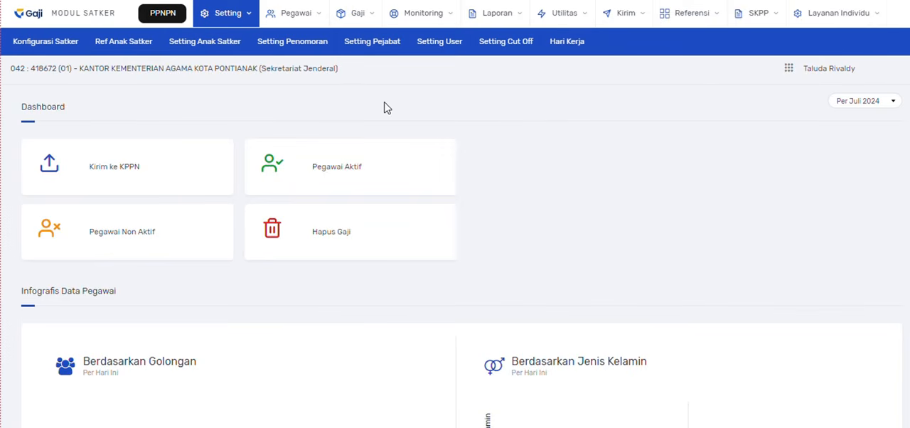
left_click(359, 14)
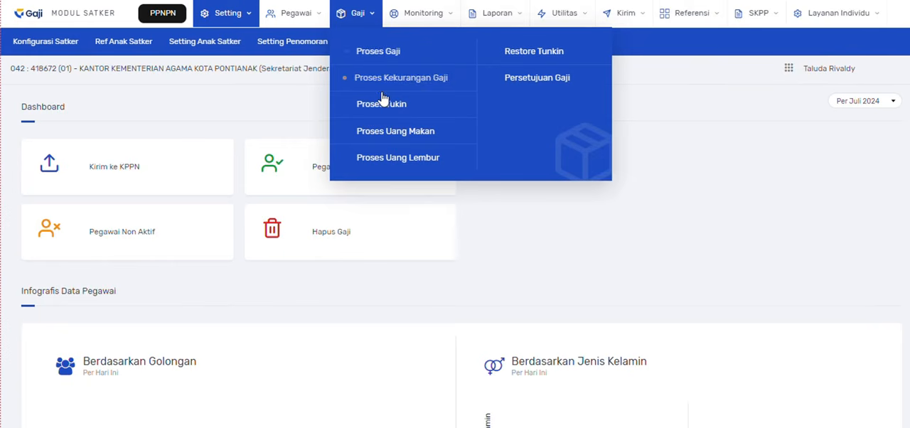
left_click(389, 112)
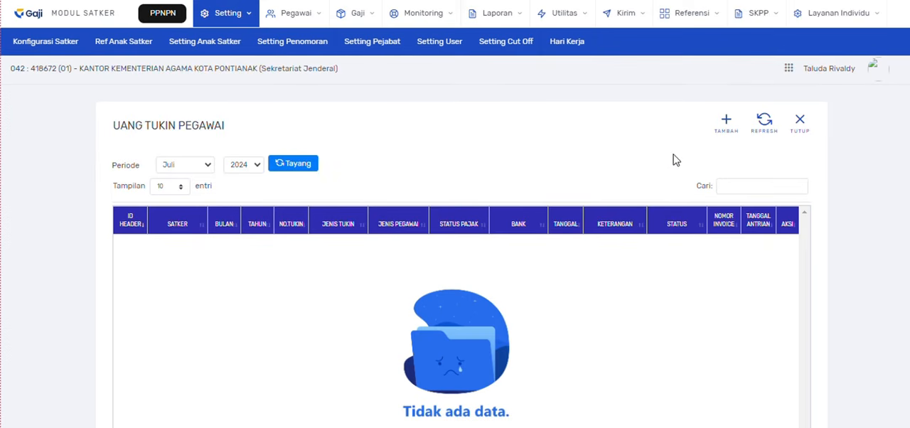
left_click(730, 132)
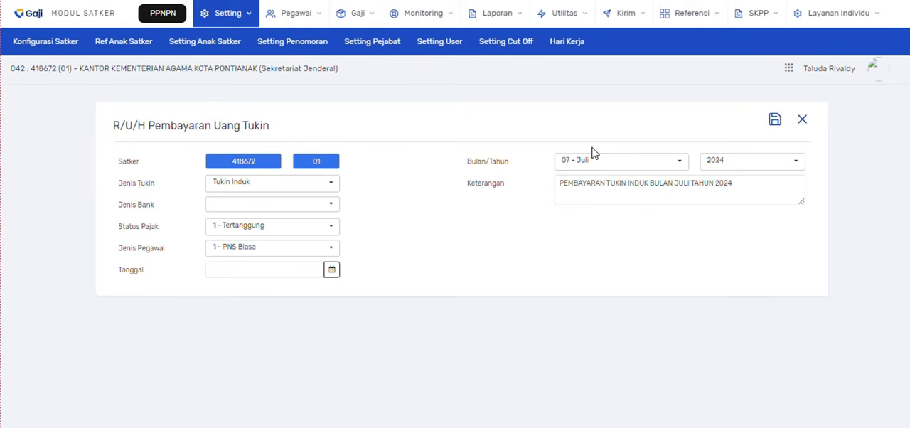
- Set the payment's Jenis Tukin to Tukin Susulan and its Jenis Bank to Bank Rakyat Indonesia
left_click(331, 188)
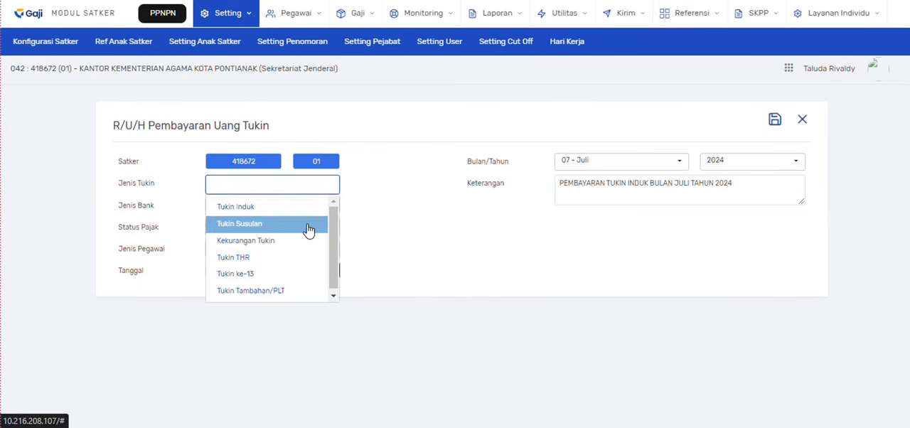
left_click(310, 227)
left_click(274, 207)
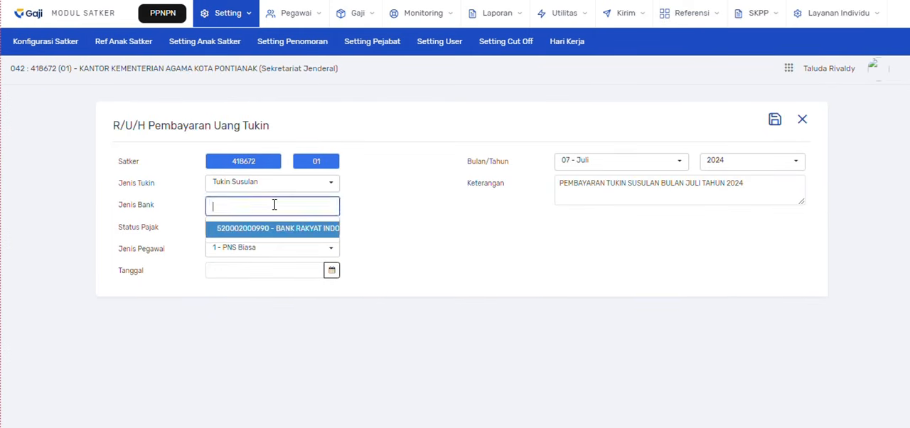
left_click(284, 229)
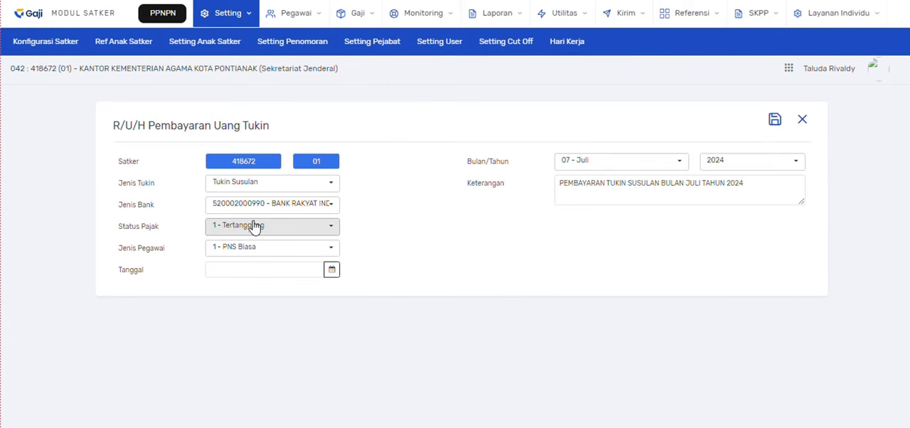
- Set Status Pajak to 1 - Tertanggung, Jenis Pegawai to 1 - PNS Biasa and Tanggal to 2024-07-01
left_click(254, 228)
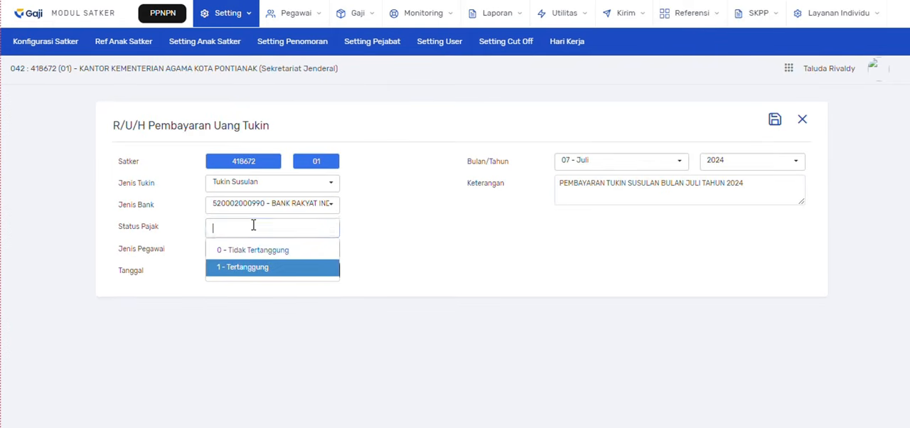
left_click(258, 268)
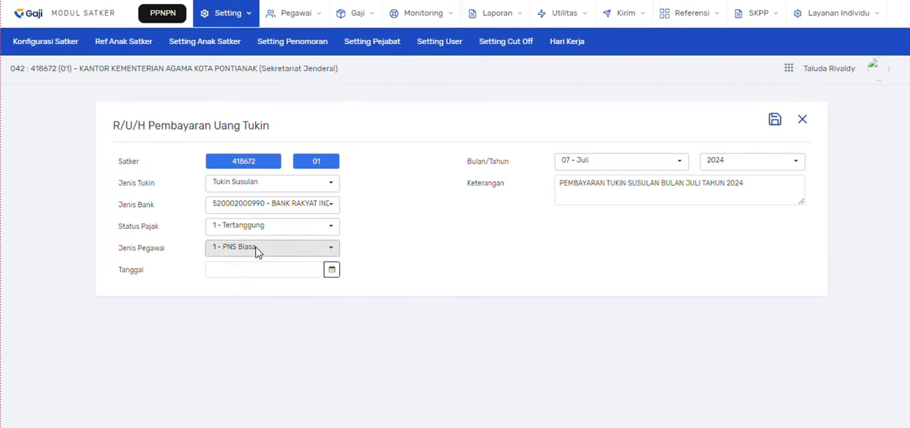
left_click(254, 249)
left_click(258, 272)
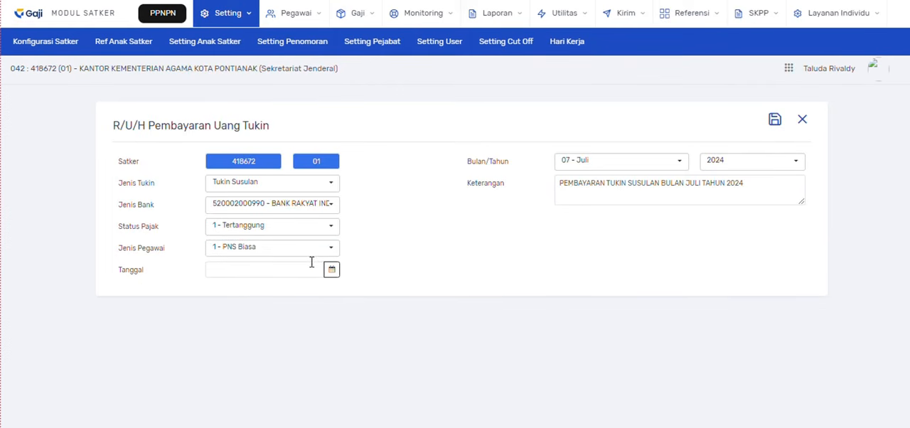
left_click(331, 273)
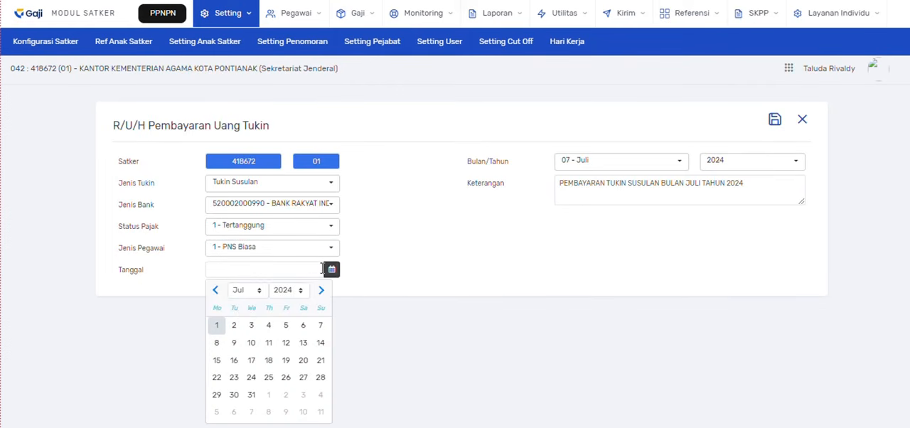
left_click(218, 324)
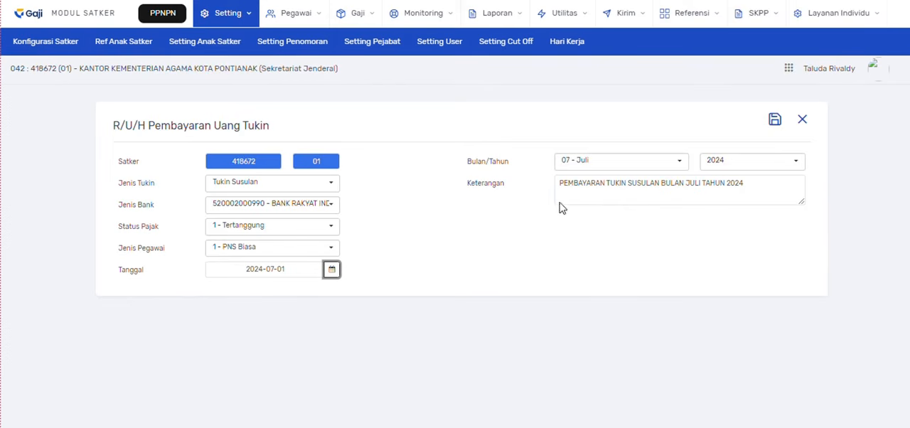
- Set the payment's month to 06 - Juni with the year kept at 2024, and save the tukin payment
left_click(608, 165)
scroll(597, 256, "up", 1)
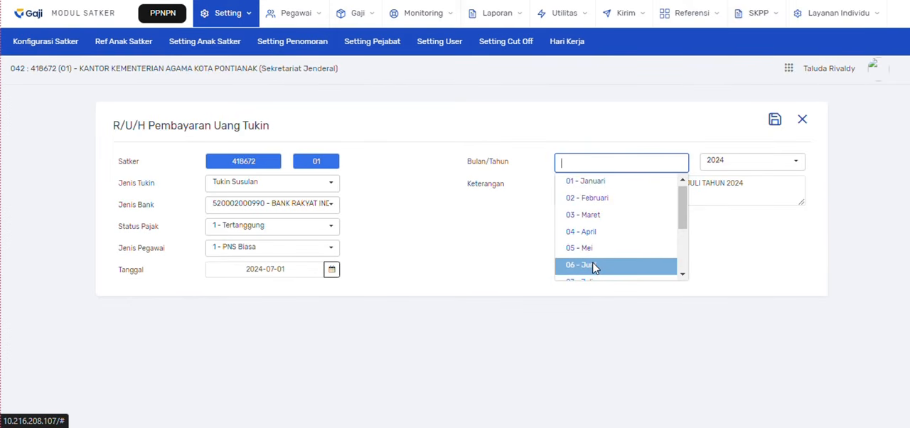
left_click(594, 267)
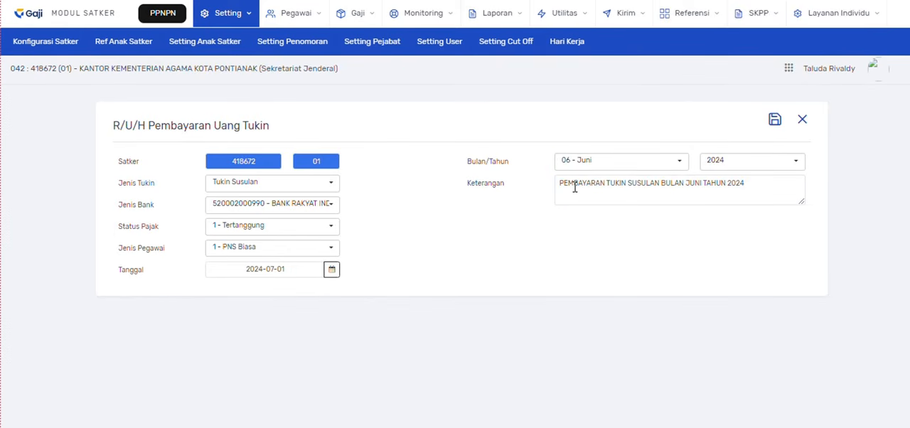
left_click(747, 186)
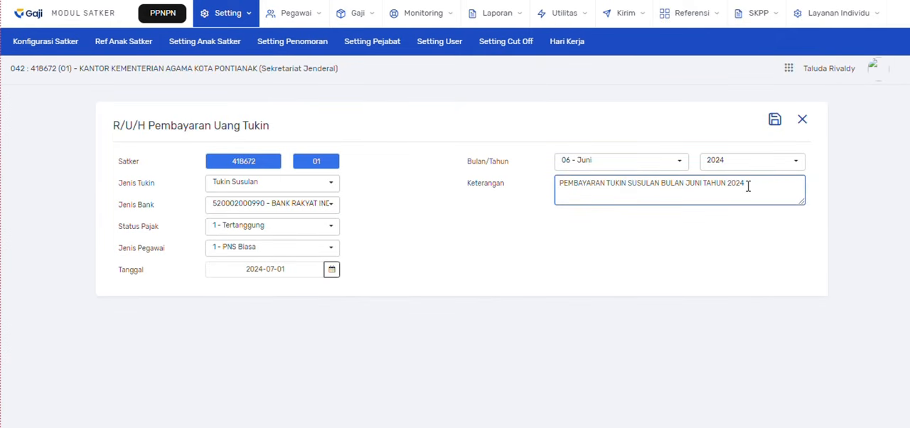
left_click(717, 134)
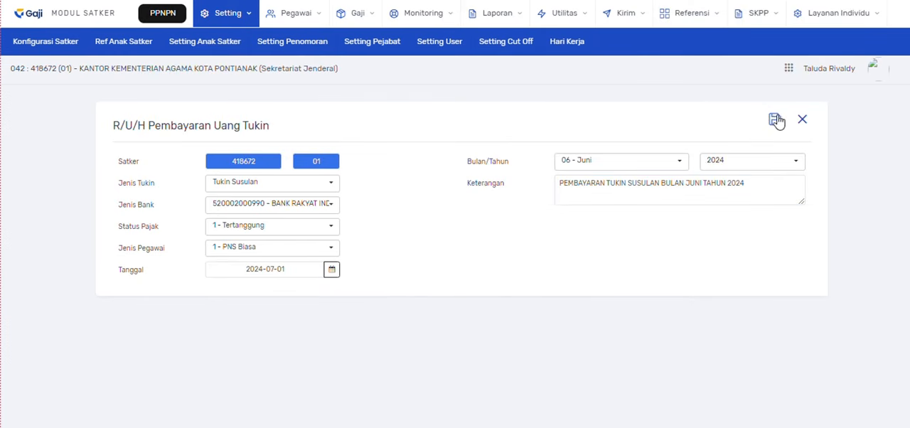
left_click(775, 122)
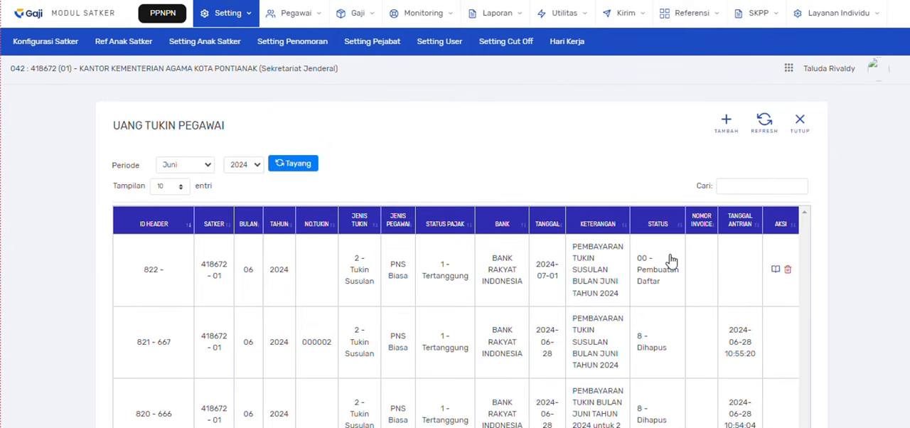
- Refresh the Uang Tukin Pegawai list, check the new June 2024 Tukin Susulan payment's status and open its detail
left_click_drag(662, 283, 636, 277)
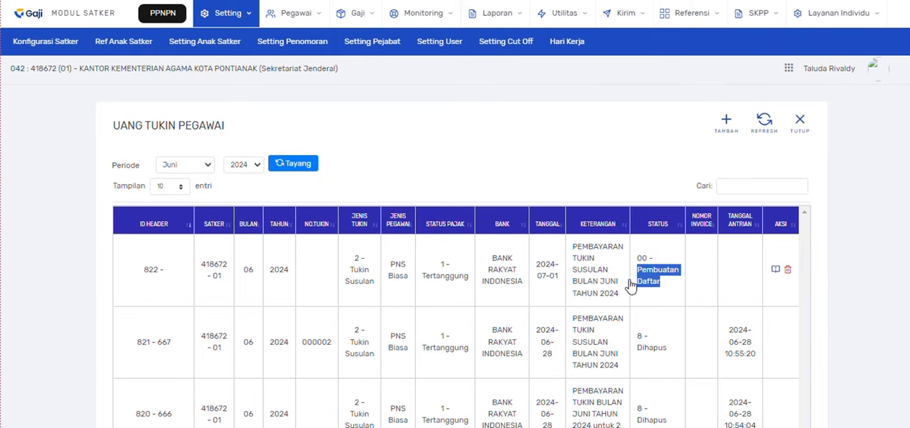
left_click(763, 128)
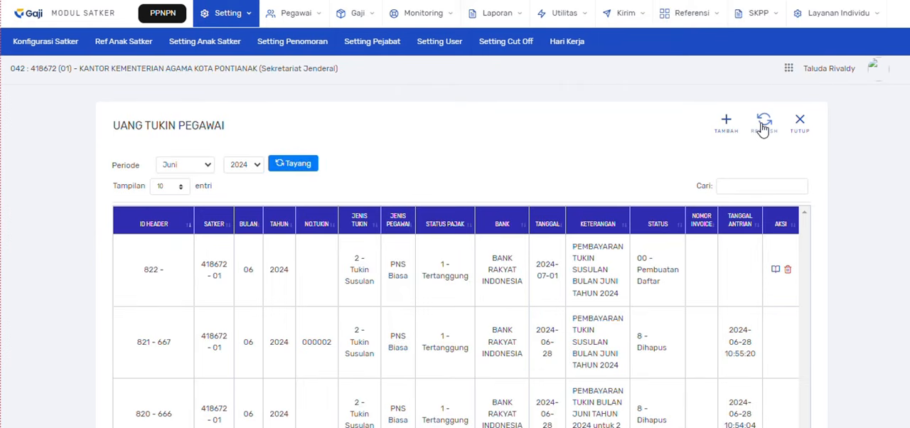
left_click_drag(662, 286, 640, 281)
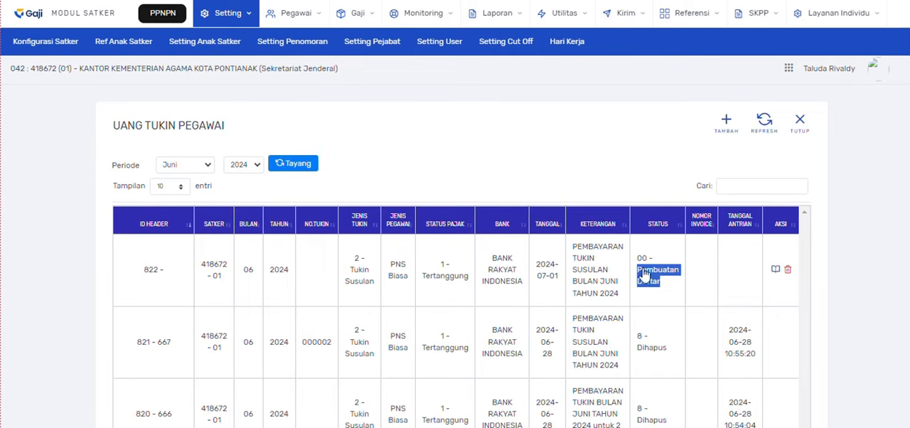
left_click(697, 276)
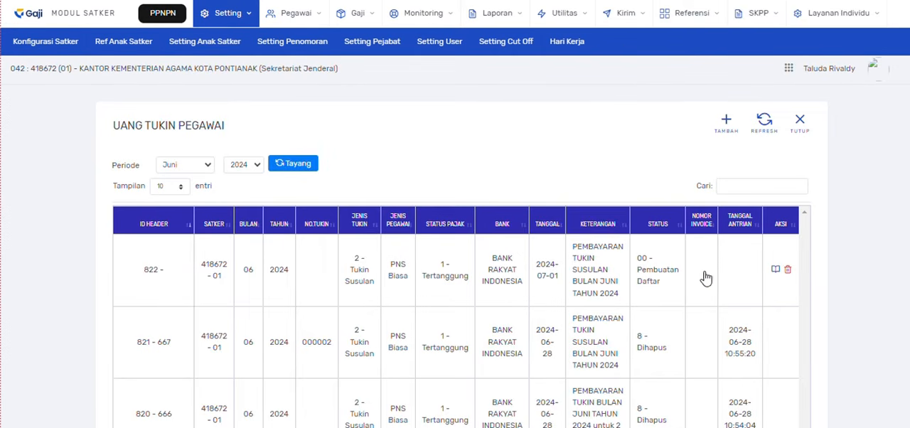
left_click(776, 272)
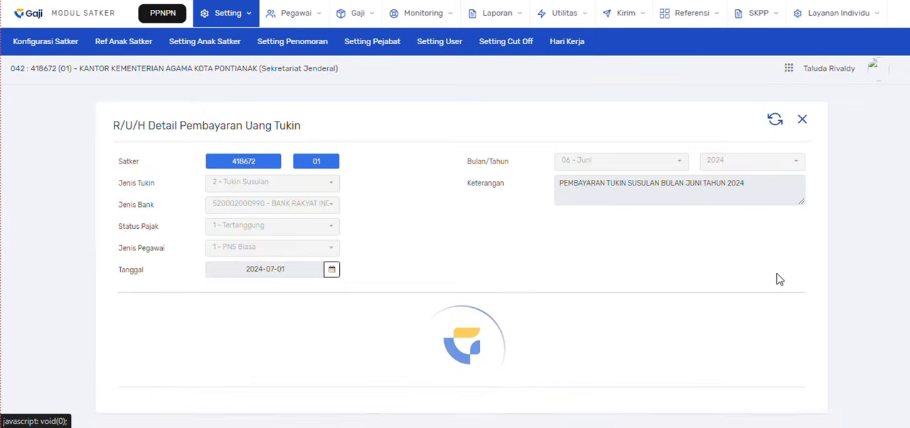
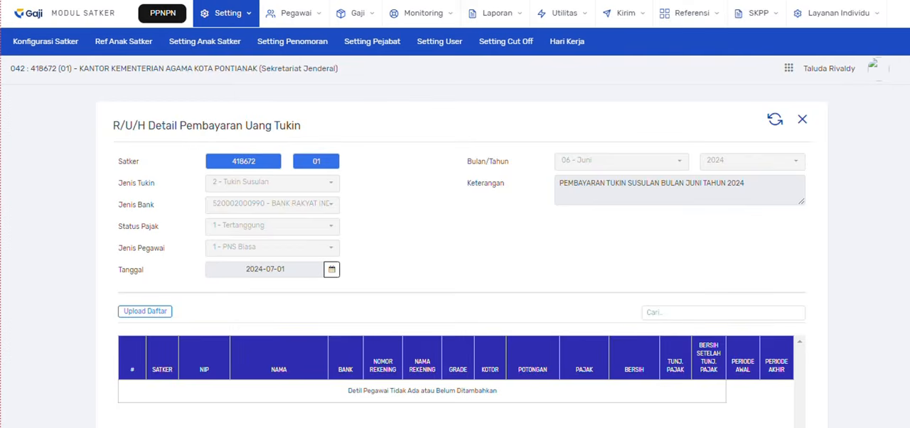
- Switch to the adk sk_418672_0100 Excel workbook, review its rekening and SK sheets, and open the daftar bayar sheet
mouse_move(660, 427)
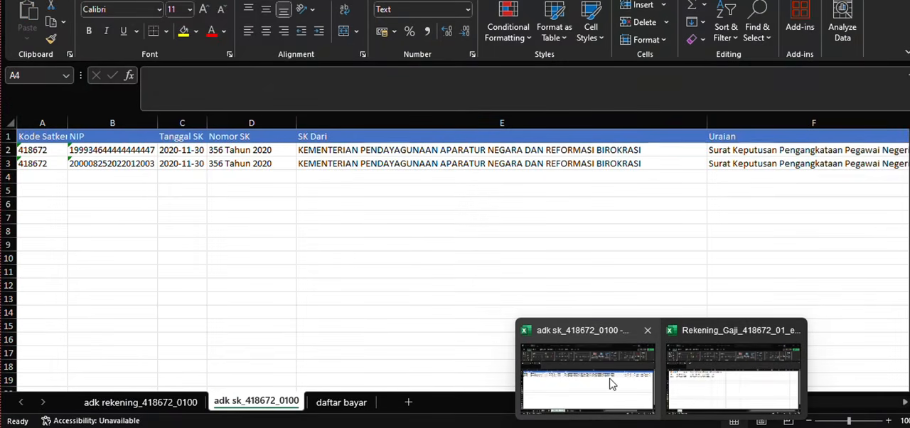
left_click(599, 384)
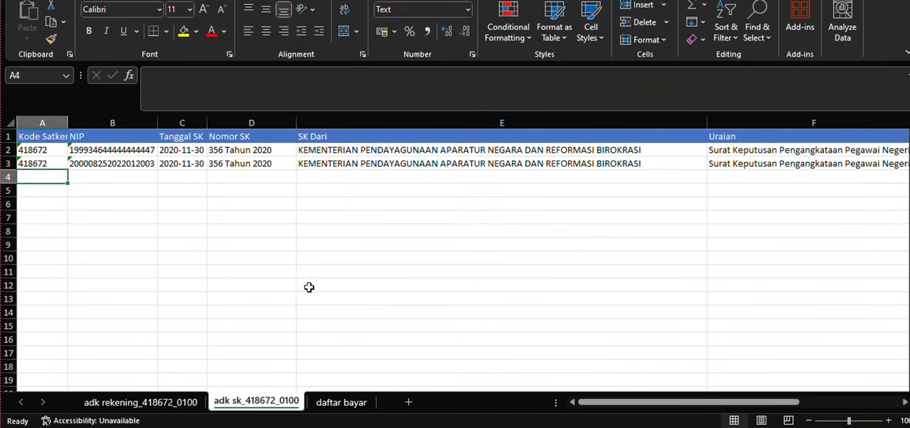
left_click(142, 402)
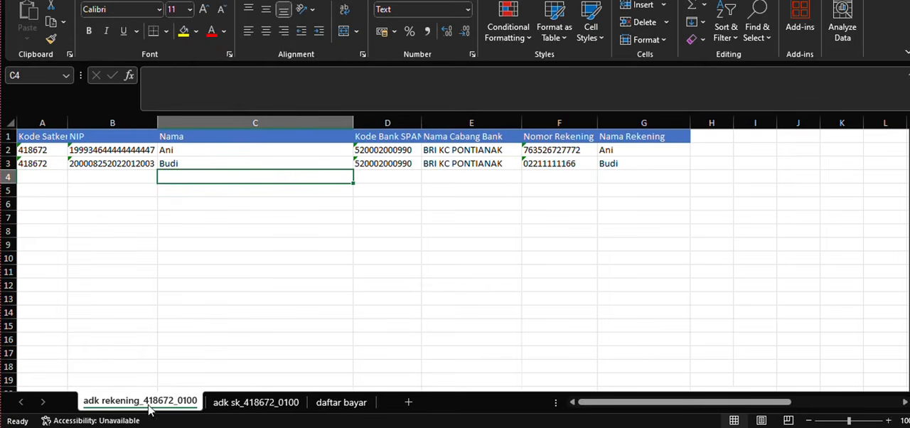
left_click(257, 407)
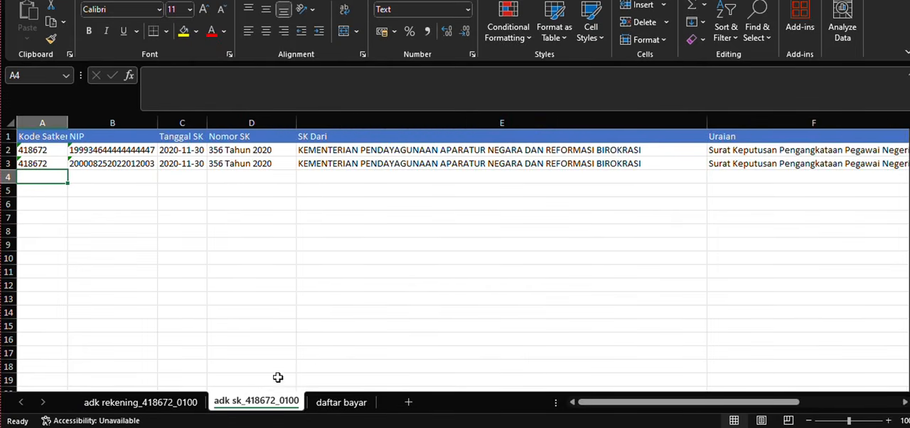
left_click(338, 404)
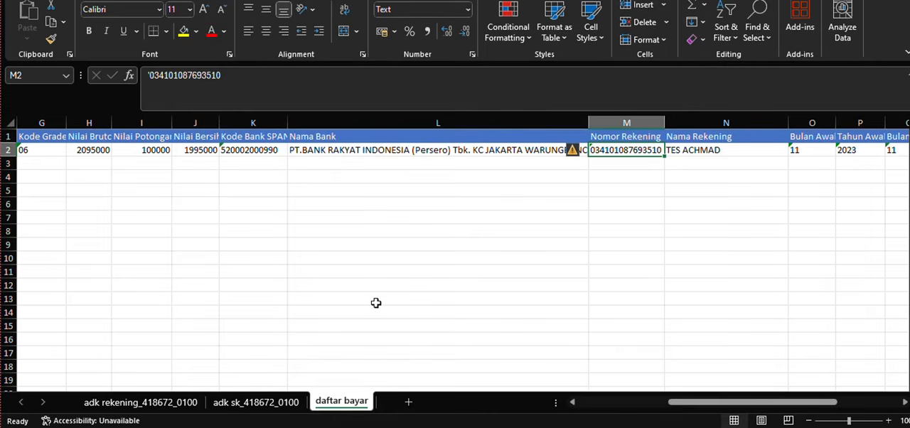
- Examine the daftar bayar column headers from Kode Satker through Nama Bank, including Nilai Bruto, Nilai Potongan and Nilai Bersih
left_click(294, 164)
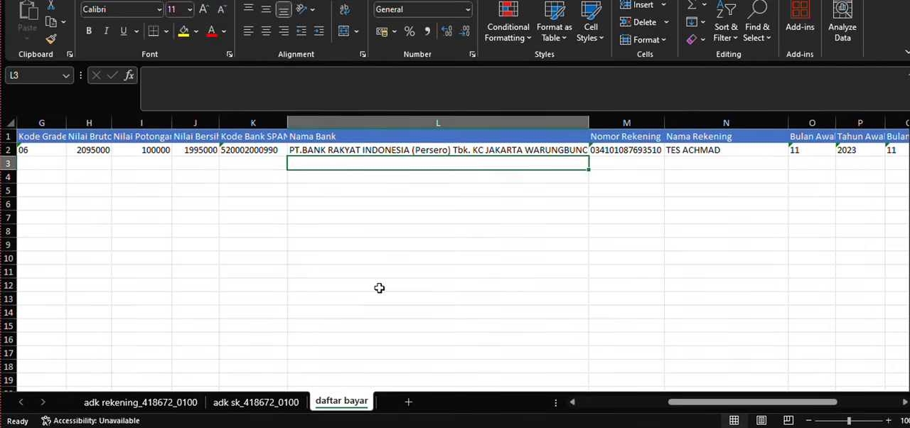
left_click(49, 164)
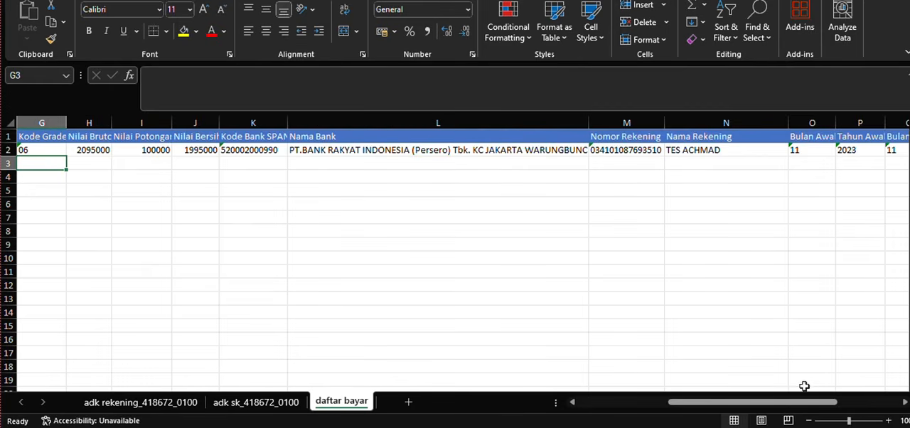
left_click_drag(796, 404, 406, 295)
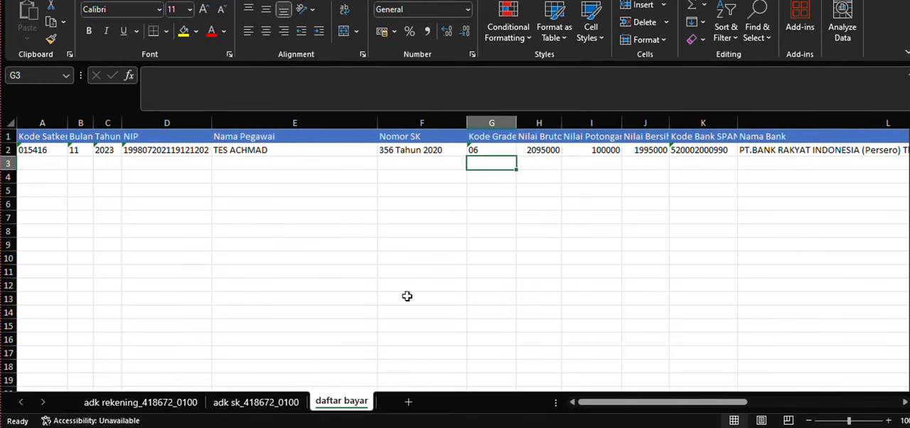
left_click(39, 163)
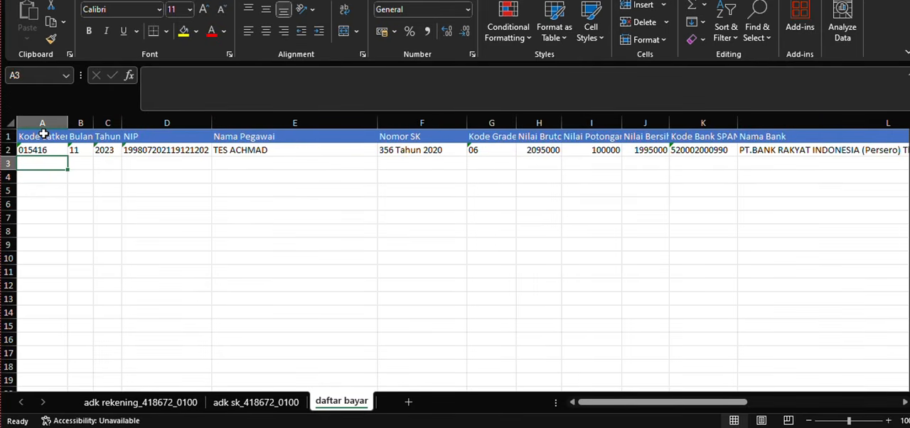
left_click(86, 139)
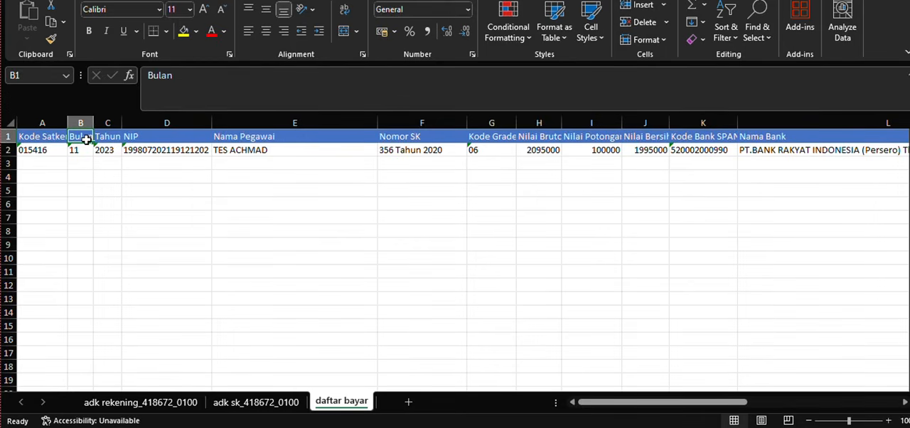
left_click(108, 137)
left_click(139, 137)
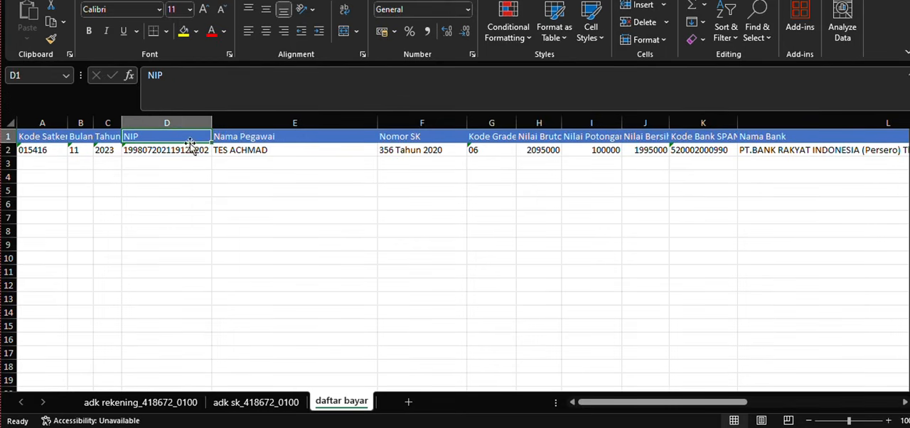
left_click(243, 137)
left_click(420, 139)
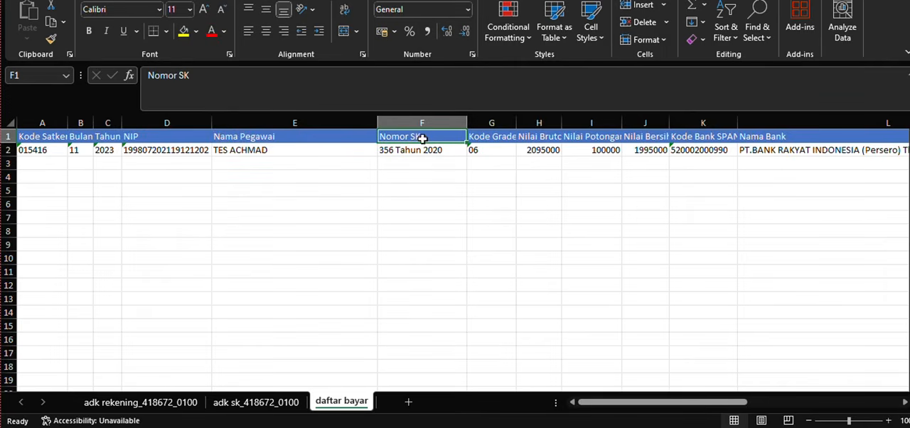
left_click(477, 136)
left_click(538, 137)
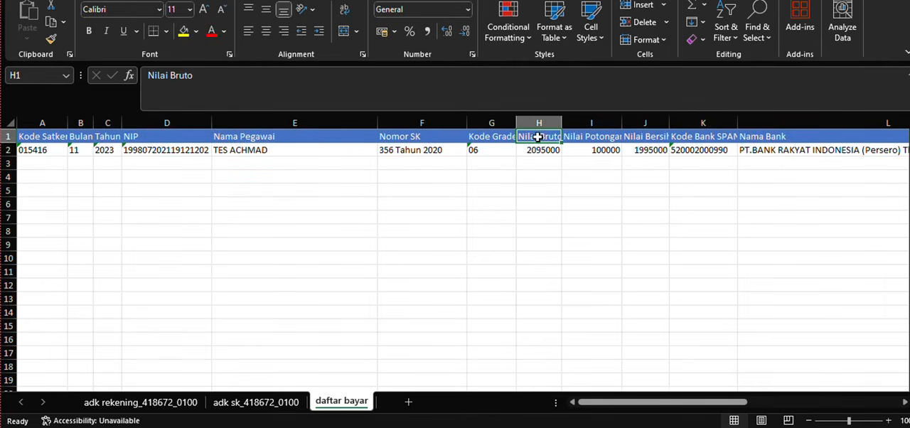
left_click(580, 138)
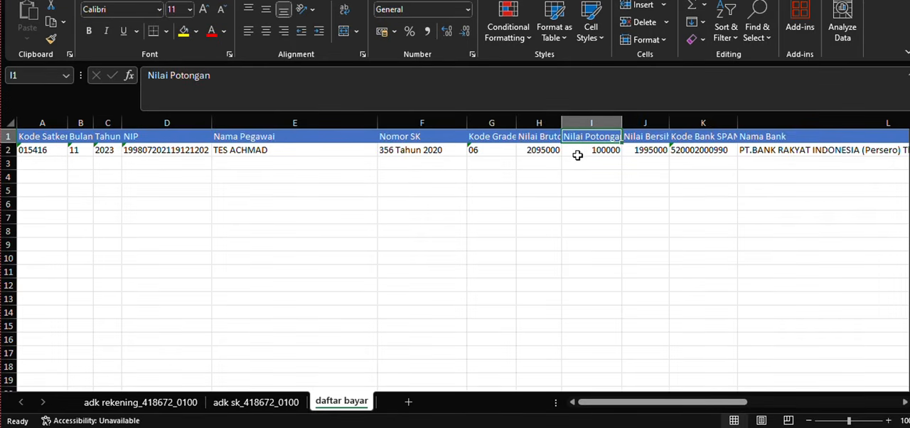
left_click(642, 135)
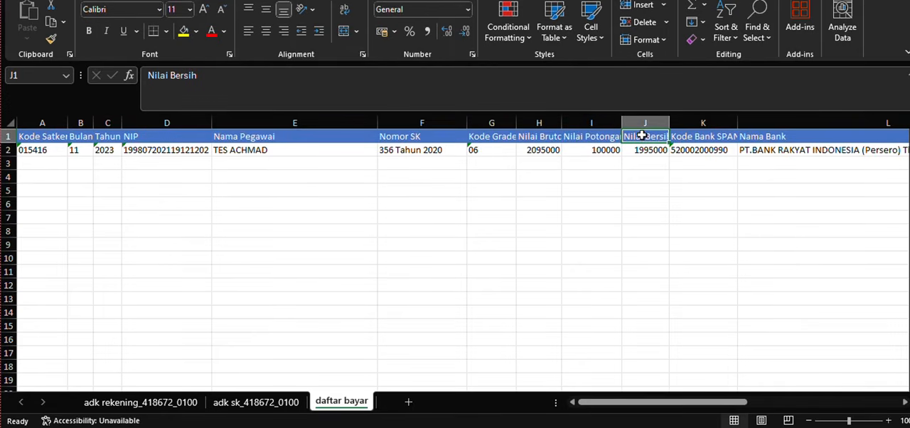
left_click(704, 138)
left_click(772, 138)
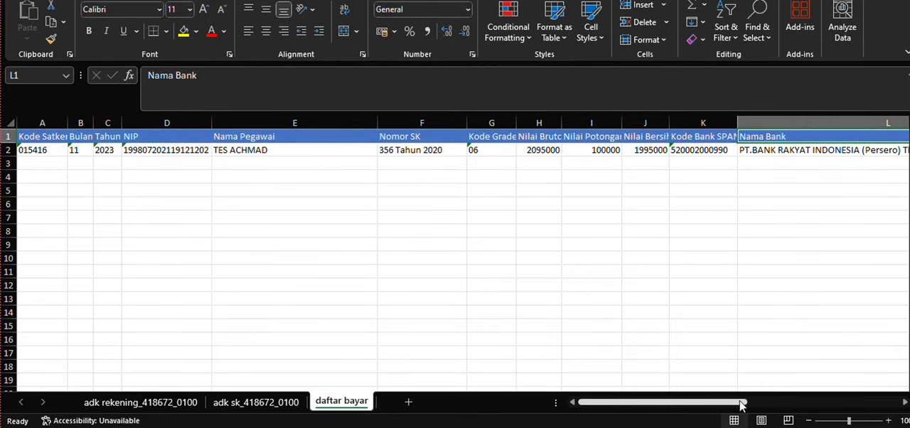
- Examine the remaining daftar bayar columns, from Nomor Rekening through the start and end periods, Tukin Kali and Nomor Tukin Baru
left_click_drag(739, 403, 813, 399)
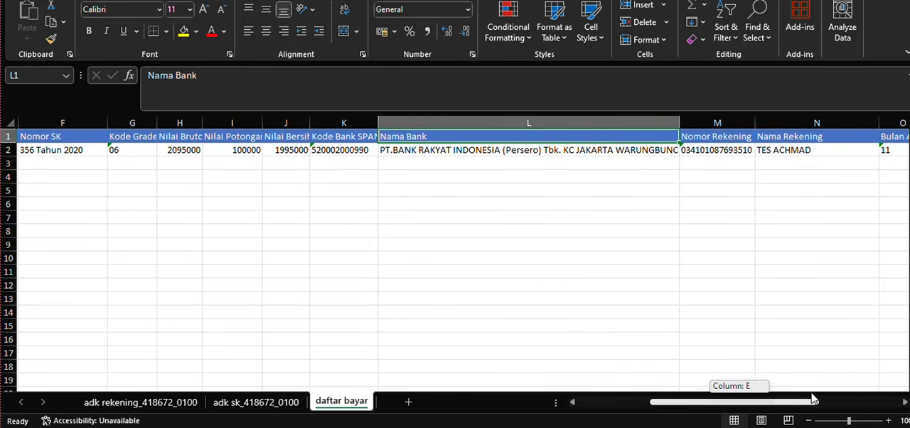
left_click(724, 122)
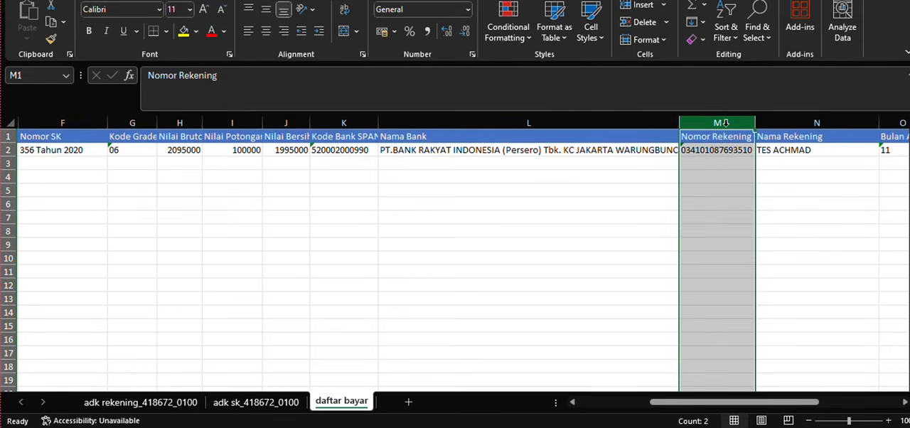
left_click(806, 122)
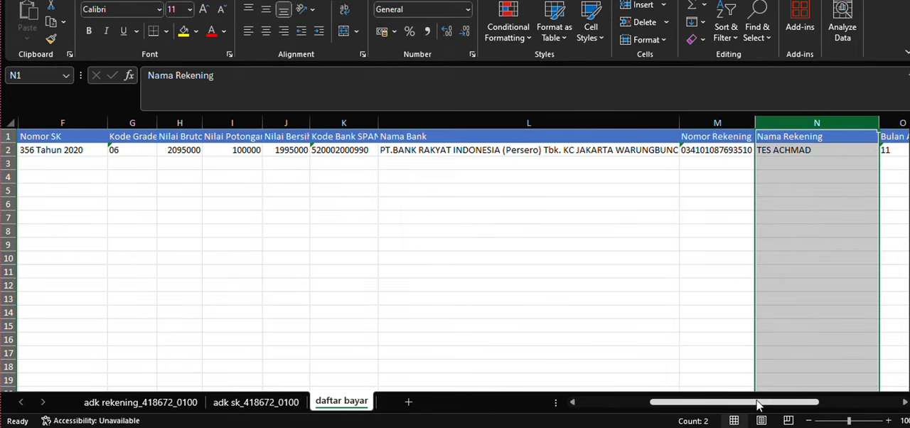
left_click_drag(759, 402, 810, 403)
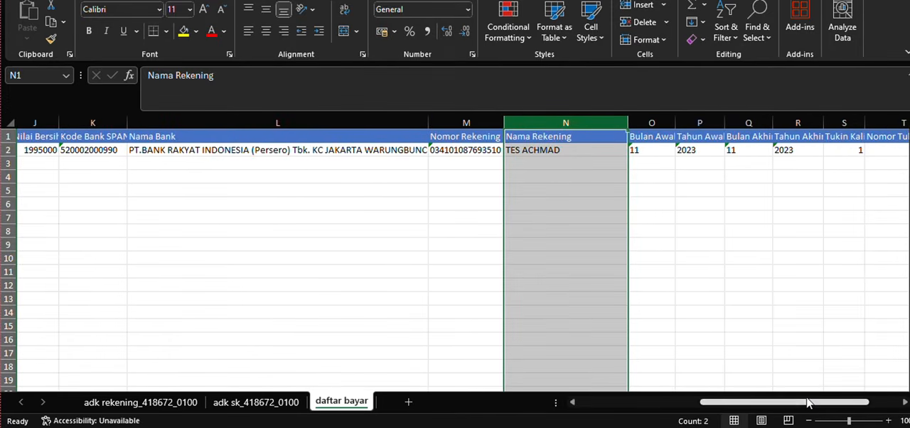
left_click(637, 123)
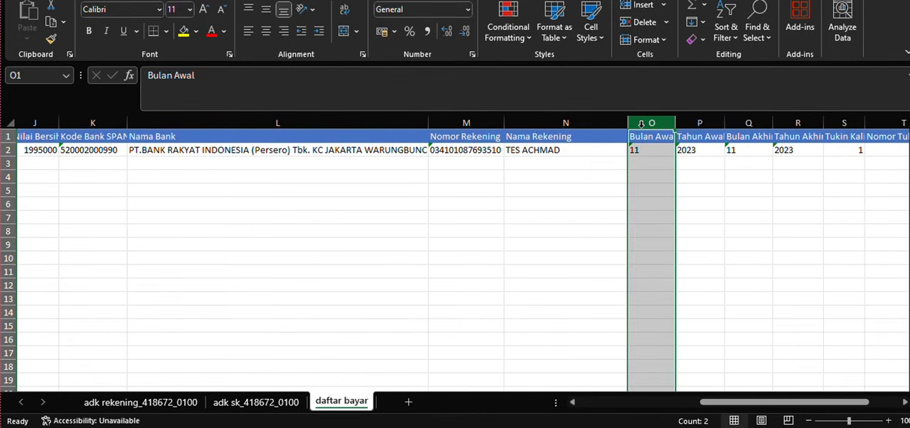
left_click(700, 125)
left_click(739, 123)
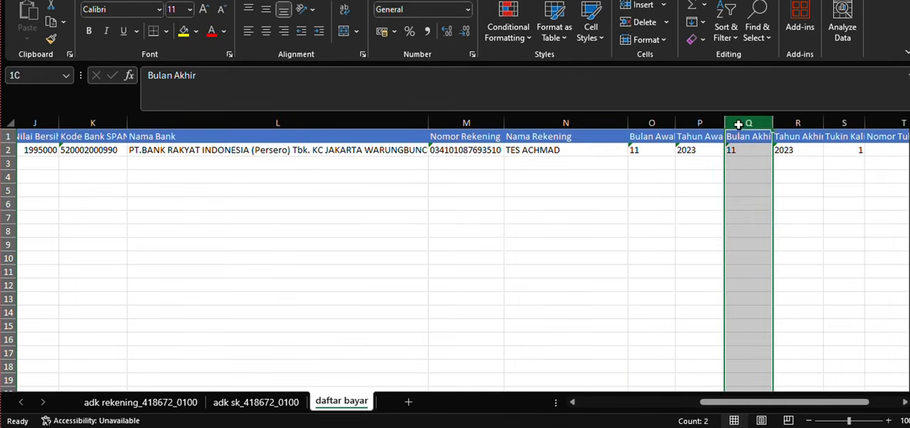
left_click(787, 122)
left_click_drag(755, 403, 788, 401)
left_click(689, 122)
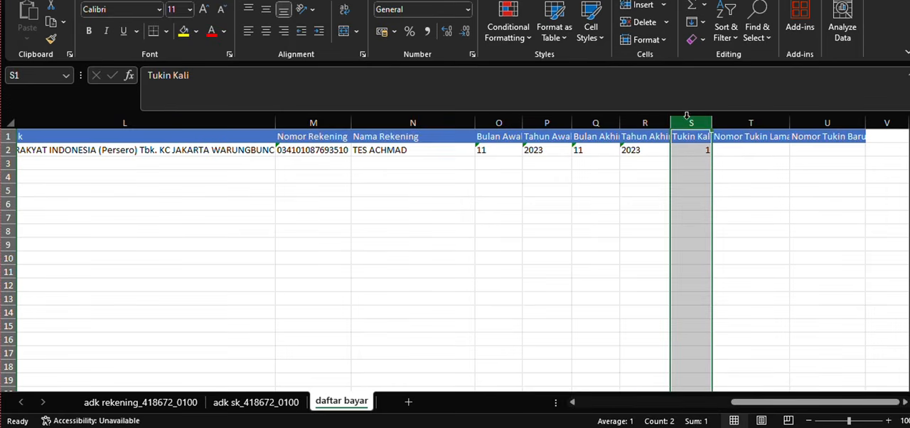
left_click(722, 121)
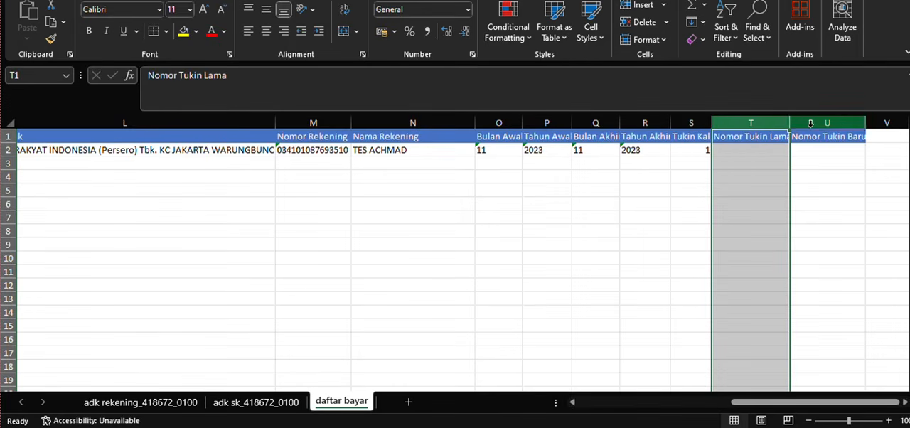
left_click(811, 127)
- Set Kode Satker to 418672 as text in row 2 of daftar bayar and copy the same code to row 3
left_click_drag(739, 403, 542, 353)
left_click(47, 171)
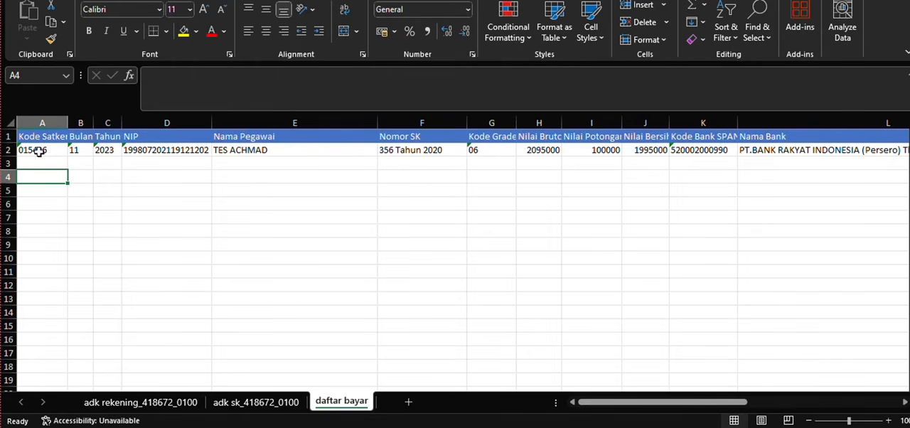
left_click(39, 150)
double_click(39, 151)
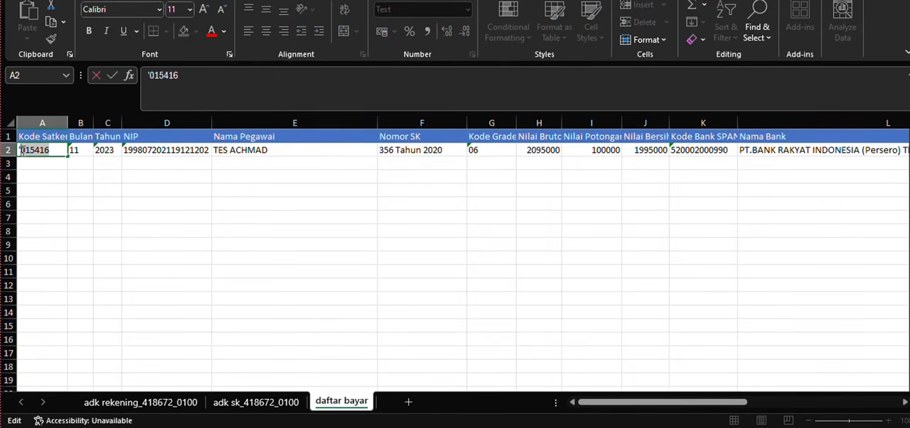
type("418")
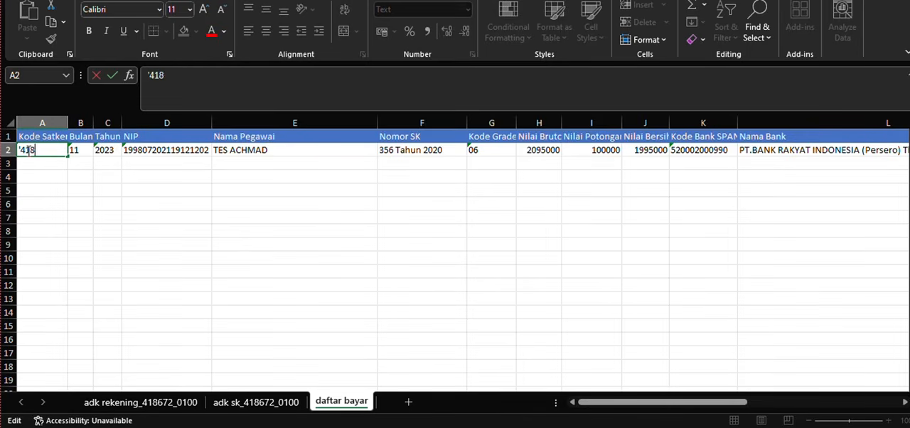
left_click(58, 199)
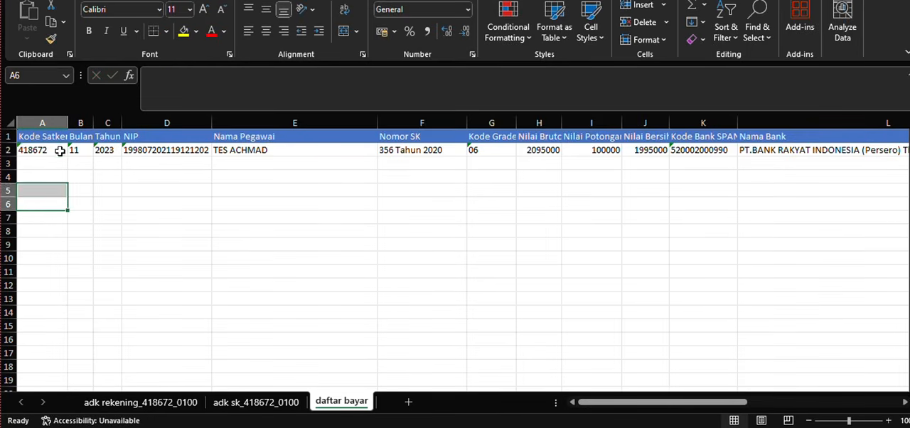
left_click(59, 151)
left_click_drag(69, 158, 70, 169)
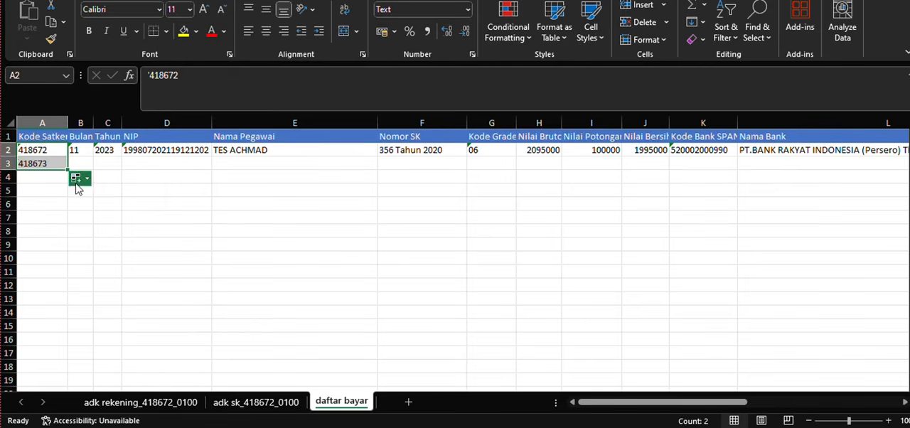
left_click(77, 180)
left_click(81, 197)
- Set Bulan to 06 as text in row 2 and copy the same month to row 3 without incrementing it
double_click(78, 150)
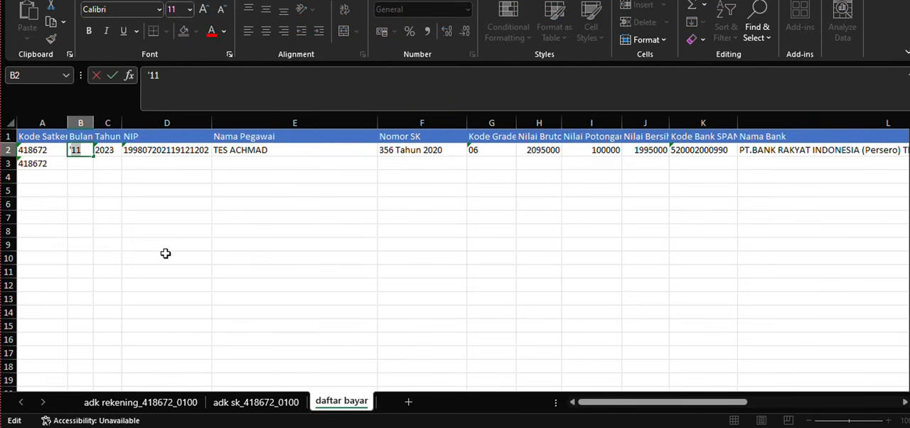
type("06")
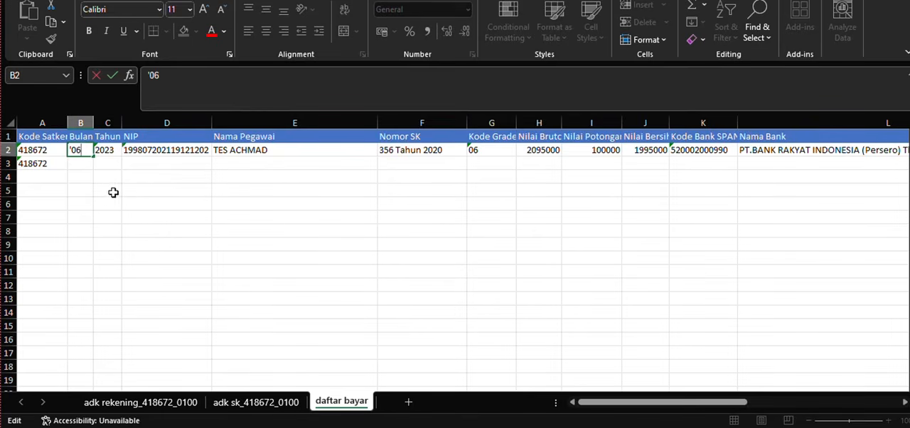
left_click(114, 193)
left_click(89, 154)
left_click_drag(95, 156, 95, 169)
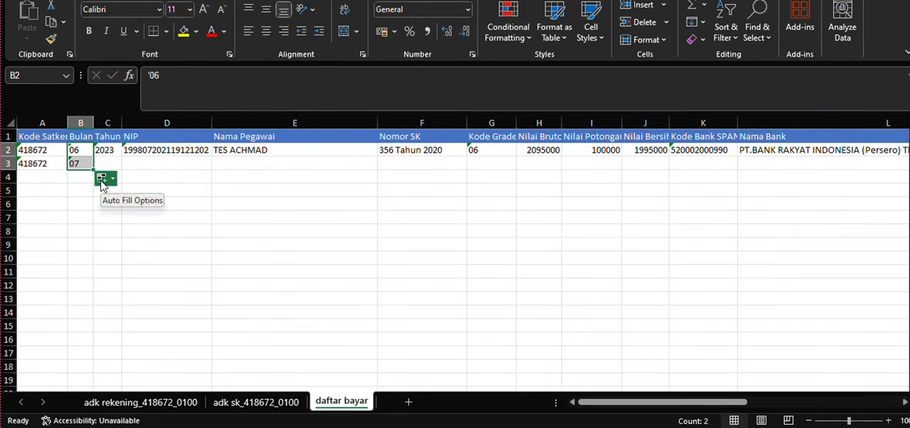
left_click(104, 179)
left_click(132, 195)
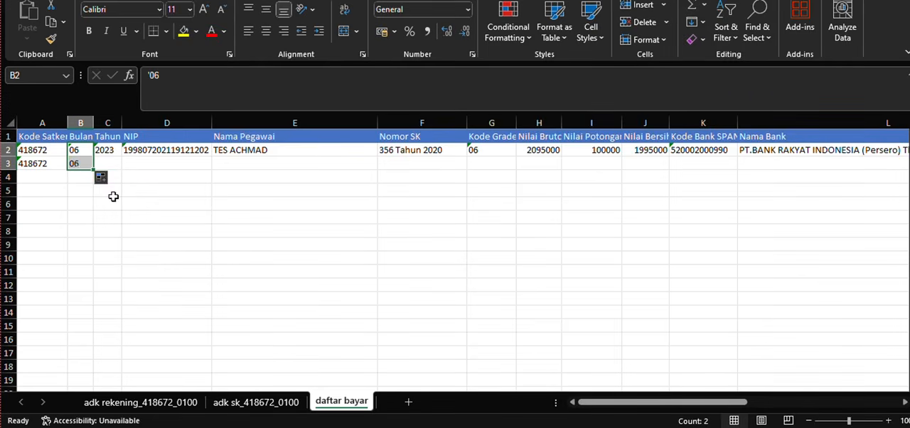
- Set Tahun to 2024 as text in row 2 and copy the same year to row 3 without incrementing it
left_click(112, 154)
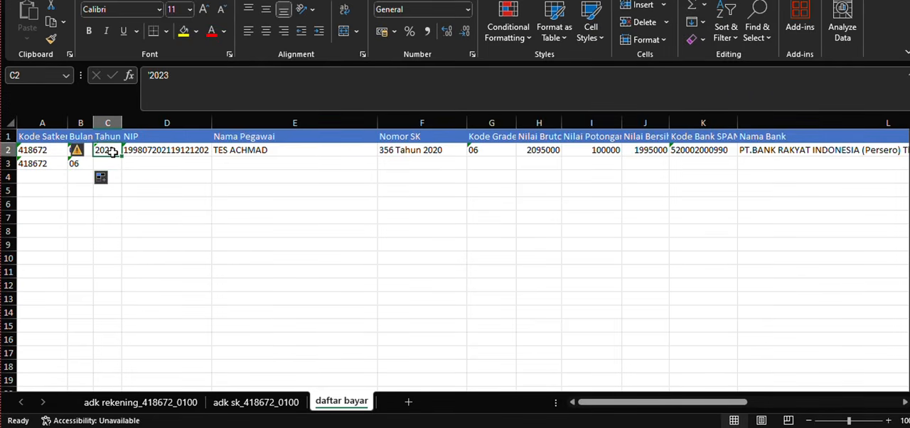
left_click(118, 179)
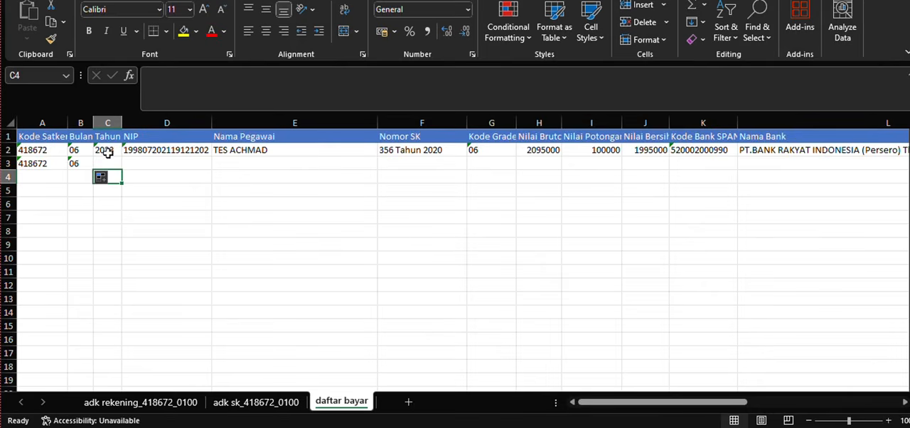
left_click(107, 150)
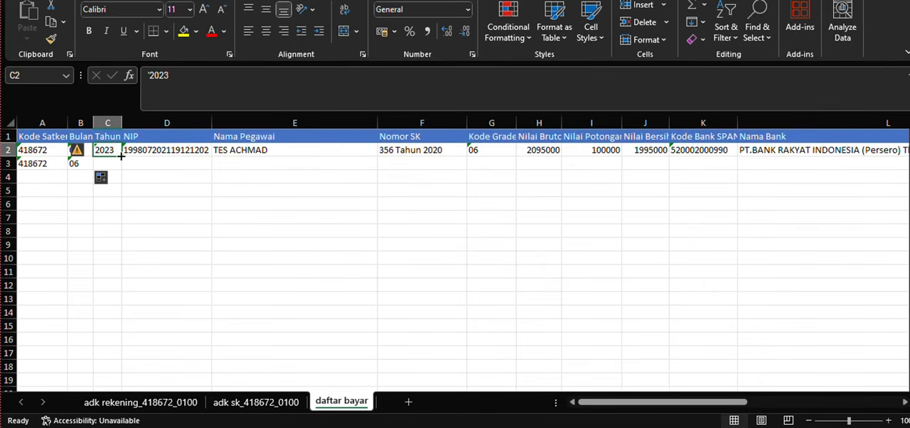
double_click(109, 150)
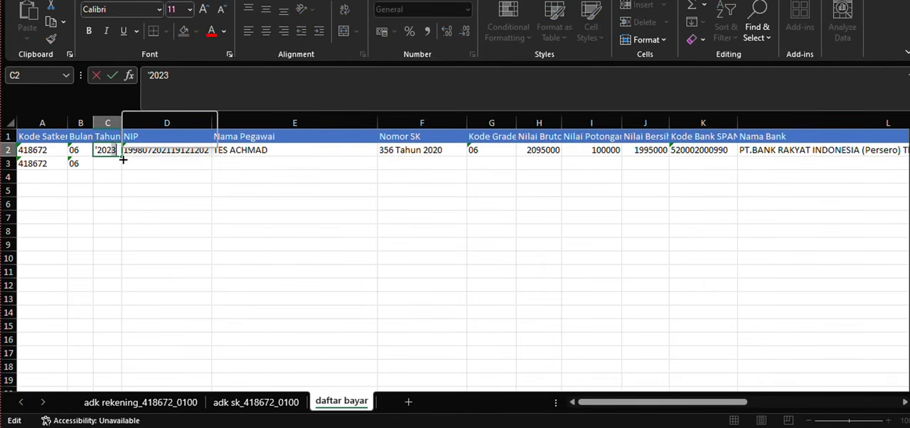
key("BackSpace")
type("4")
key("Return")
left_click(118, 154)
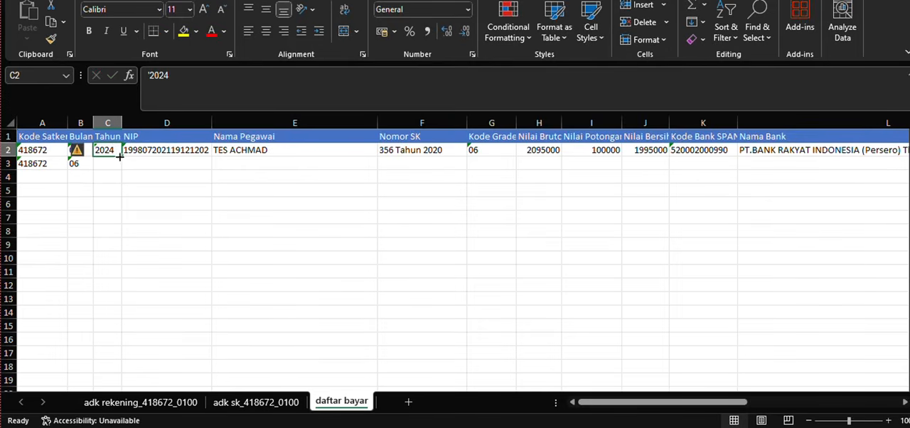
left_click_drag(120, 159, 124, 172)
left_click(129, 177)
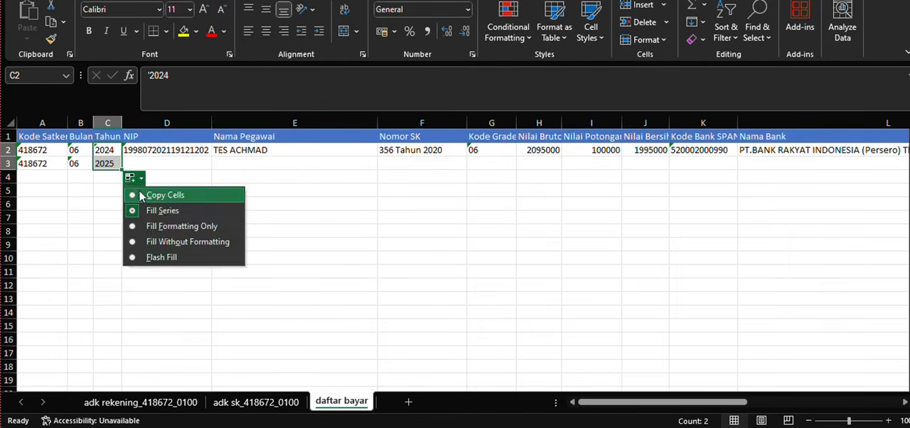
key("Escape")
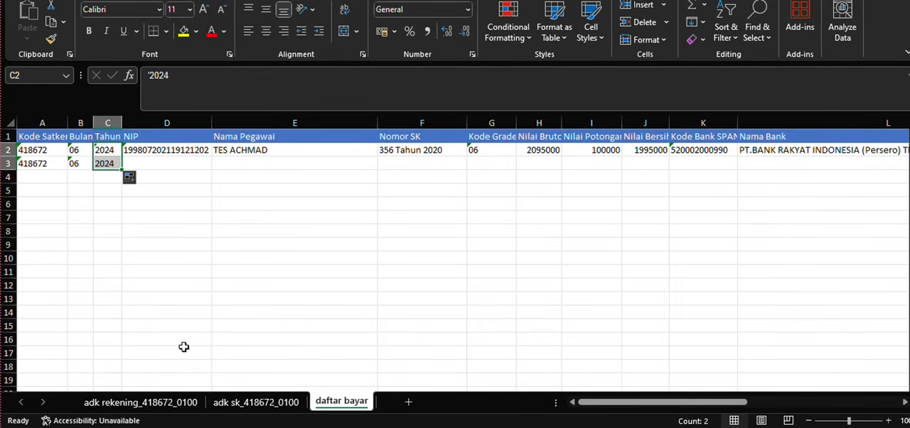
- Copy both employees' NIP and Nama from adk rekening_418672_0100 and paste them as values into NIP and Nama Pegawai in daftar bayar
left_click(162, 402)
left_click_drag(91, 151, 174, 164)
key("ctrl+c")
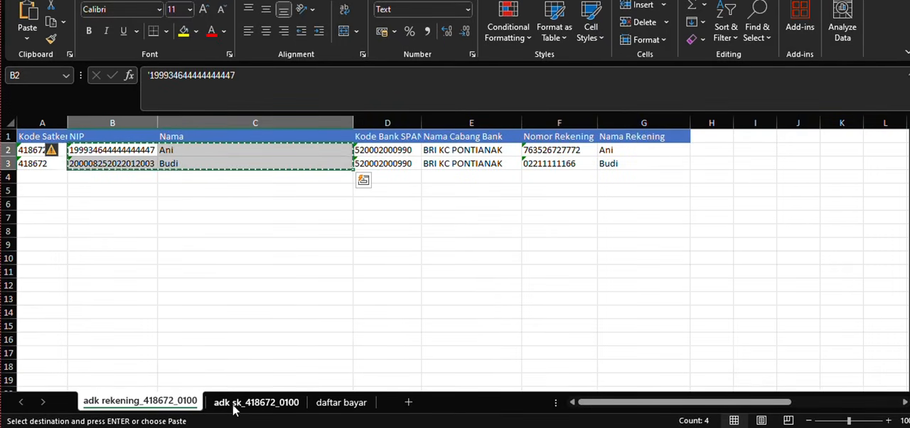
left_click(337, 402)
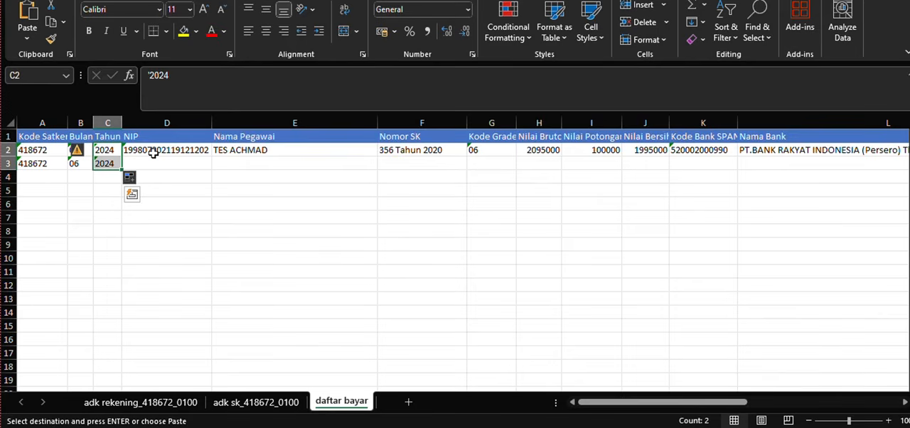
left_click_drag(156, 152, 242, 170)
left_click_drag(185, 158, 224, 165)
right_click(224, 165)
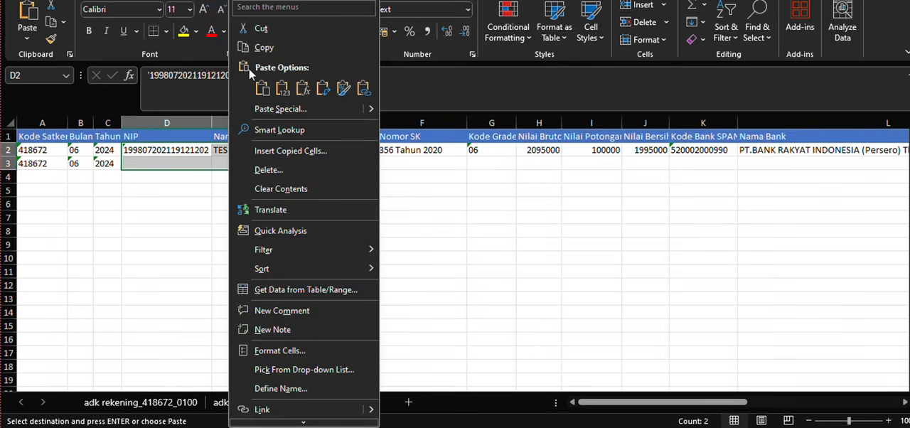
left_click(277, 110)
left_click(156, 87)
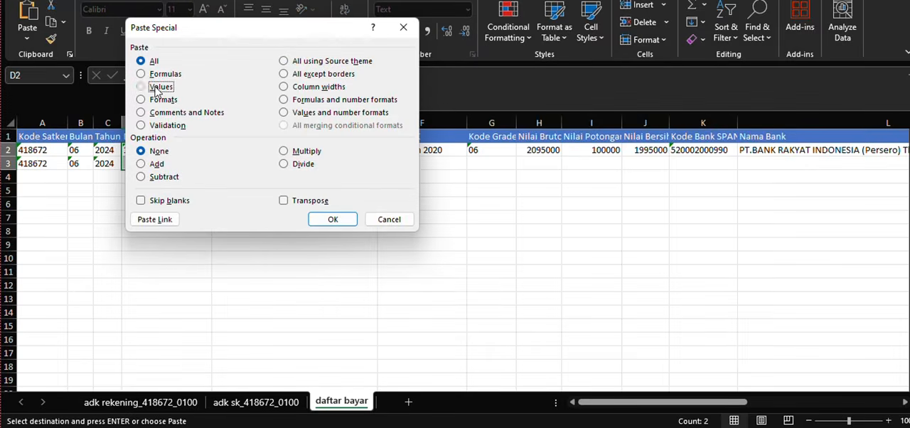
left_click(339, 217)
- Copy both Nomor SK entries from adk sk_418672_0100 into the Nomor SK cells of daftar bayar rows 2 and 3
left_click(402, 158)
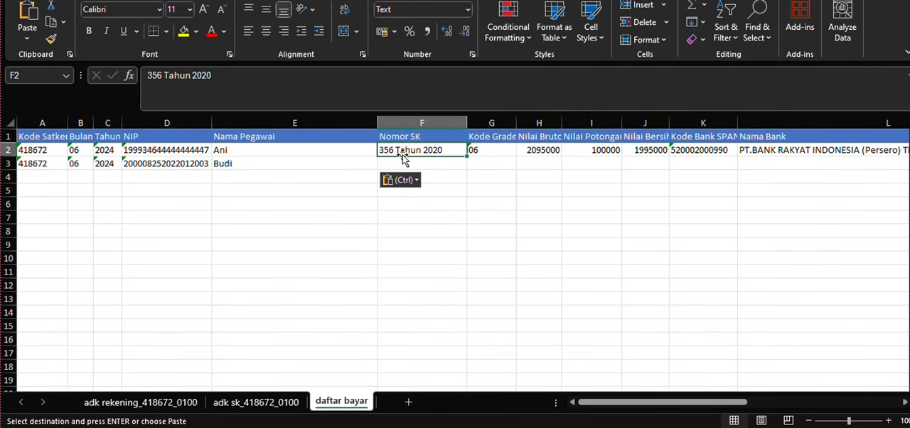
left_click(183, 403)
left_click(239, 402)
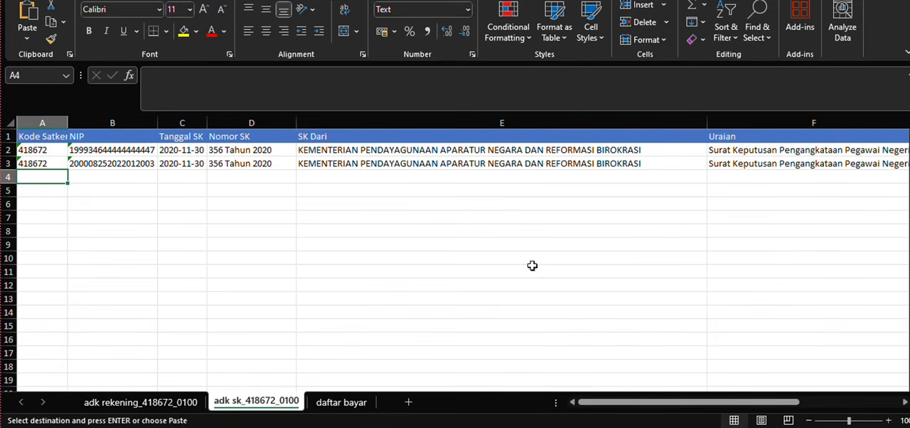
left_click(254, 152)
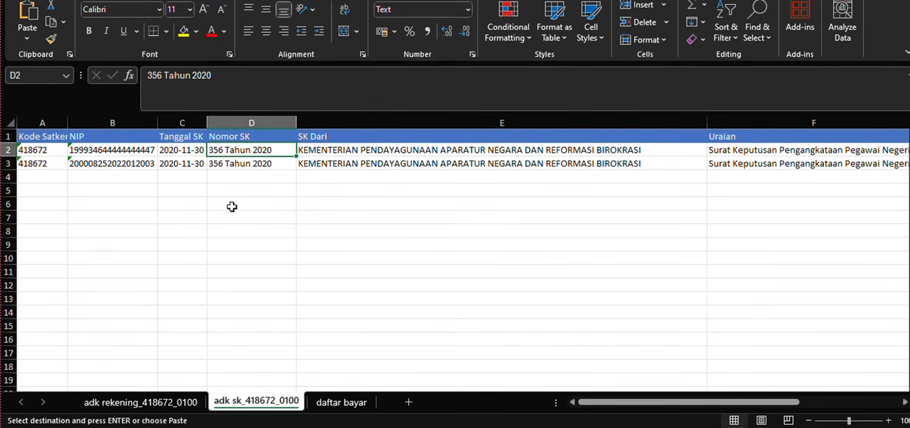
left_click_drag(249, 150, 254, 165)
key("ctrl+c")
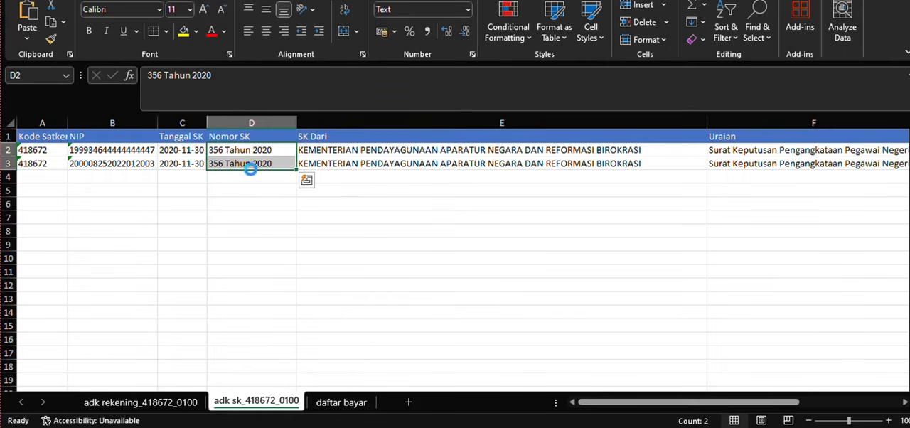
left_click(331, 407)
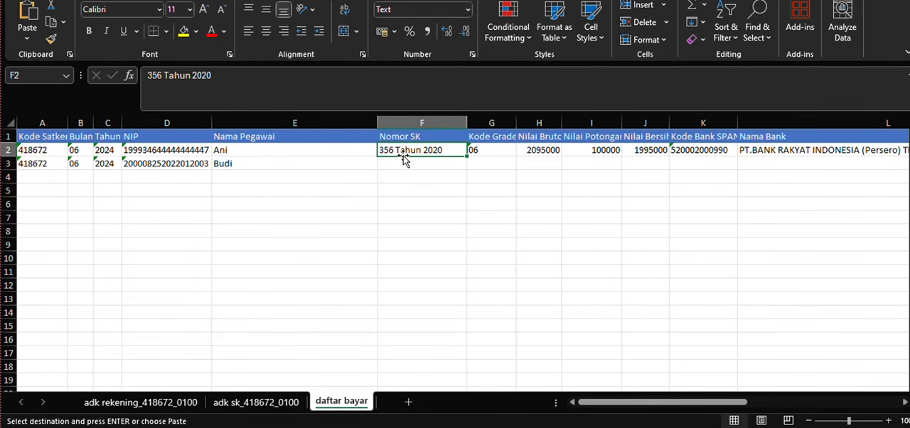
left_click_drag(402, 149, 404, 163)
key("ctrl+v")
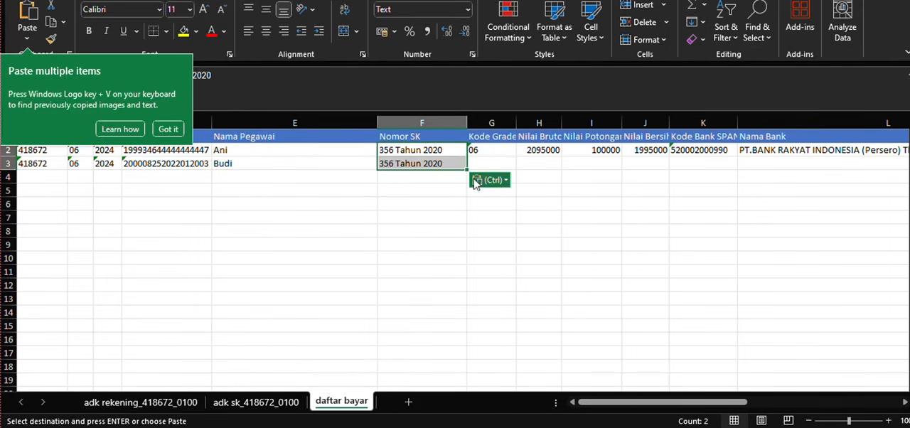
left_click(168, 129)
- Copy Kode Grade 06 from row 2 to row 3 without incrementing it
left_click(481, 150)
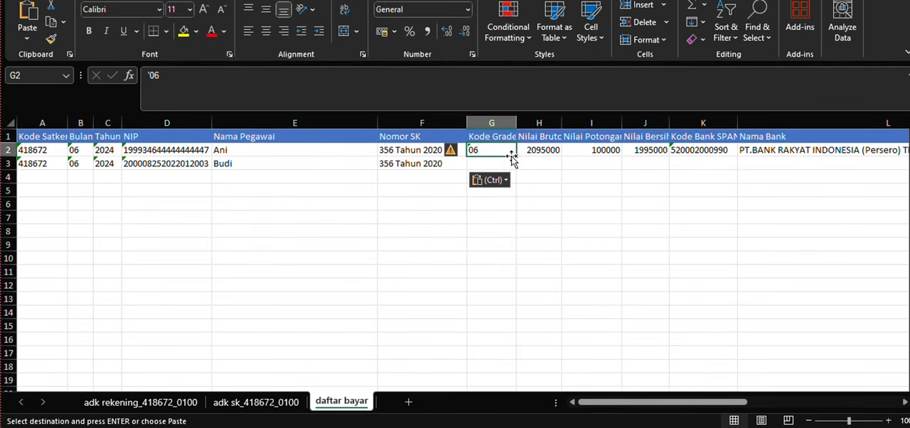
left_click_drag(515, 155, 519, 172)
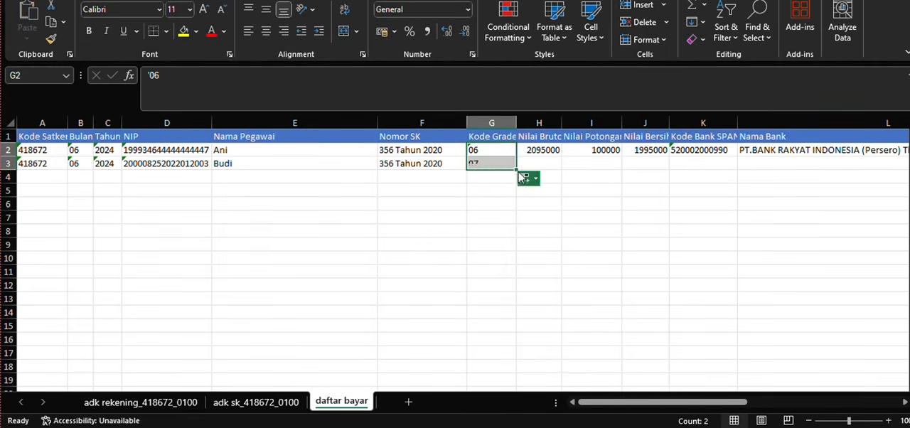
left_click(526, 179)
left_click(529, 187)
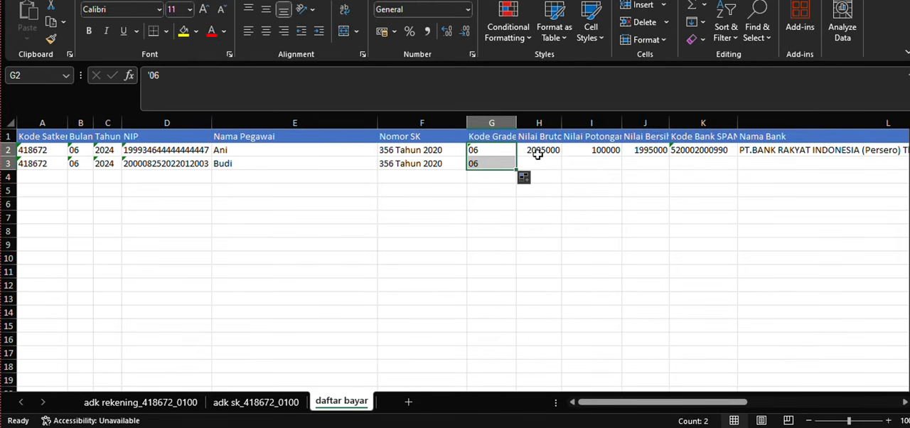
- Look up the grade value in adk sk_418672_0100, set Nilai Bruto in daftar bayar to 2702000 and copy it to row 3
left_click(257, 404)
left_click_drag(597, 402, 726, 403)
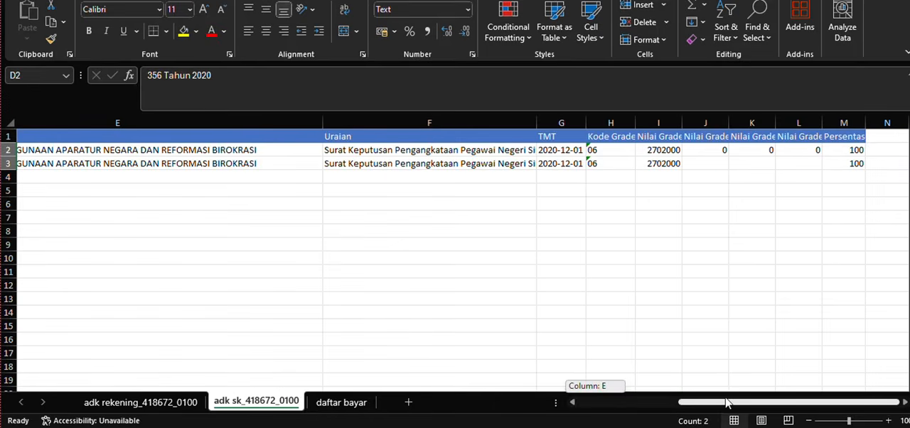
left_click(348, 402)
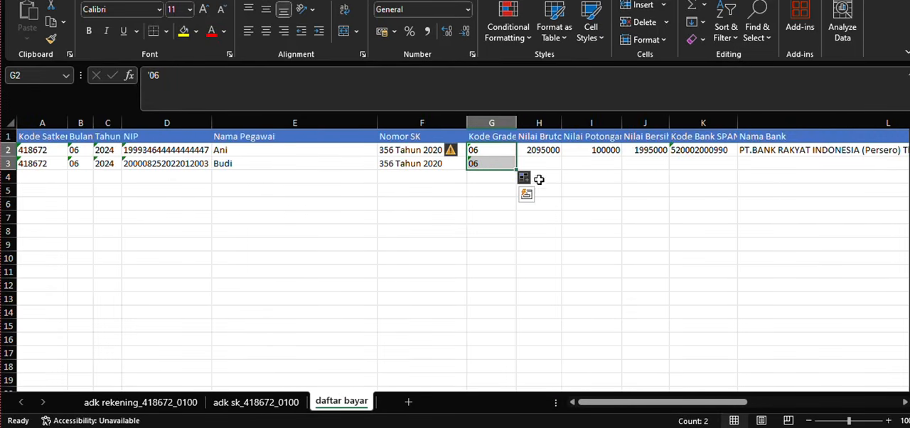
double_click(541, 150)
left_click_drag(526, 149, 586, 157)
type("27")
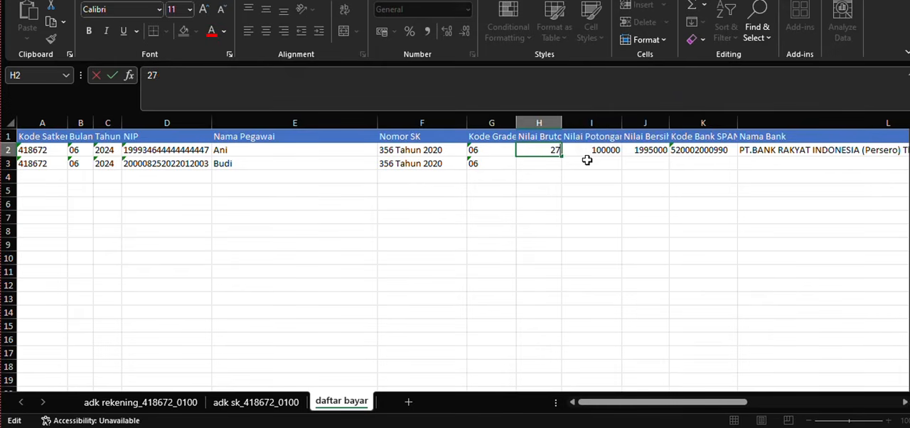
type("02000")
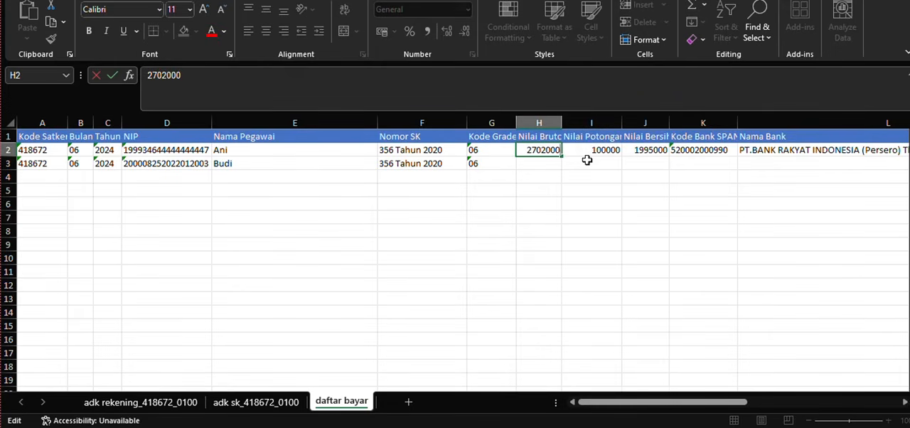
key("Return")
left_click(558, 150)
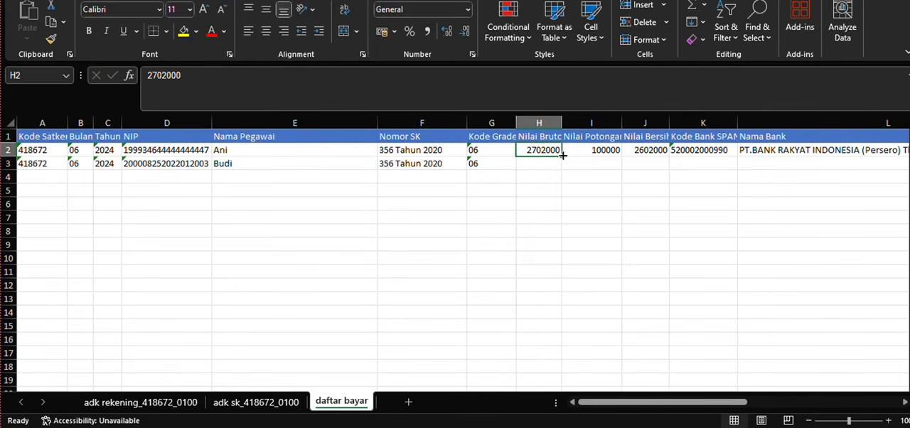
left_click_drag(562, 156, 573, 179)
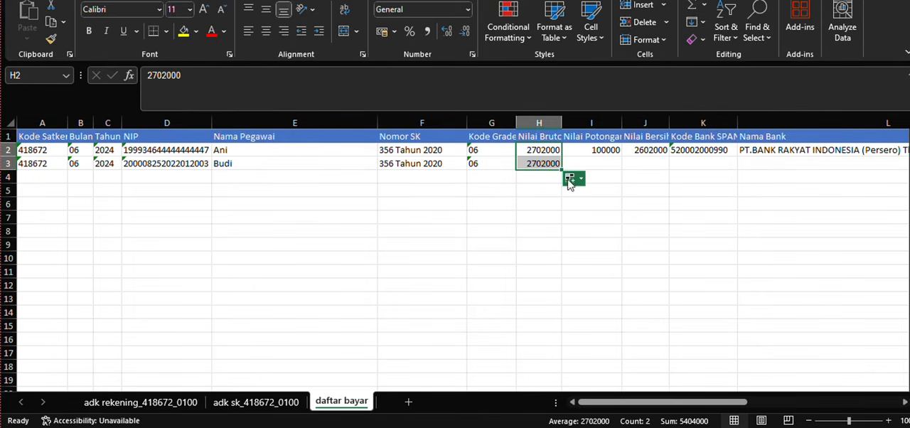
left_click(575, 181)
left_click(574, 180)
- Examine the Nilai Potongan column and its deduction entry in row 2
left_click(582, 136)
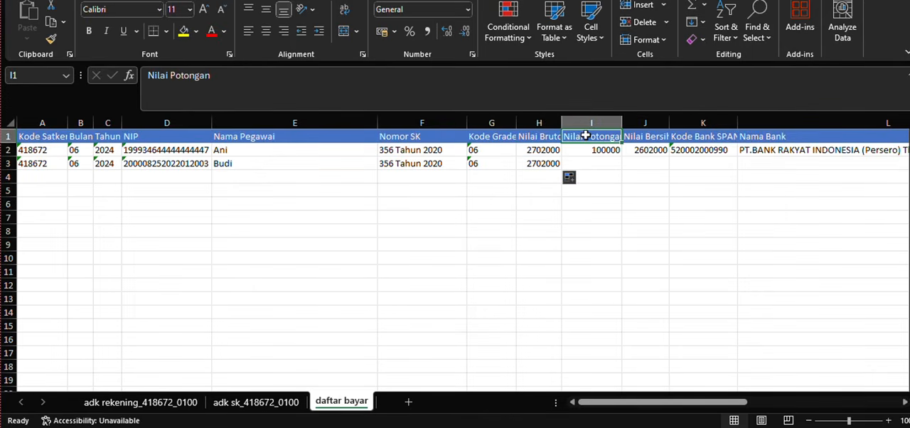
left_click(586, 123)
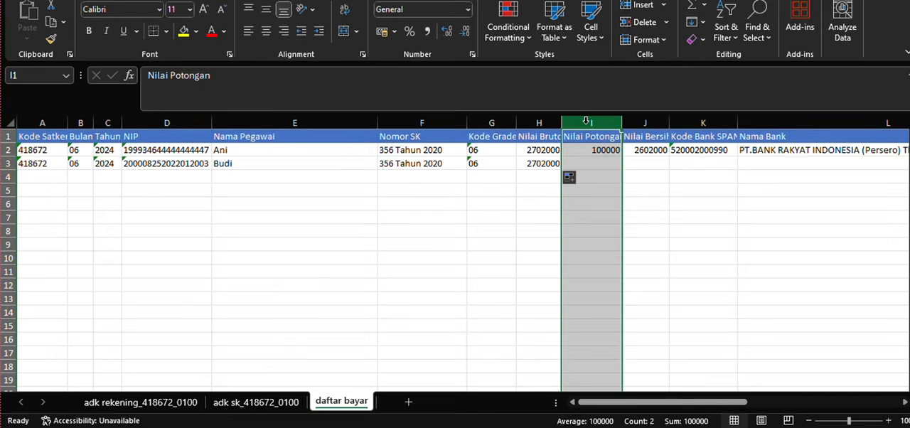
left_click(601, 167)
left_click(600, 151)
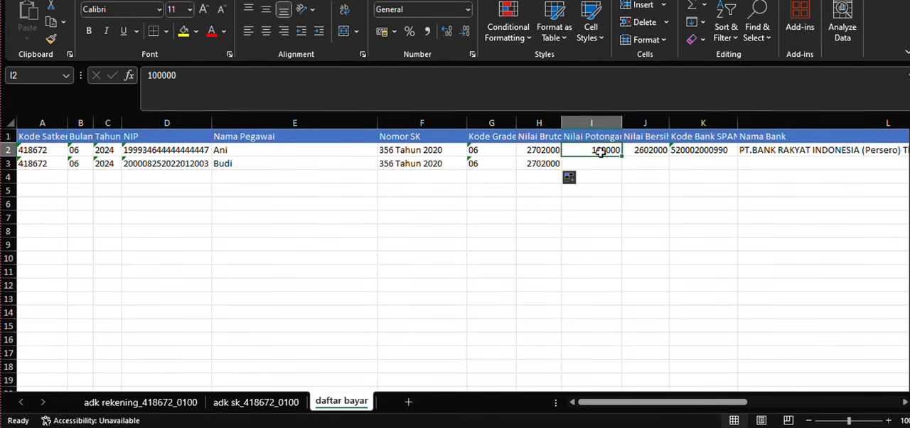
left_click(591, 138)
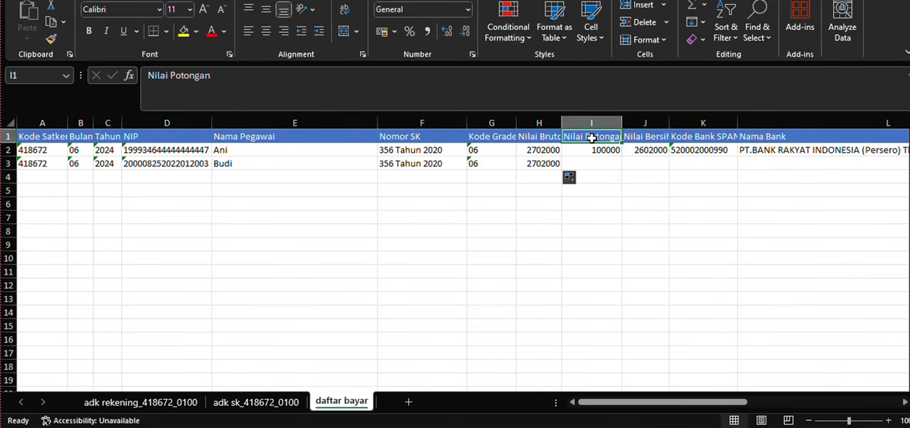
left_click(594, 151)
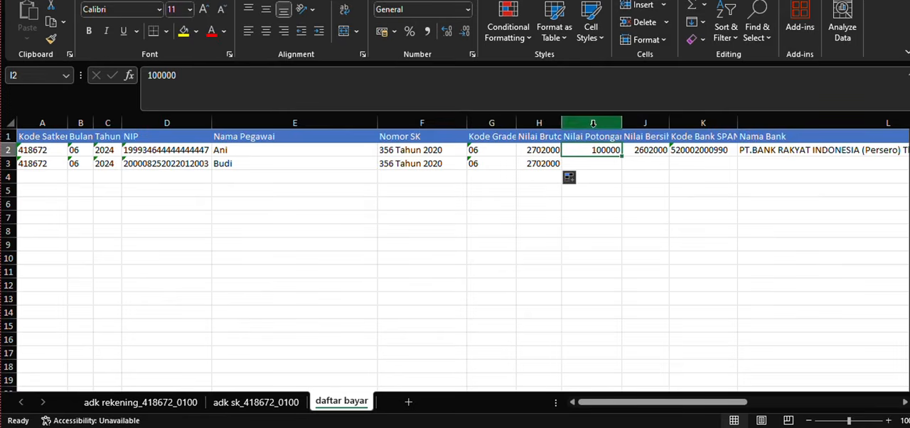
left_click(592, 122)
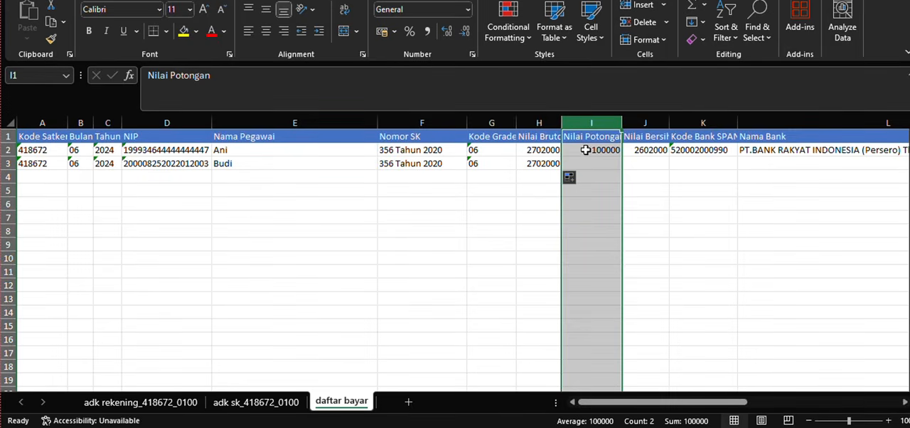
- Copy the Nilai Bersih formula, Nilai Bruto minus Nilai Potongan, from row 2 to row 3
left_click(642, 151)
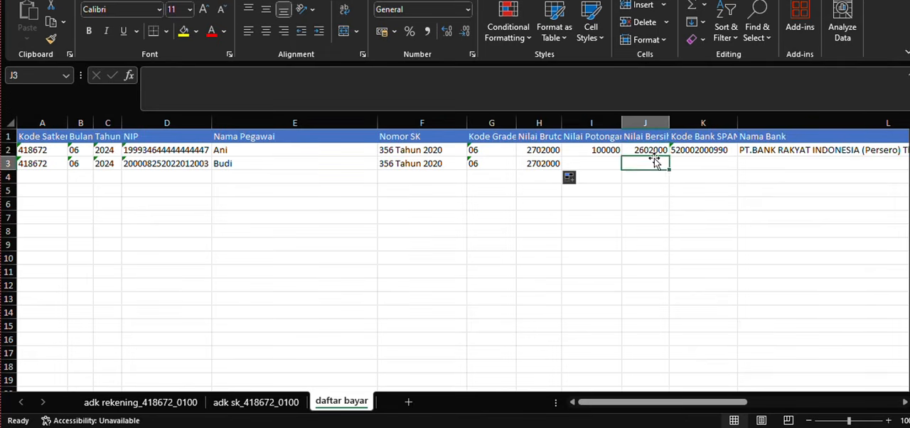
left_click_drag(671, 154, 668, 166)
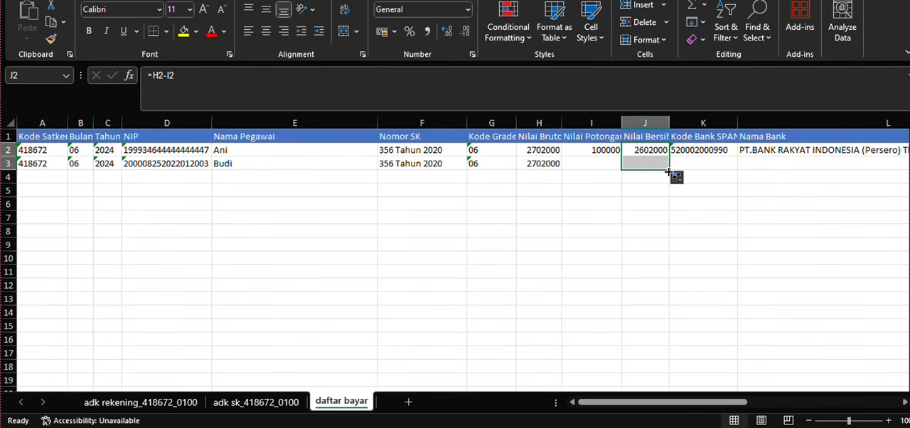
left_click(625, 189)
left_click(559, 162)
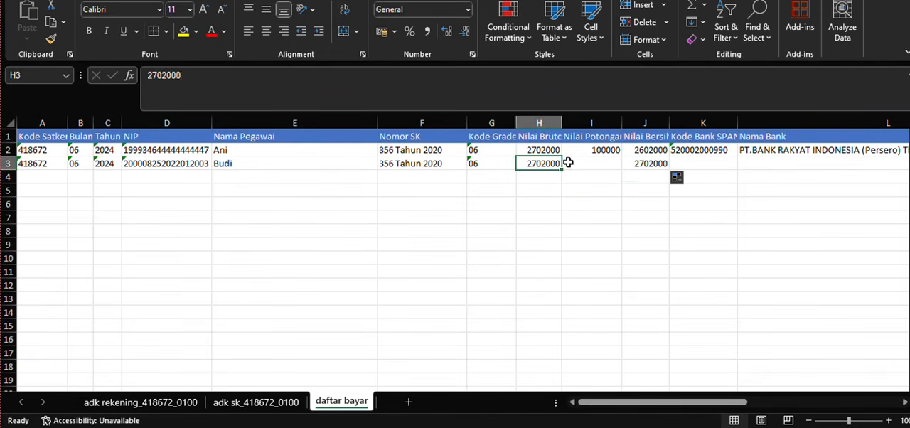
- Copy the Kode Bank SPAN value from row 2 to row 3 of daftar bayar
left_click(591, 164)
left_click(644, 164)
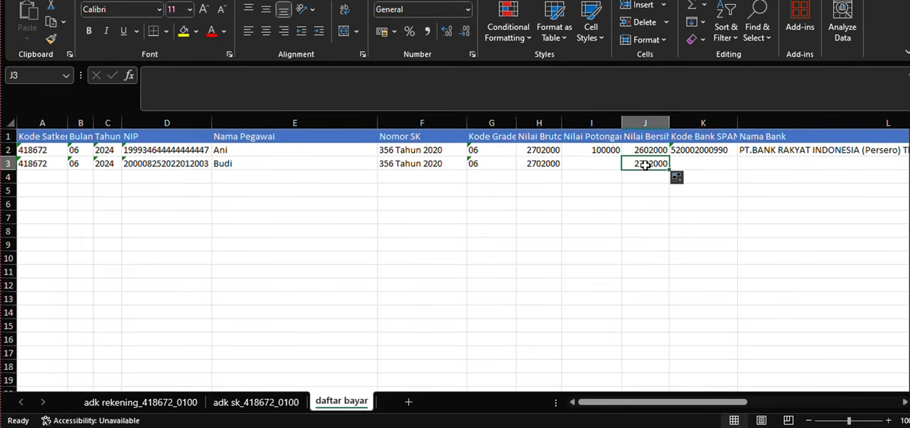
left_click(704, 151)
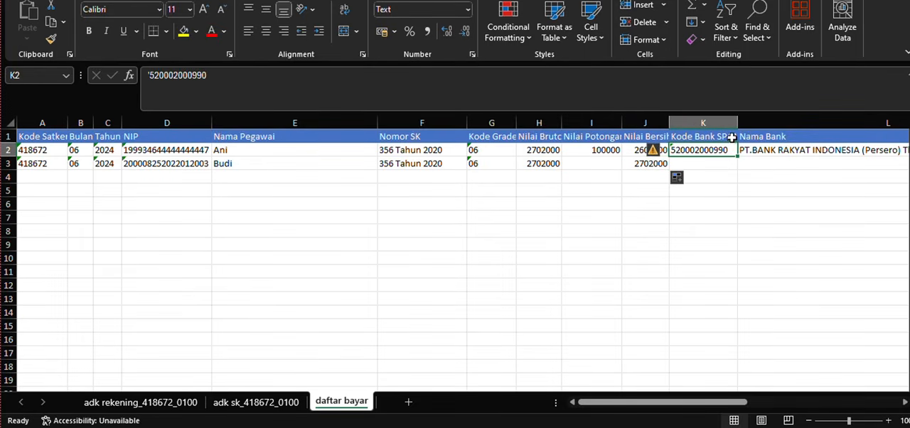
left_click_drag(739, 154, 739, 168)
left_click(745, 177)
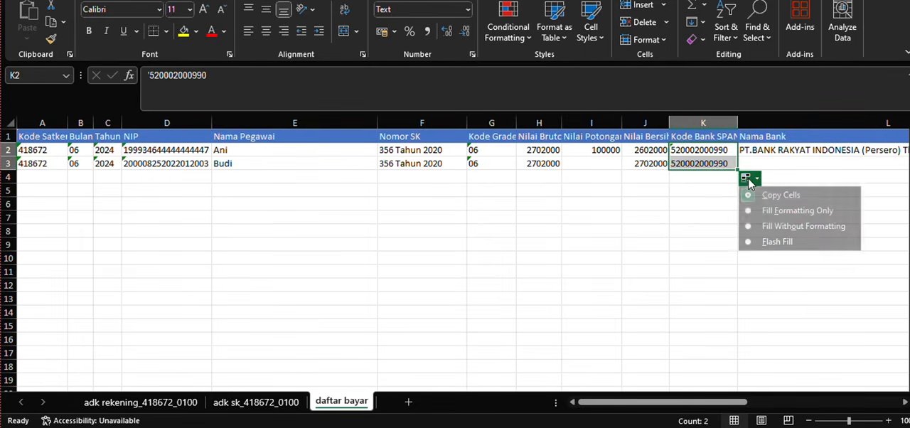
left_click(755, 189)
- Copy the Nama Bank entry from row 2 to row 3
left_click_drag(714, 403, 781, 403)
left_click(534, 151)
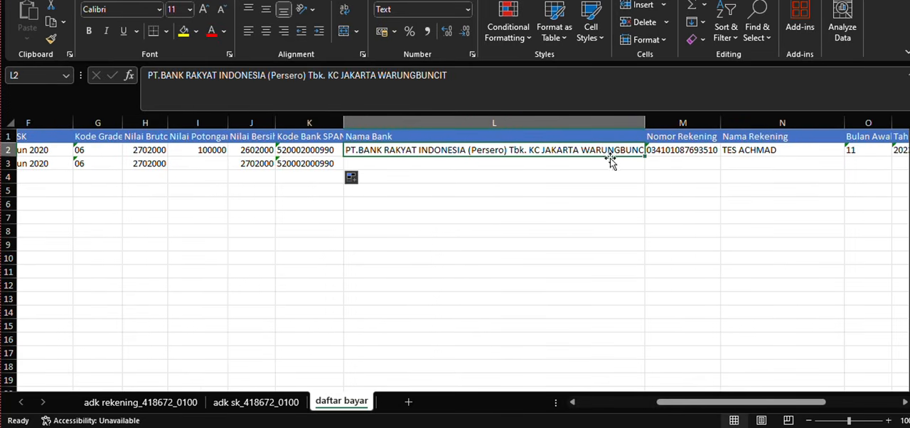
left_click_drag(645, 156, 648, 171)
left_click(656, 180)
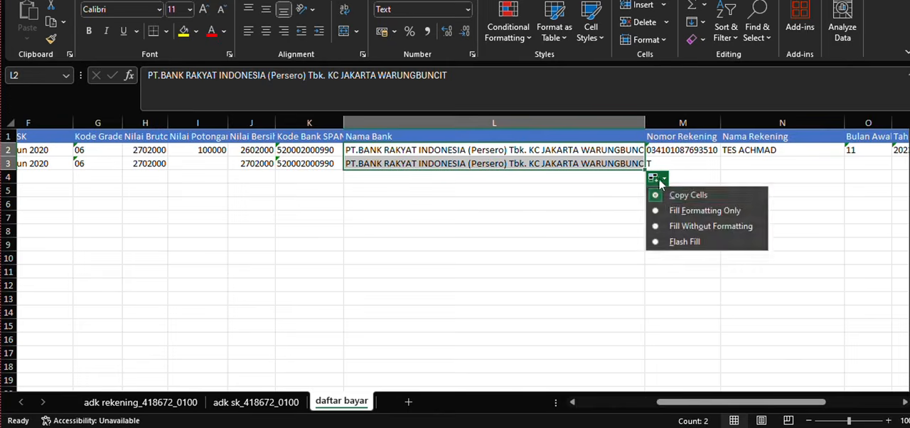
left_click(666, 192)
- Copy both employees' account numbers from adk rekening_418672_0100 and paste them as values into Nomor Rekening, rows 2 and 3, of daftar bayar
left_click(680, 152)
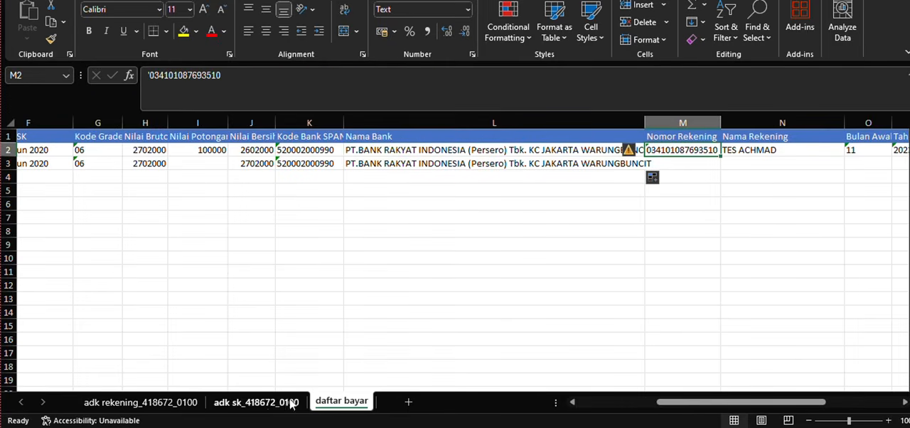
left_click(152, 404)
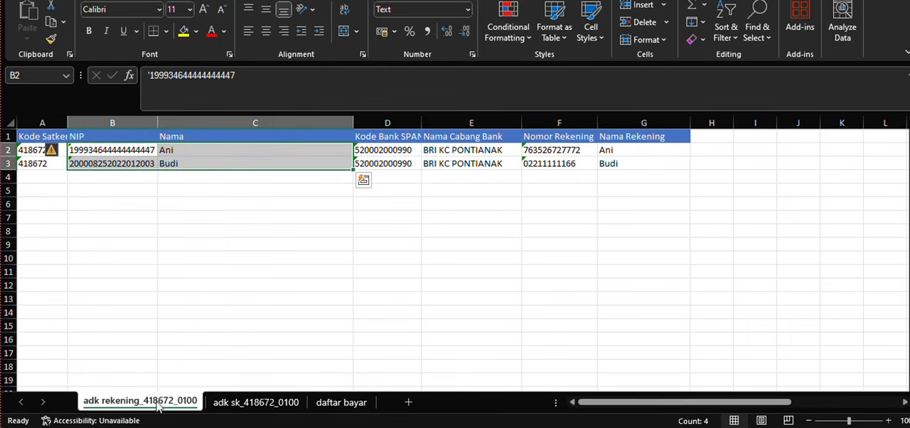
left_click_drag(548, 149, 562, 162)
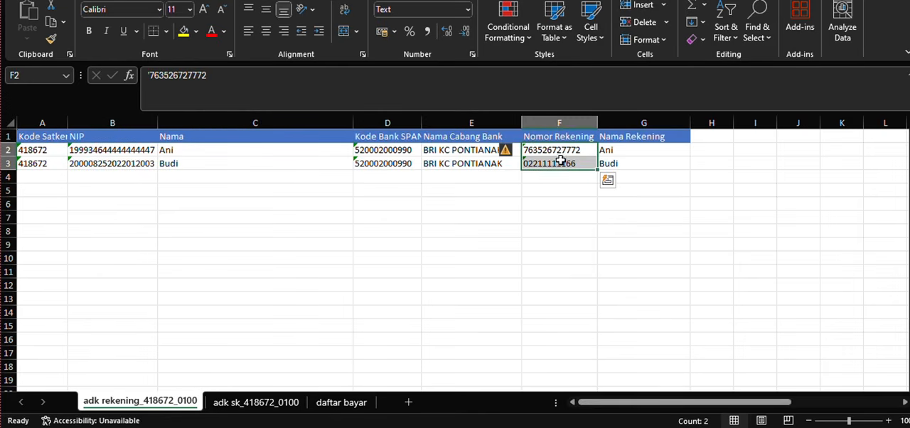
key("ctrl+c")
left_click(328, 403)
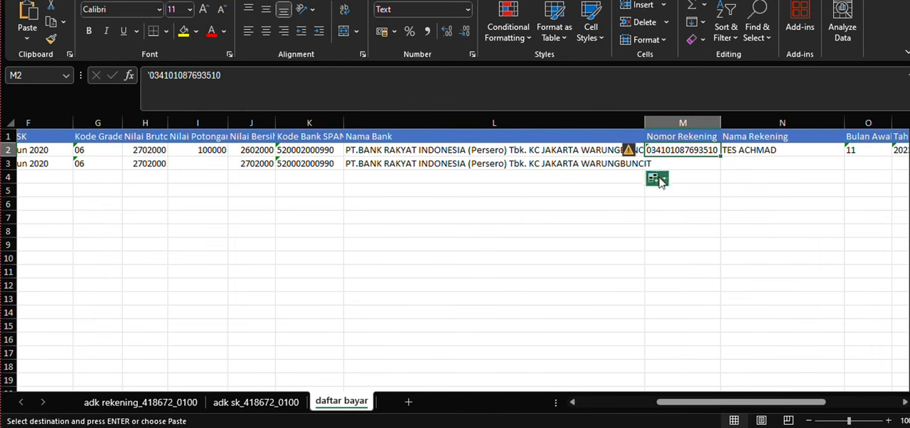
left_click(676, 160)
left_click(676, 150)
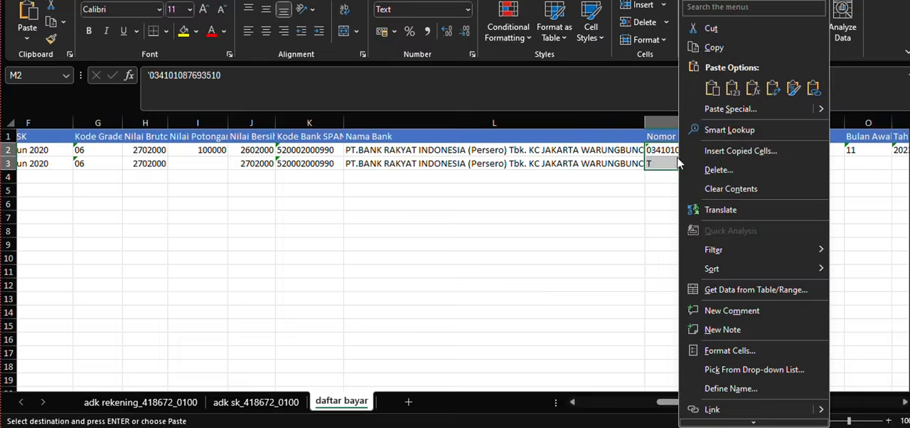
right_click(676, 150)
left_click(712, 111)
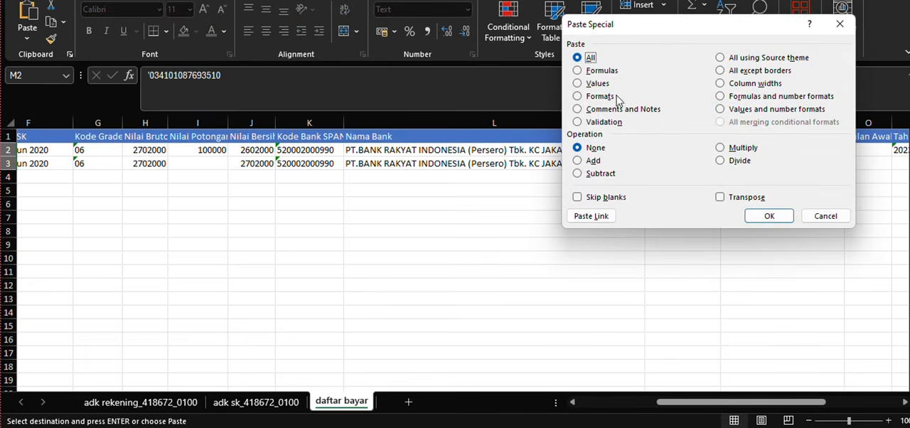
left_click(598, 84)
left_click(770, 215)
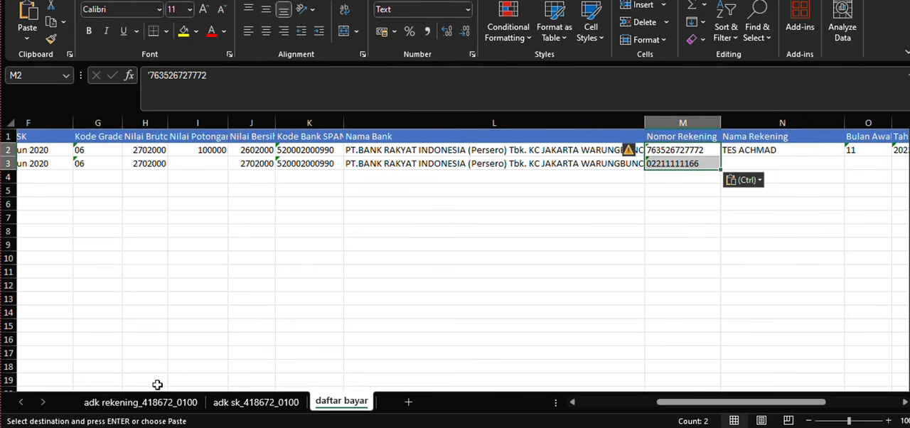
- Copy both Nama Rekening entries from adk rekening_418672_0100 into Nama Rekening, rows 2 and 3, of daftar bayar
left_click(142, 402)
left_click_drag(631, 150, 631, 160)
key("ctrl+c")
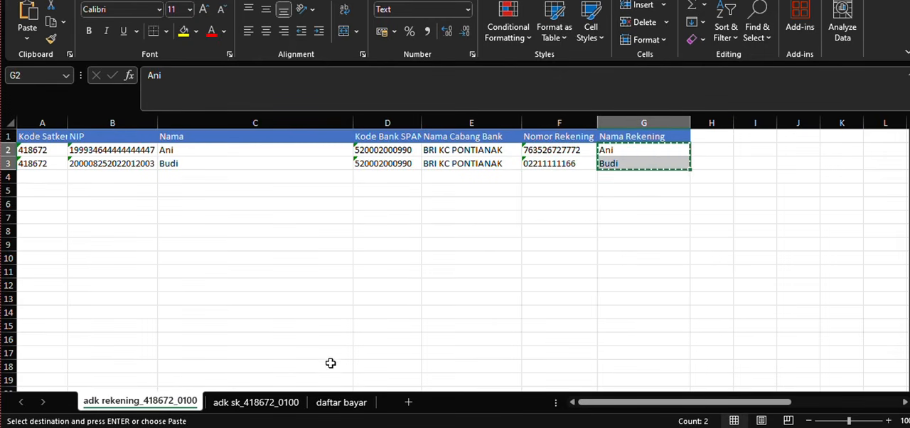
left_click(348, 402)
left_click_drag(754, 151, 757, 159)
key("ctrl+v")
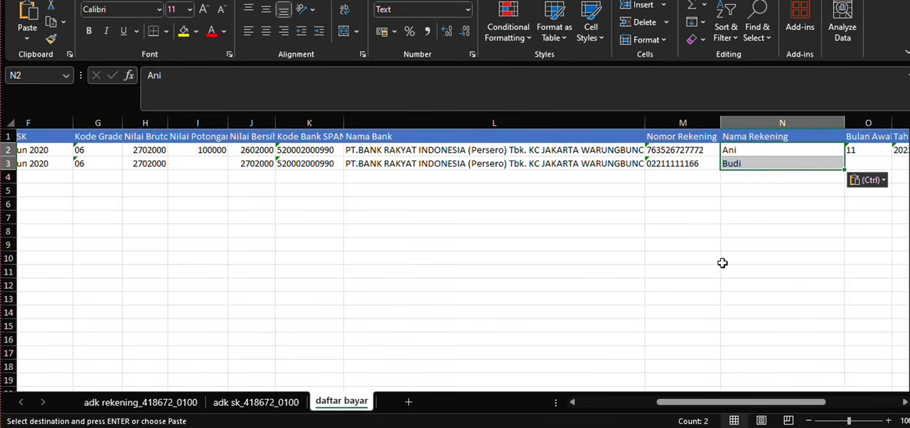
left_click_drag(728, 401, 639, 402)
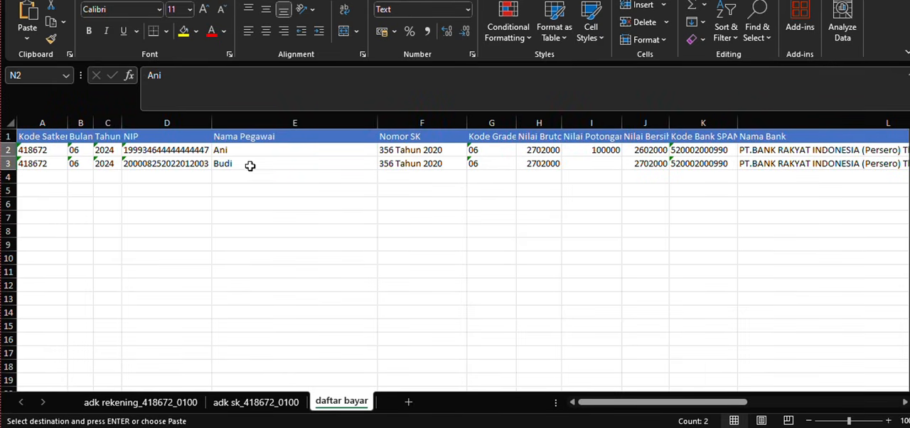
left_click_drag(629, 402, 589, 387)
left_click(534, 163)
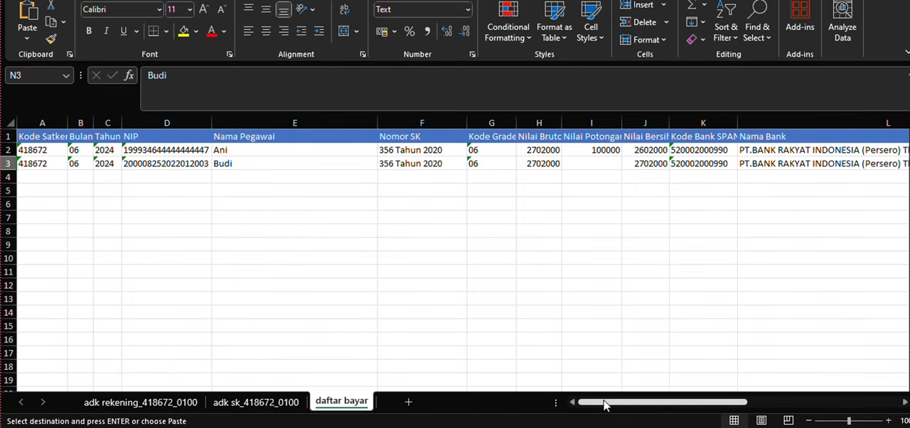
- Set Bulan Awal to 06 and Tahun Awal to 2024 in row 2, stored as text
left_click_drag(604, 404, 734, 402)
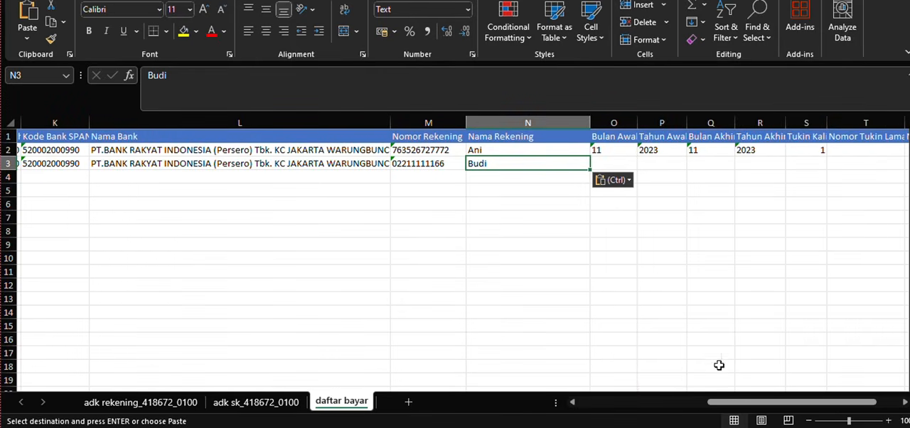
left_click(600, 147)
double_click(603, 150)
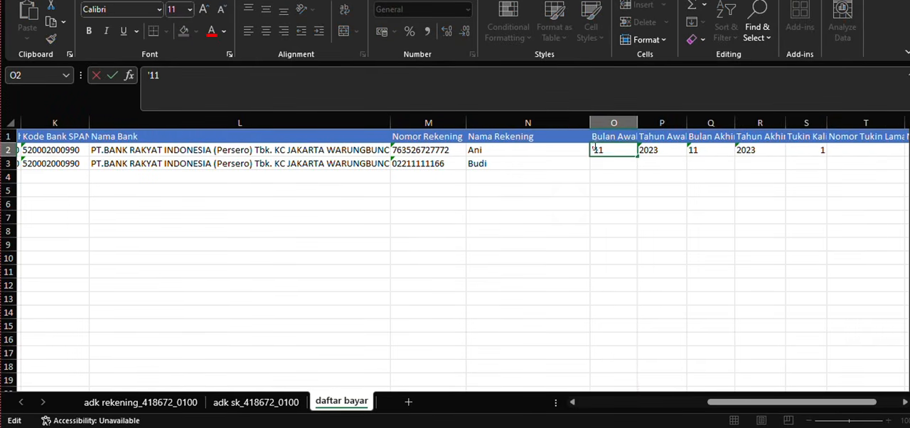
left_click_drag(594, 147, 607, 149)
type("06")
left_click(660, 149)
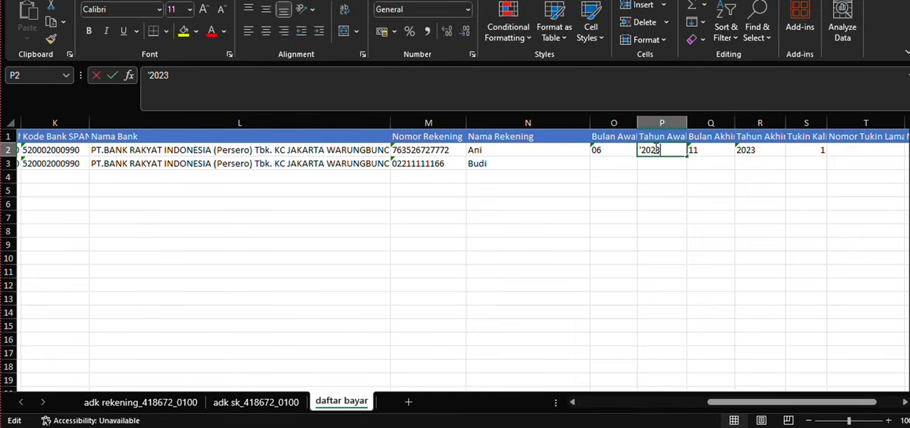
double_click(674, 156)
key("BackSpace")
type("4")
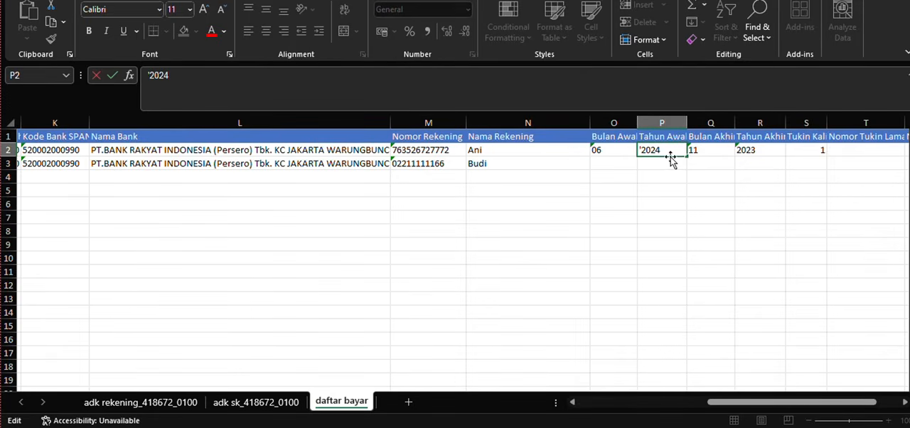
- Set Bulan Akhir to 06 and Tahun Akhir to 2024 in row 2, stored as text
left_click(700, 150)
double_click(705, 150)
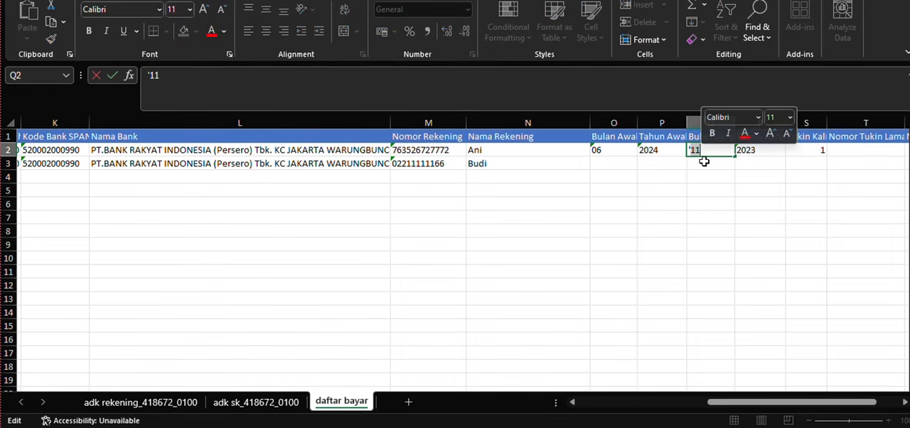
key("BackSpace")
key("BackSpace")
type("06")
double_click(761, 149)
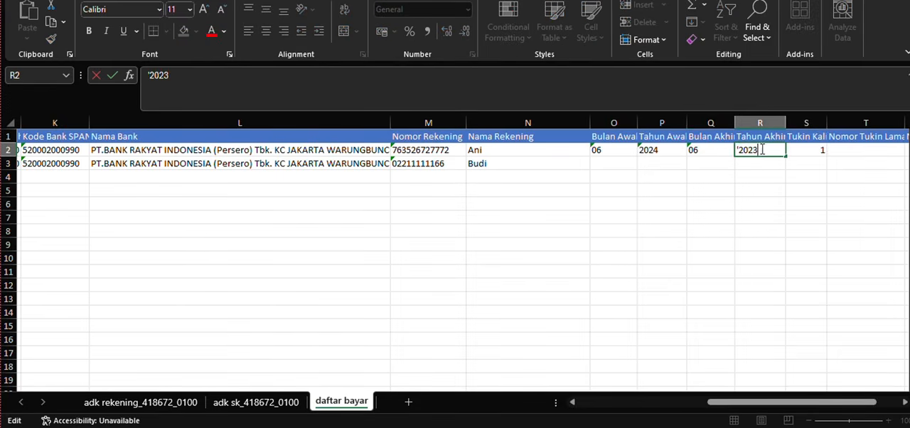
key("BackSpace")
type("4")
- Copy the start and end month and year cells from row 2 to row 3 without incrementing them
left_click(682, 177)
left_click_drag(635, 151, 794, 169)
left_click(794, 178)
left_click(796, 180)
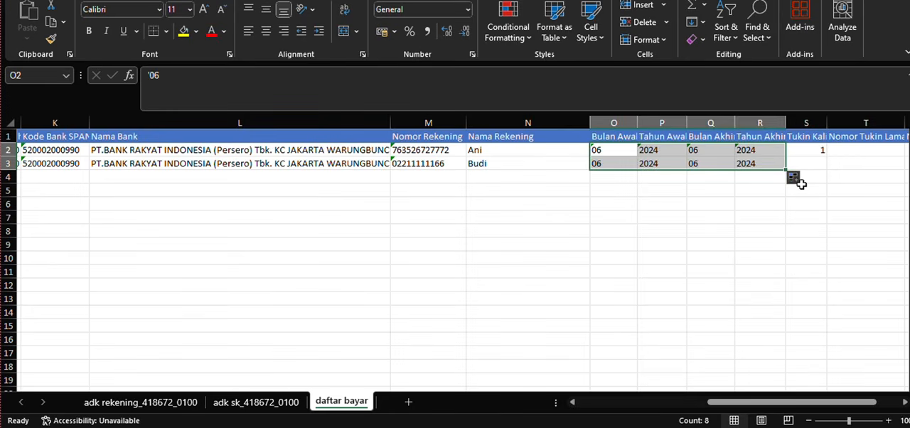
- Enter 1 as the Tukin Kali value in row 3
double_click(809, 148)
double_click(814, 164)
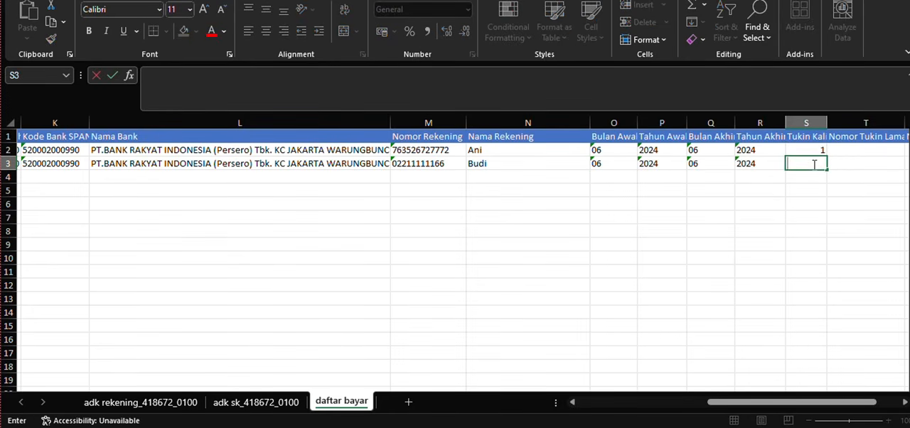
type("1")
key("Return")
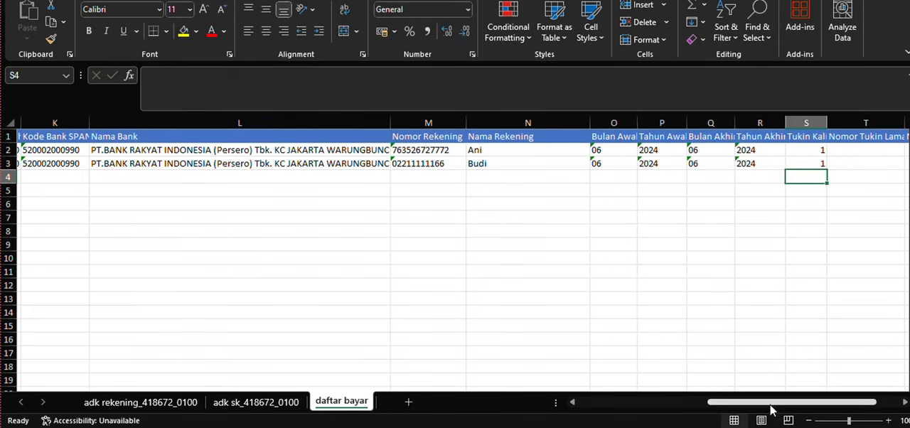
- Examine the Nomor Tukin Lama and Nomor Tukin Baru columns for both employees without entering anything
left_click_drag(771, 403, 826, 386)
left_click(758, 150)
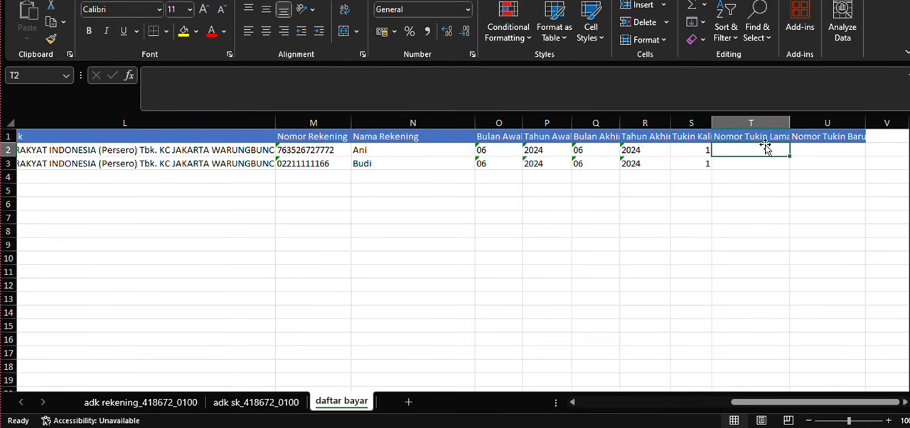
left_click(812, 151)
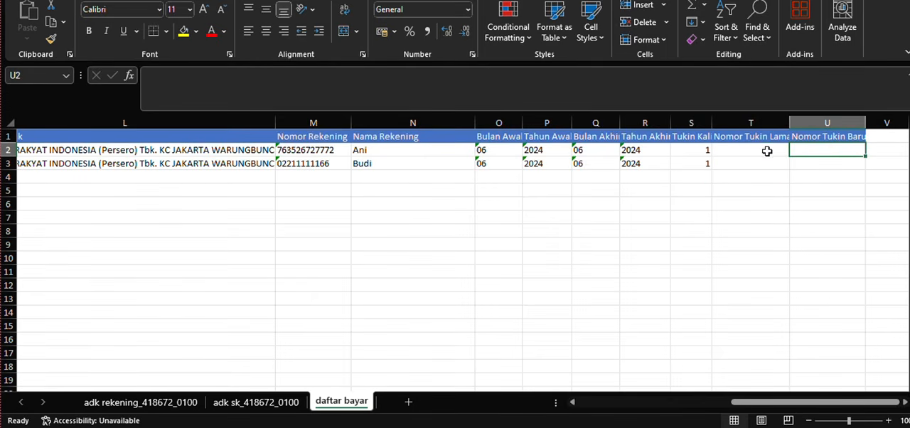
left_click(767, 151)
left_click(767, 165)
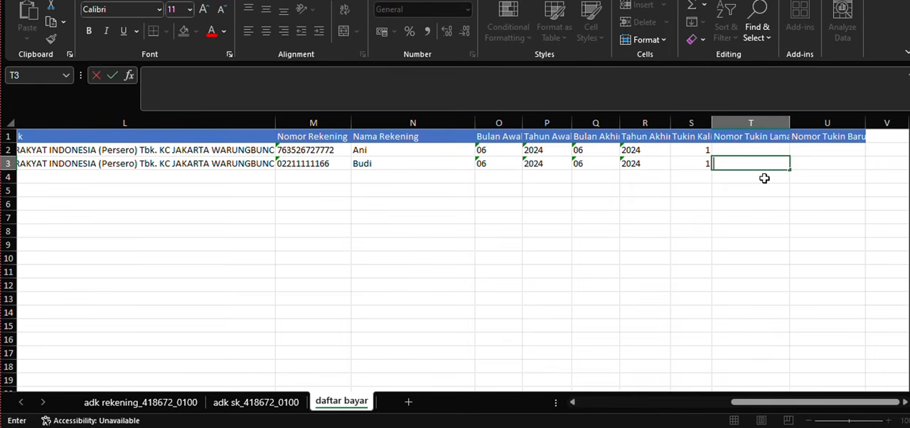
left_click(764, 179)
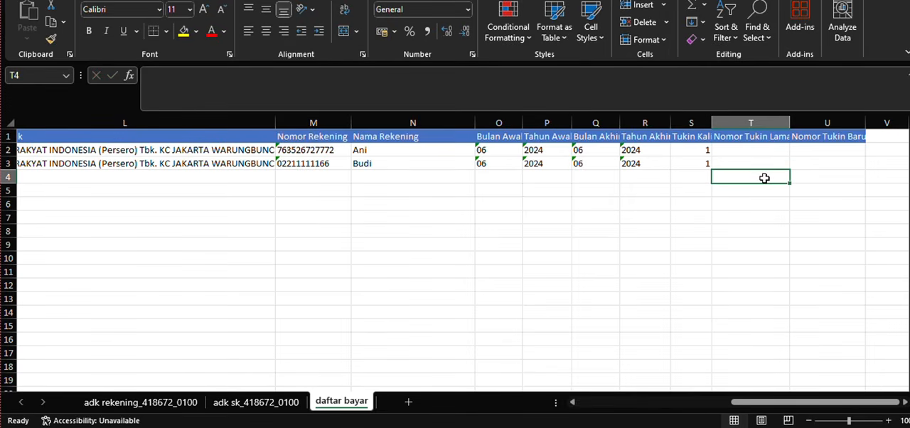
left_click_drag(753, 403, 586, 403)
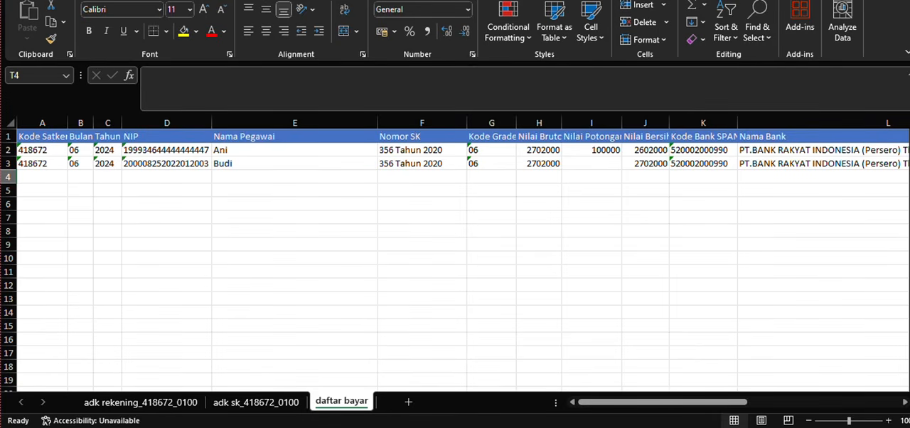
- Save the active daftar bayar sheet in Downloads as tab-delimited text named adk dapem_418672_0100
left_click(17, 0)
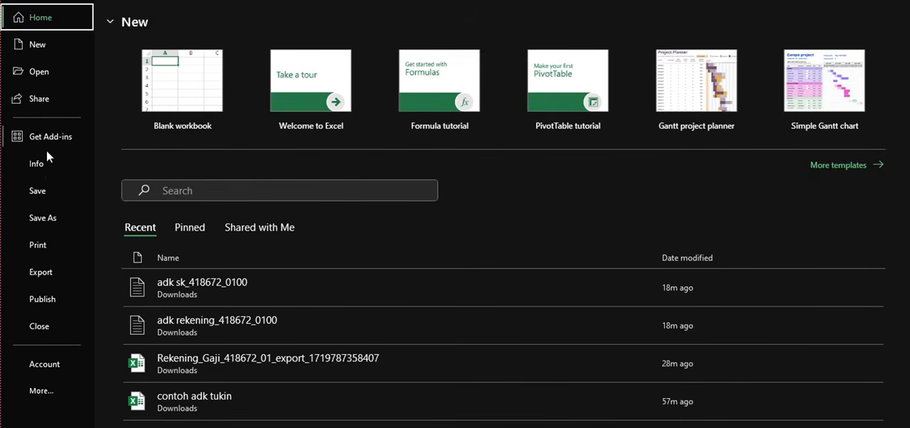
left_click(53, 227)
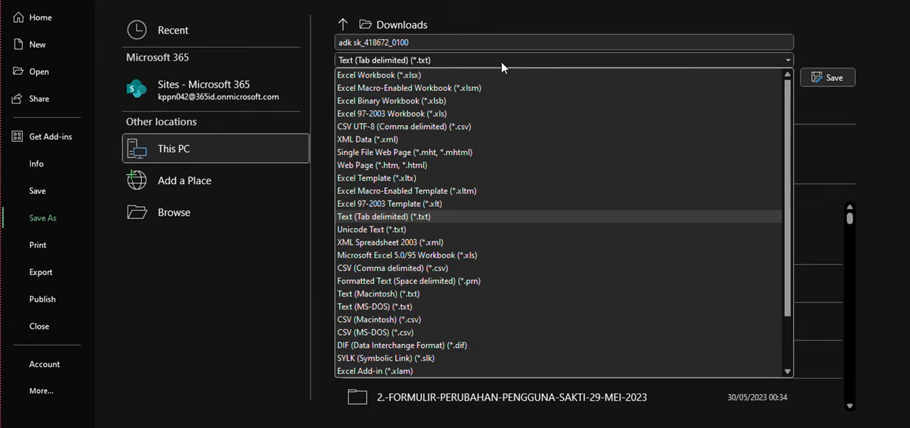
left_click(454, 220)
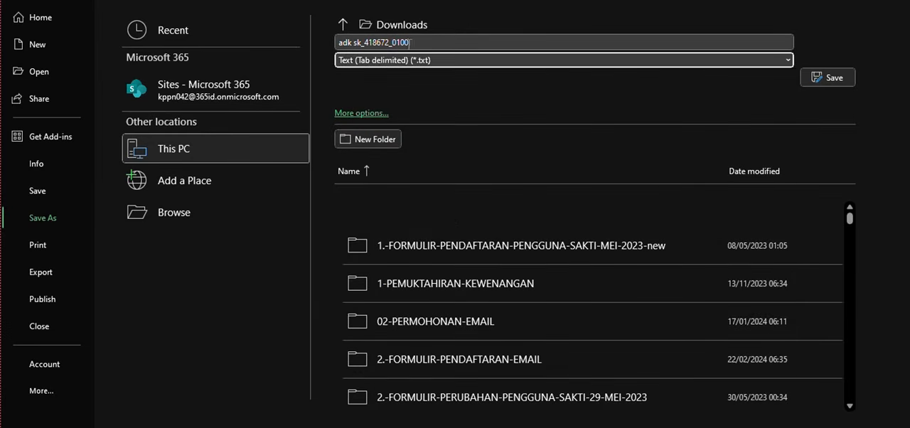
left_click(402, 43)
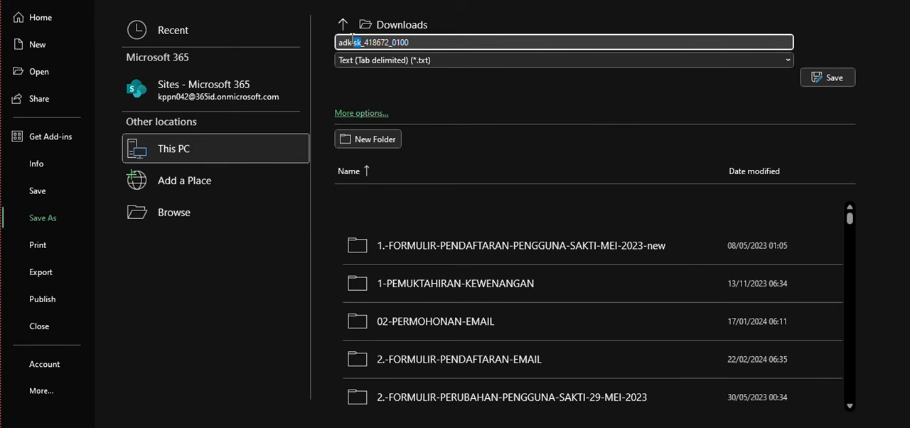
type("dapem")
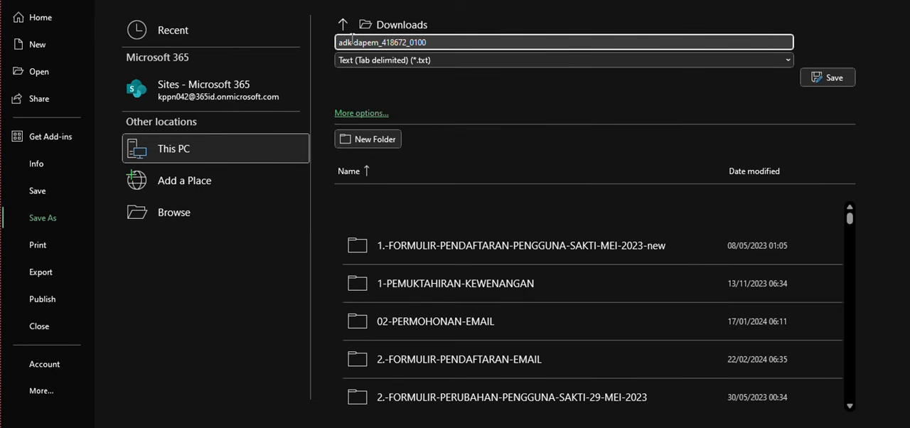
left_click(828, 78)
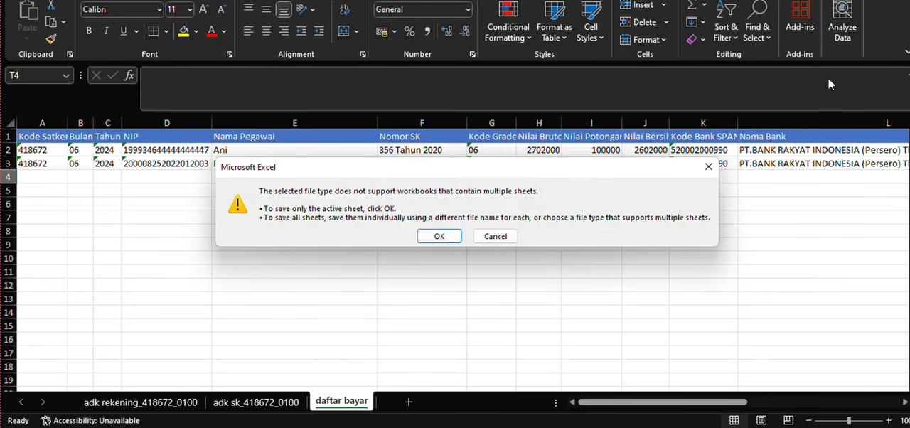
left_click(434, 237)
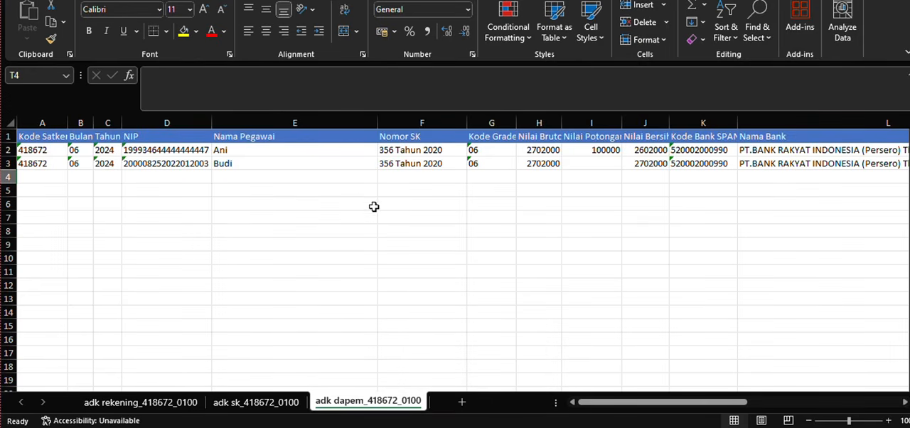
- Open adk dapem_418672_0100 from the Downloads folder in Notepad and turn off word wrap
mouse_move(483, 427)
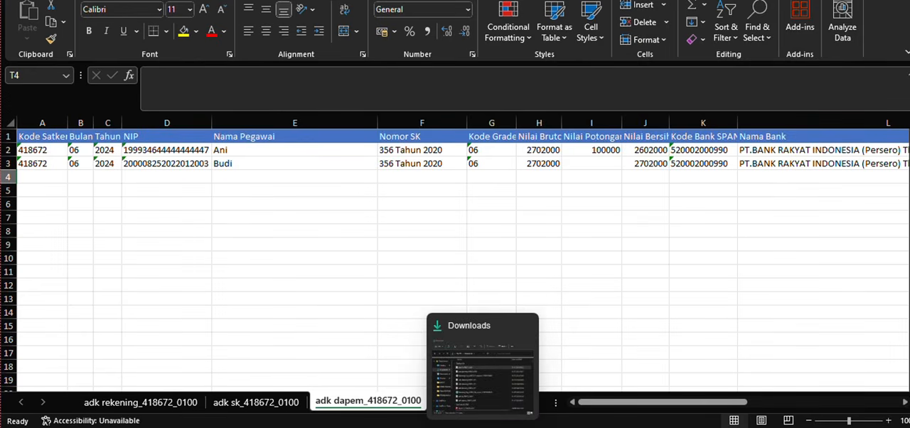
left_click(482, 364)
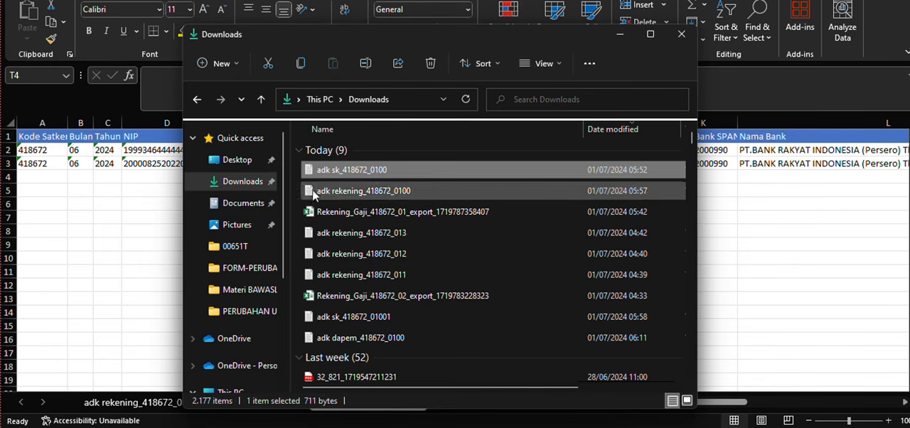
left_click(247, 182)
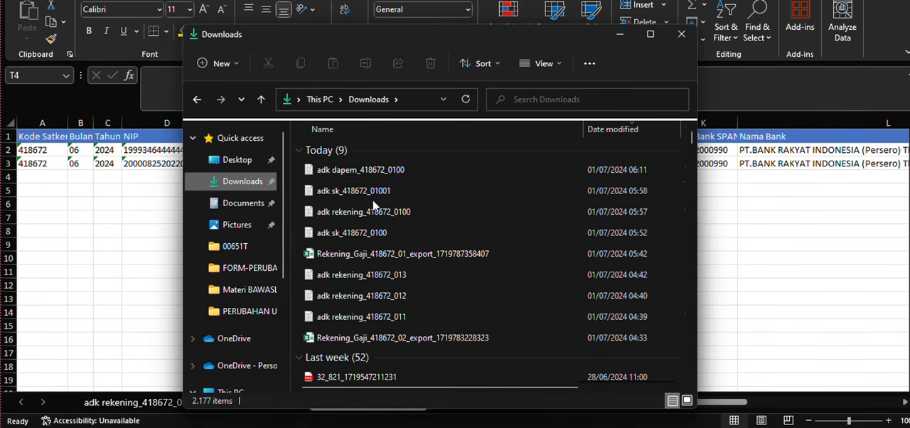
left_click(375, 178)
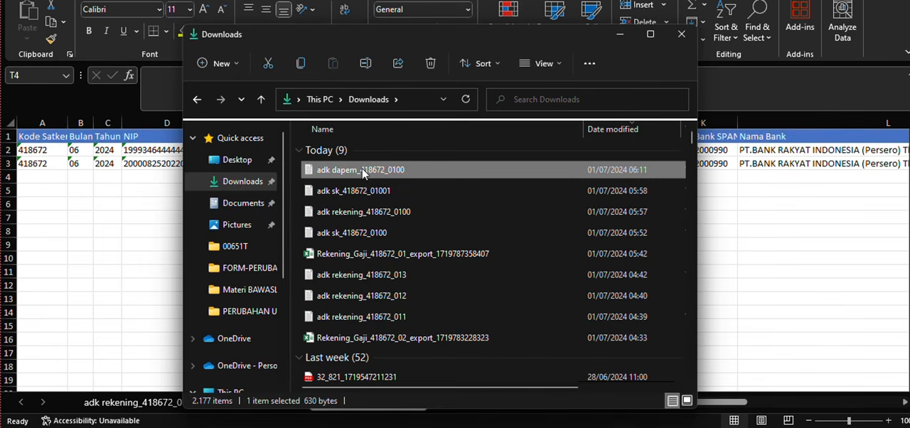
right_click(359, 172)
mouse_move(434, 237)
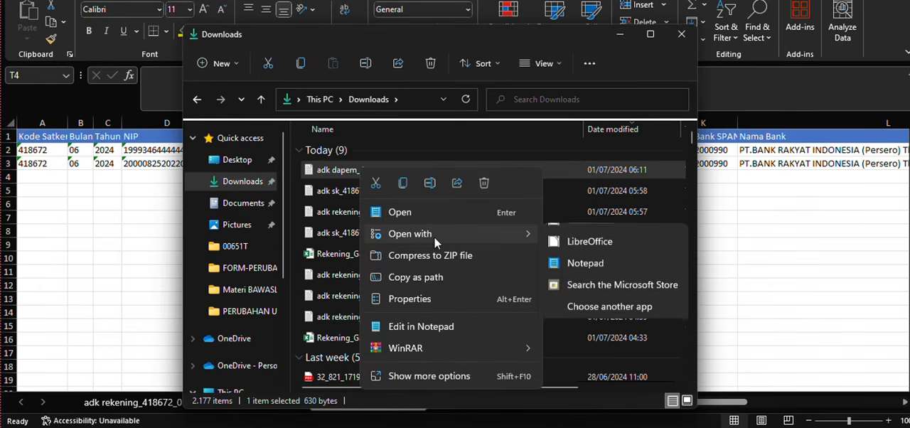
left_click(587, 279)
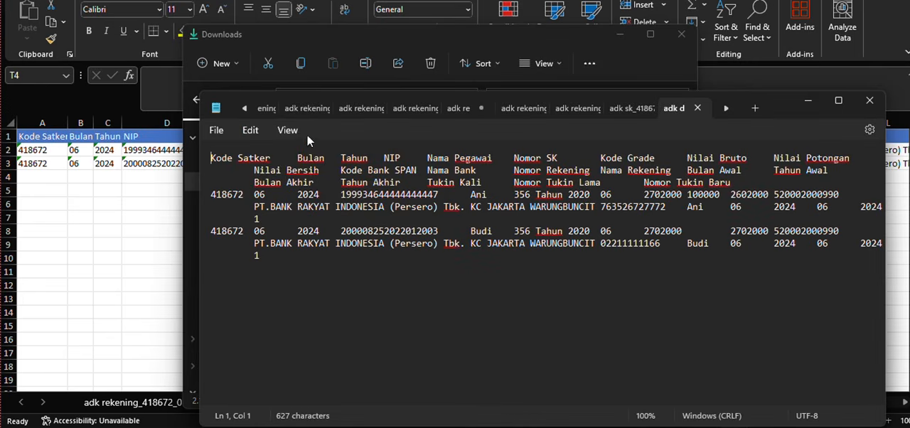
left_click(289, 131)
left_click(310, 196)
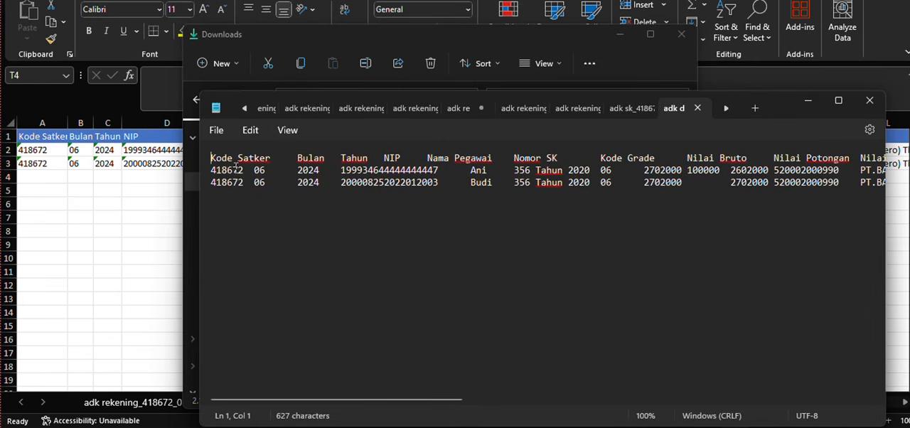
- Delete the column header line and the empty line after the last employee record
left_click(215, 171)
left_click_drag(212, 175, 202, 158)
key("Delete")
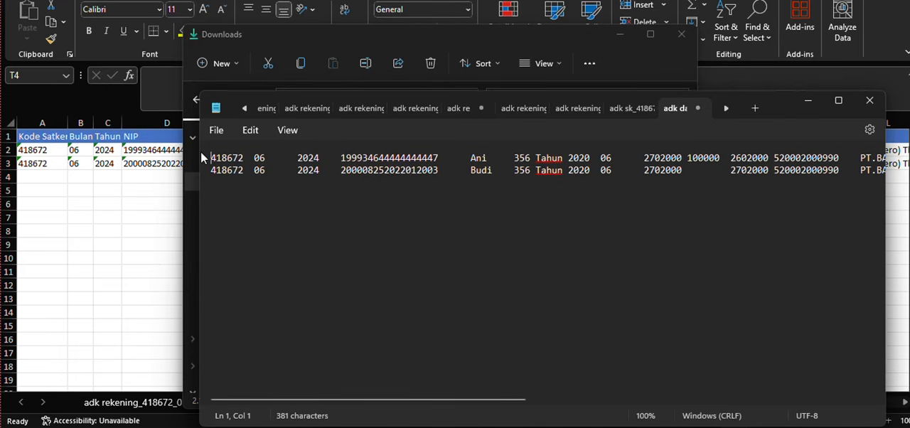
left_click(220, 182)
key("BackSpace")
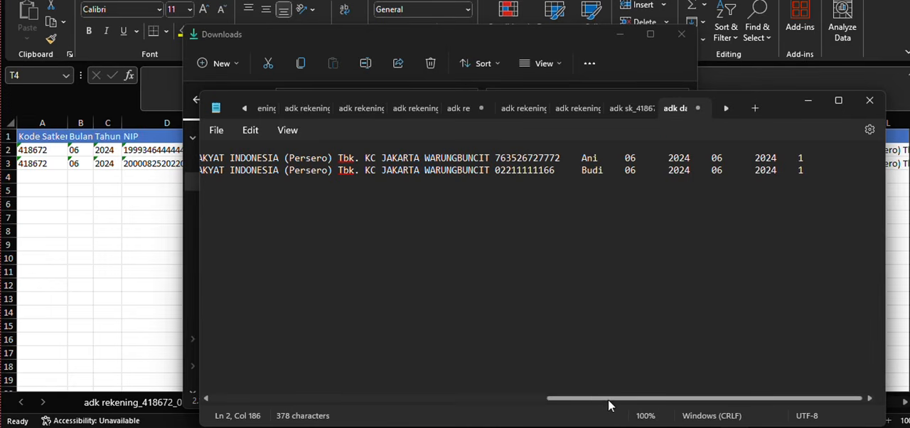
left_click_drag(609, 401, 209, 356)
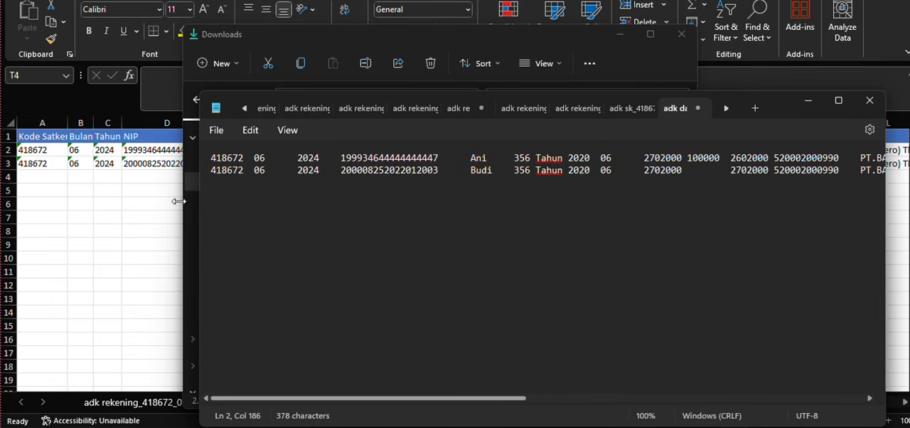
- Save the cleaned text file in Downloads as adk dapem_418672_01001
left_click(215, 130)
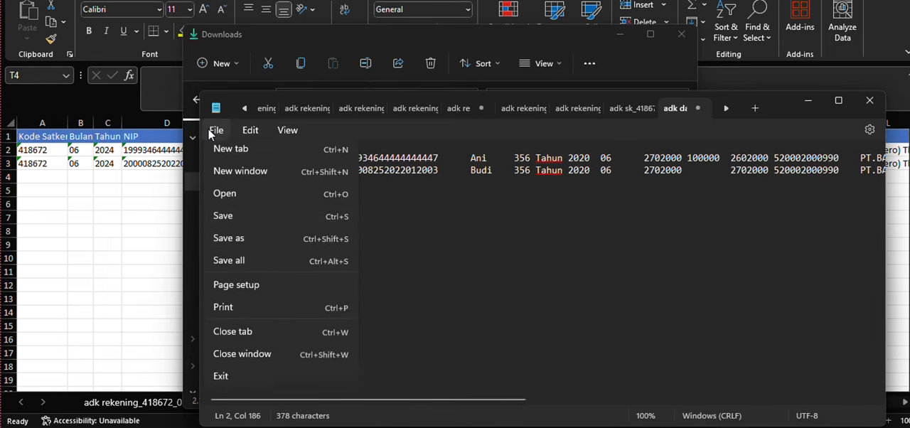
left_click(246, 223)
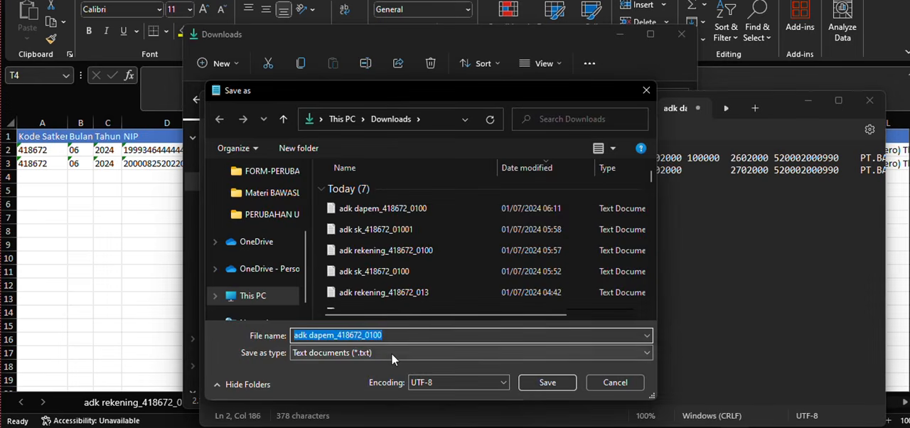
left_click(383, 334)
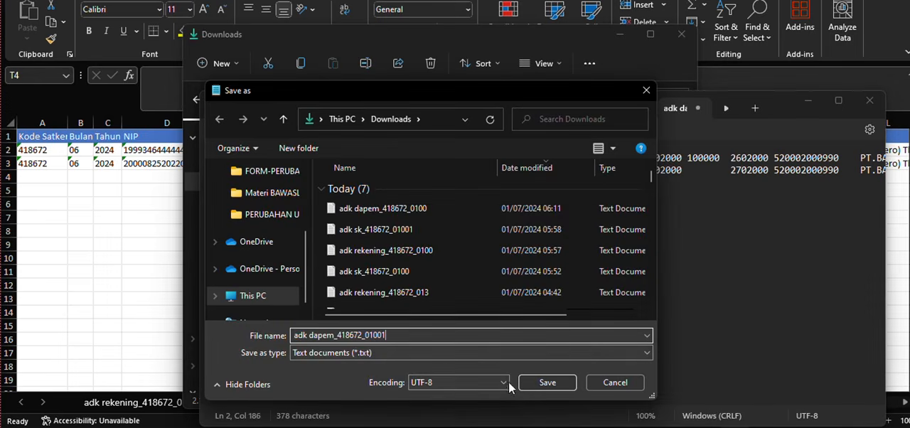
left_click(552, 384)
left_click(106, 177)
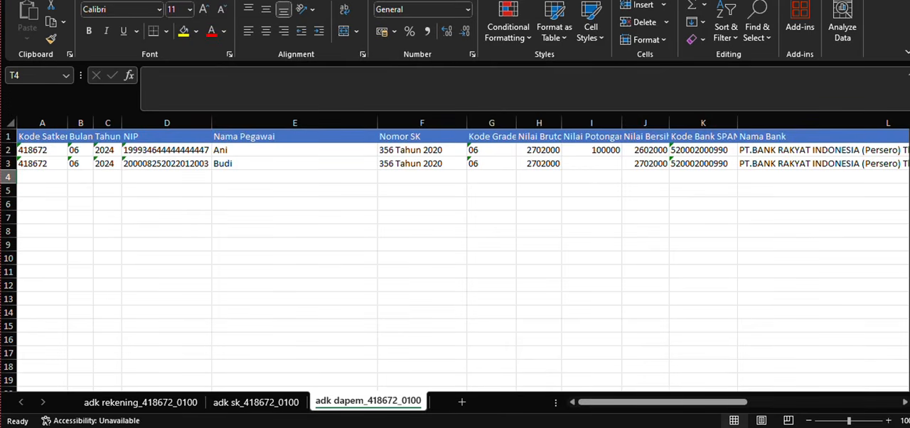
- Switch to Gaji and upload adk dapem_418672_01001 as the daftar for the June 2024 Tukin Susulan payment
key("alt+Tab")
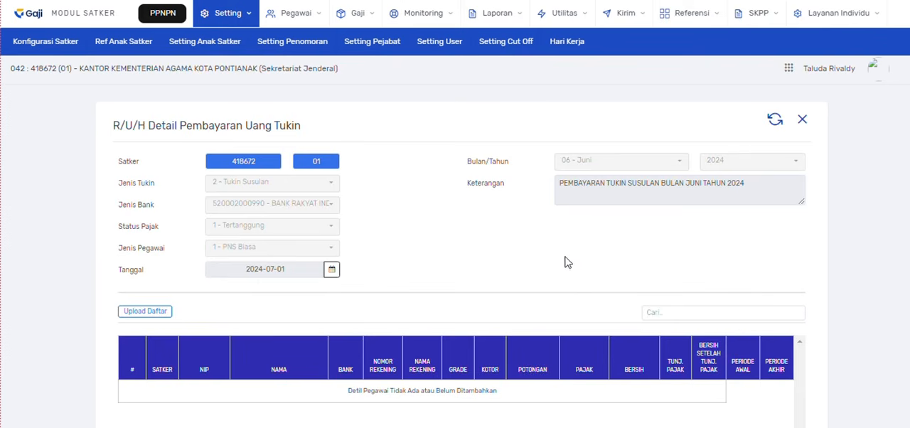
left_click(139, 317)
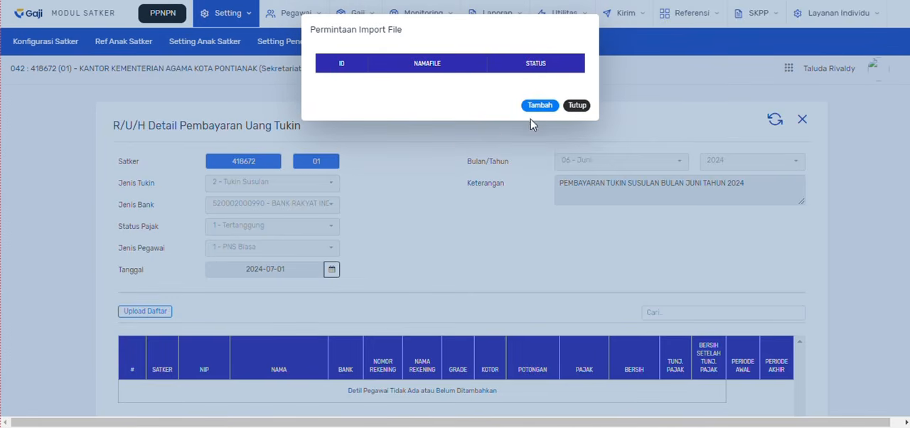
left_click(541, 107)
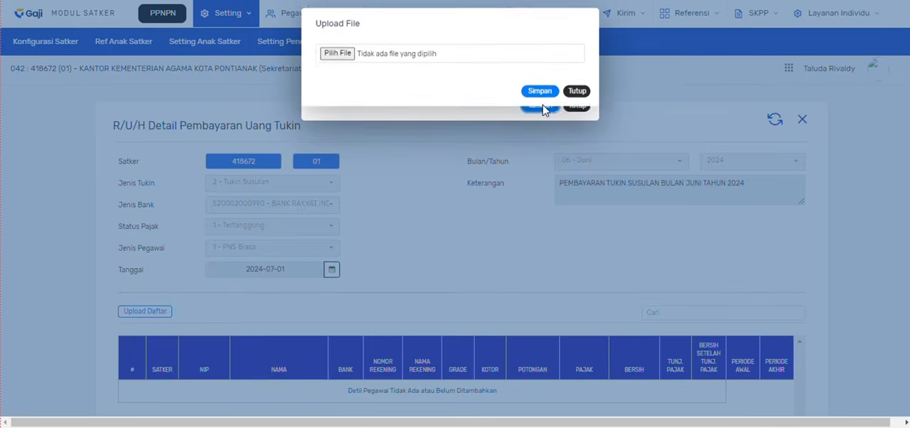
left_click(344, 61)
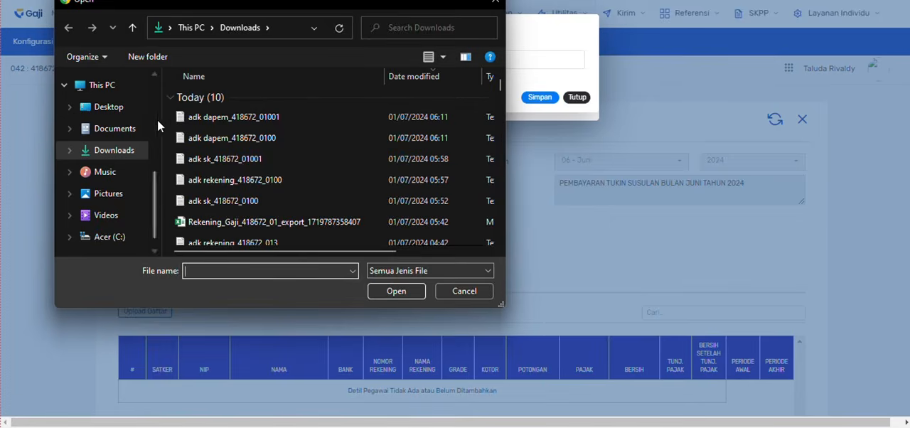
double_click(231, 121)
left_click(541, 100)
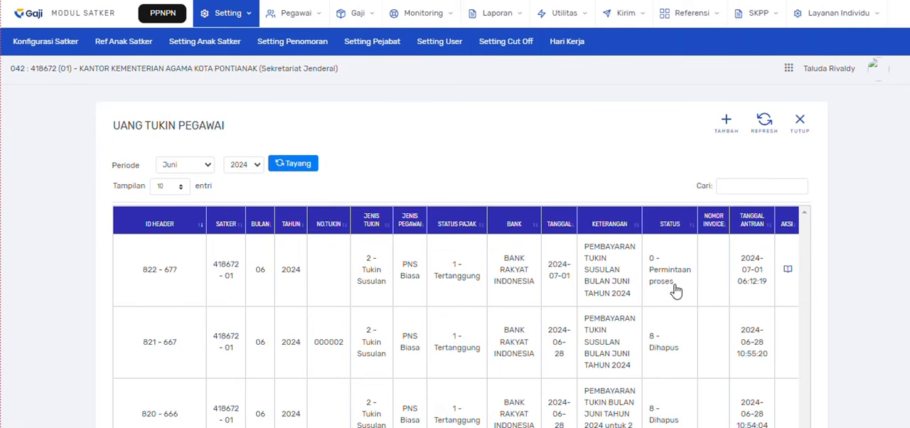
- Refresh the Uang Tukin Pegawai list and check the processing status of the new Tukin Susulan entry
left_click(764, 128)
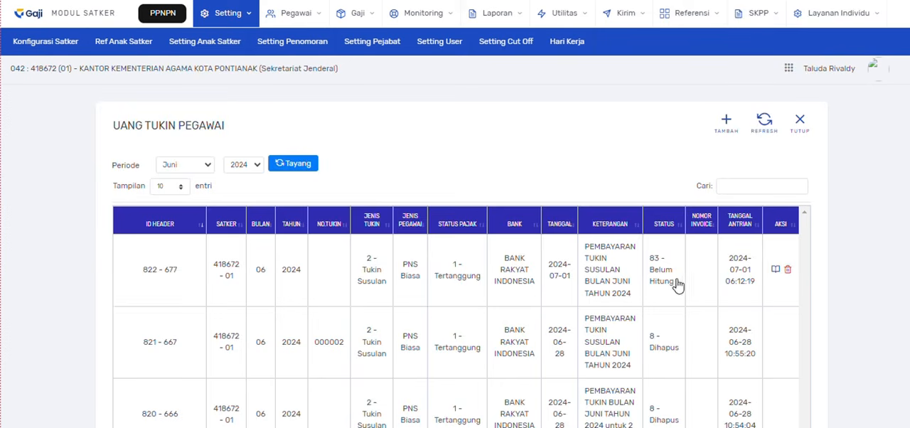
left_click_drag(674, 287, 650, 266)
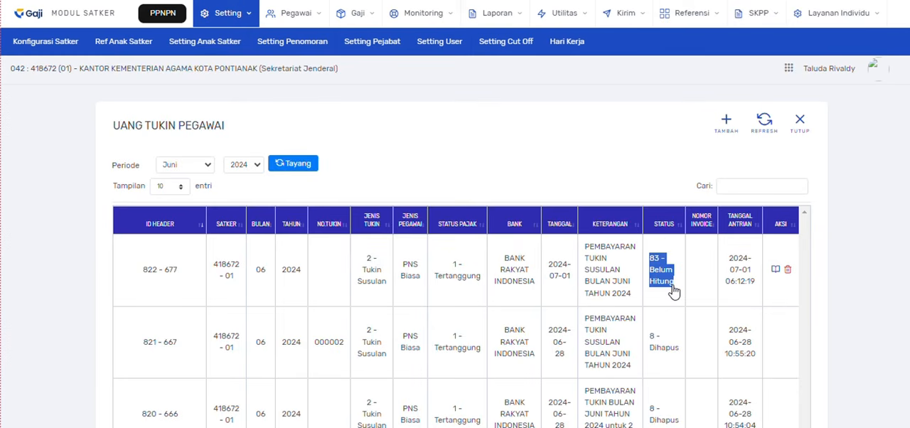
left_click(673, 289)
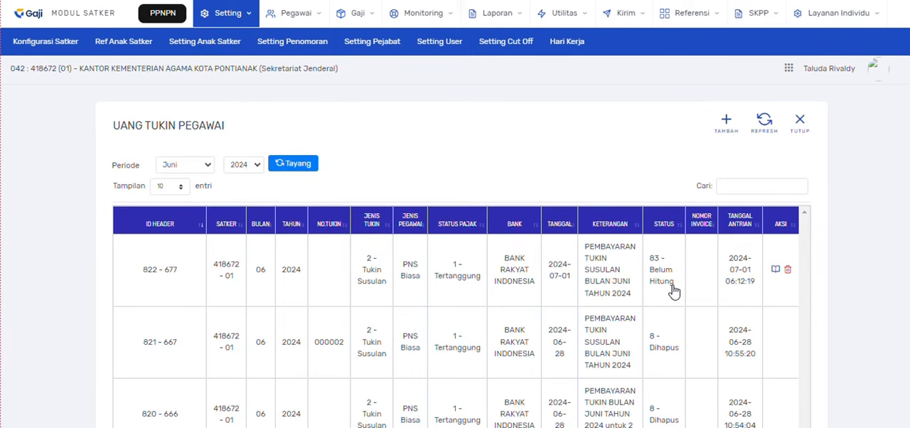
- Open the new Tukin Susulan entry's details, review both employee rows and run Hitung Daftar
left_click(775, 271)
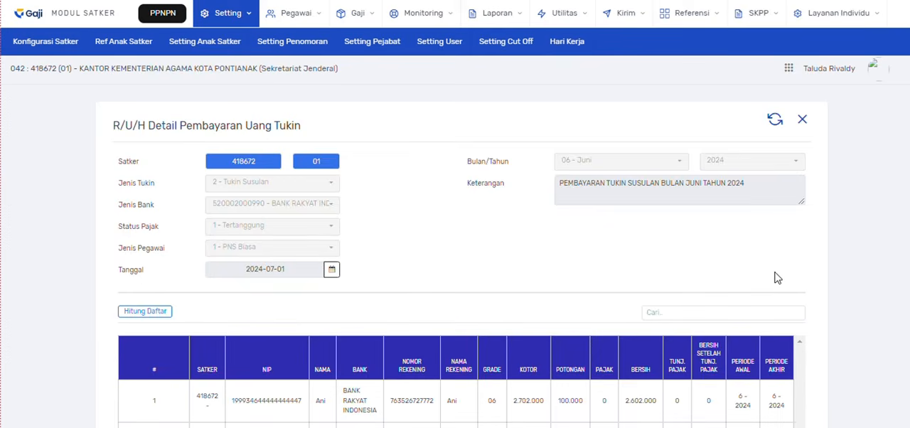
scroll(487, 257, "down", 3)
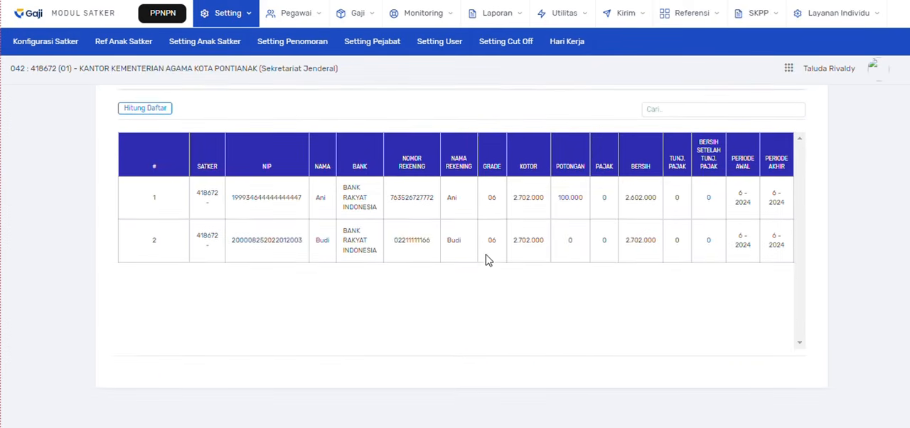
scroll(488, 258, "up", 1)
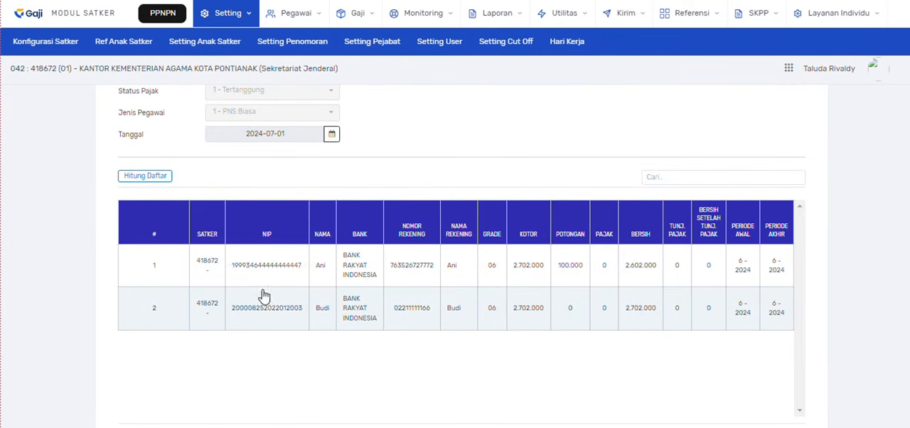
scroll(646, 305, "up", 1)
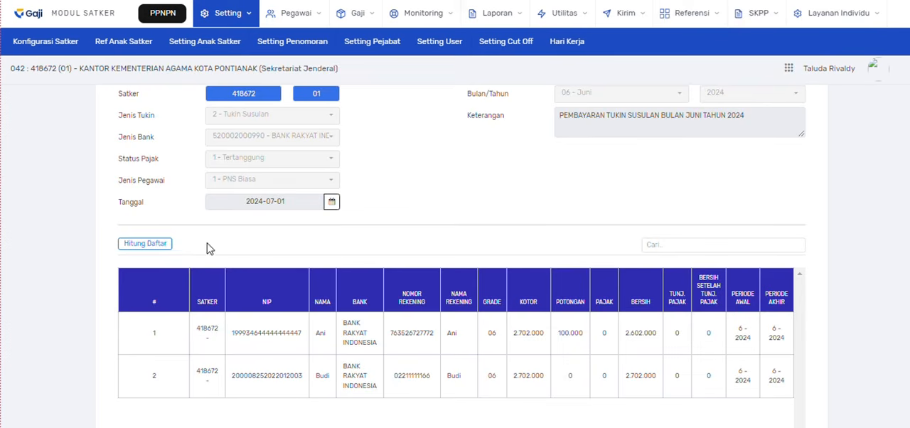
scroll(607, 318, "up", 1)
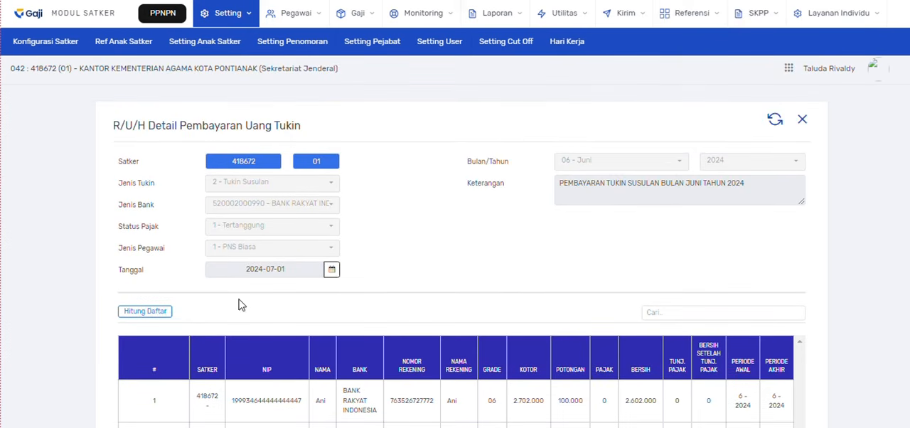
left_click(143, 313)
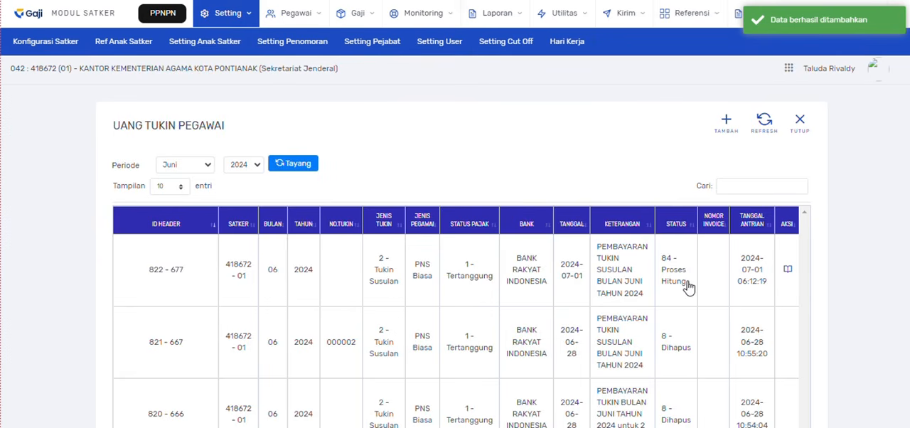
- Refresh the Uang Tukin Pegawai list and check the calculation status of the new June 2024 Tukin Susulan entry
left_click_drag(686, 283, 661, 257)
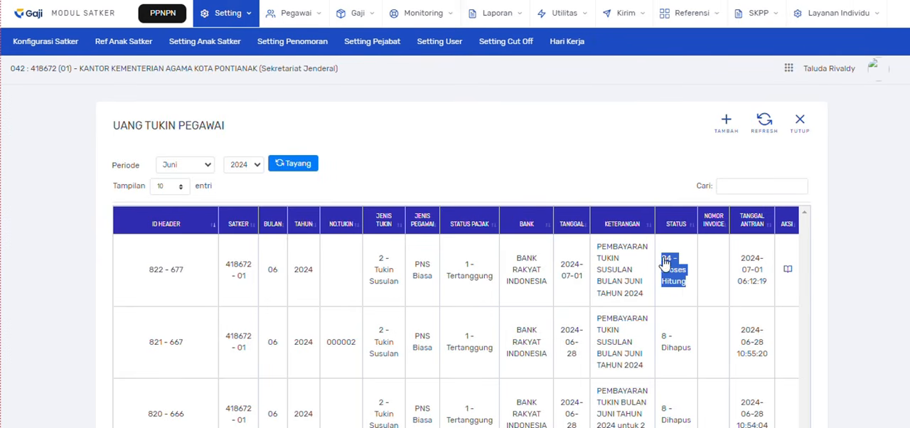
left_click(765, 125)
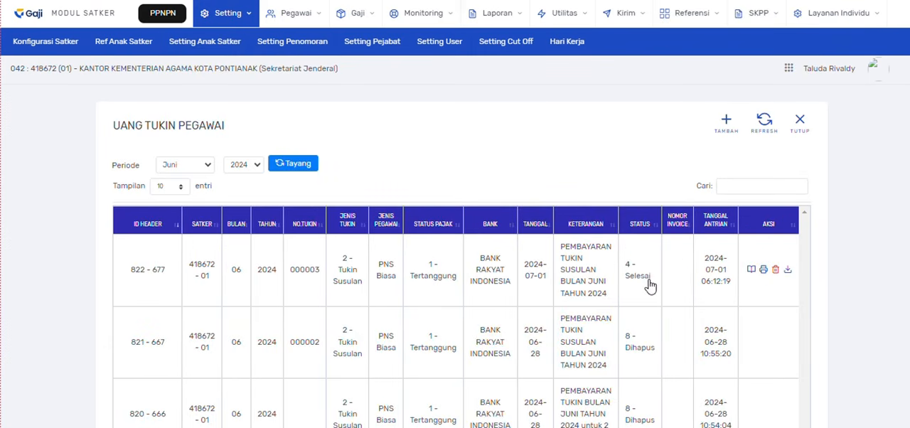
left_click_drag(654, 282, 629, 266)
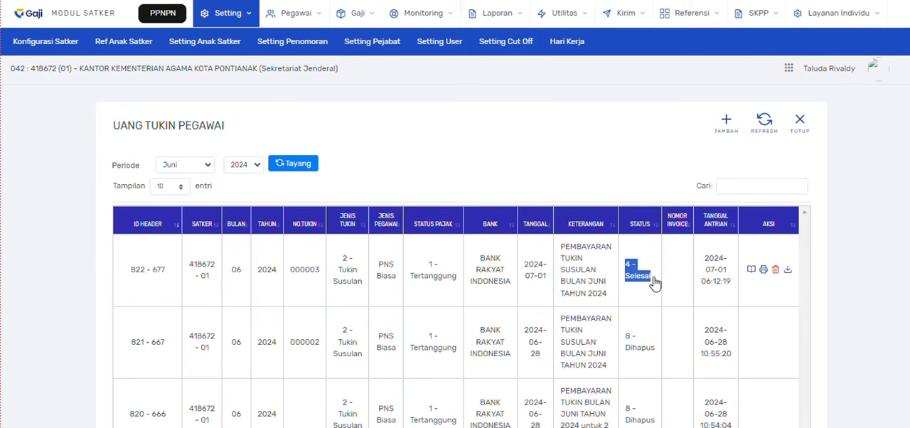
left_click(643, 286)
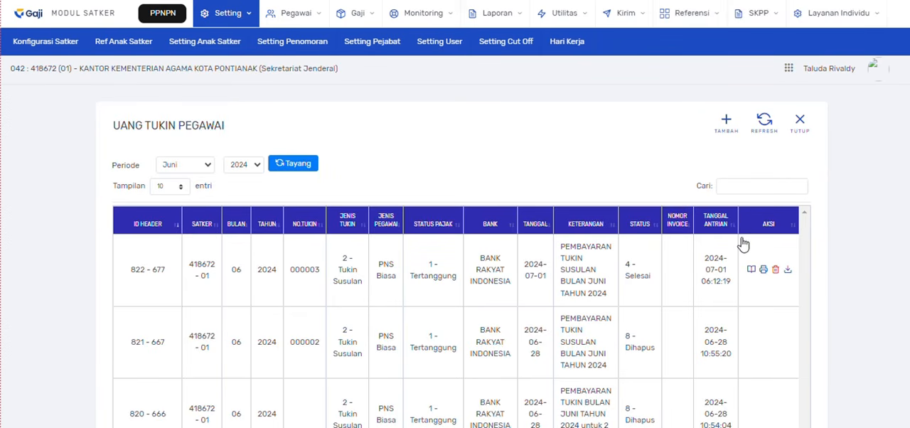
- Open the new Tukin Susulan entry's details, approve it as PPABP and refresh the Uang Tukin Pegawai list
left_click(753, 276)
scroll(562, 299, "down", 1)
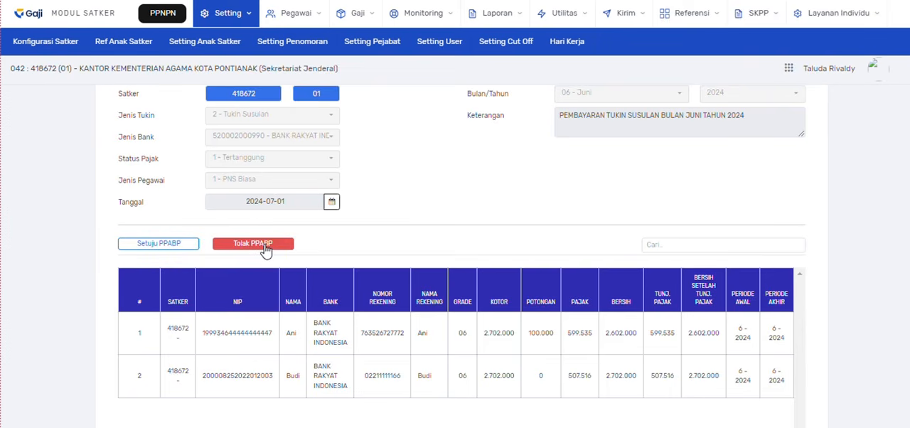
left_click(165, 251)
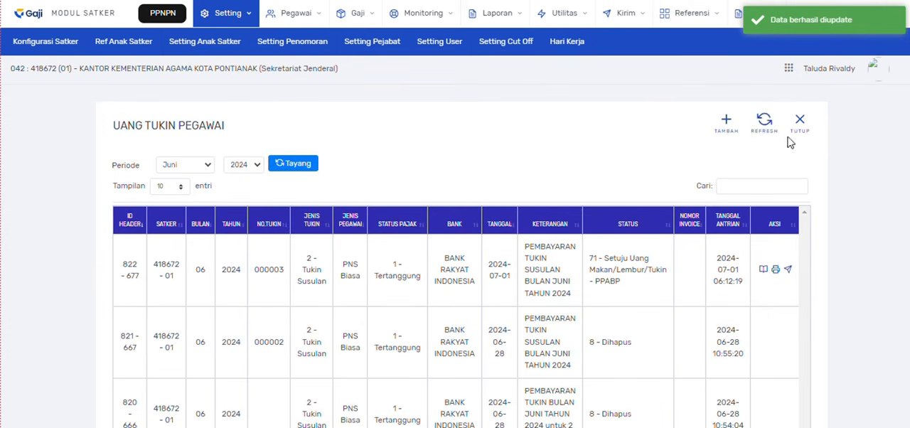
left_click(764, 122)
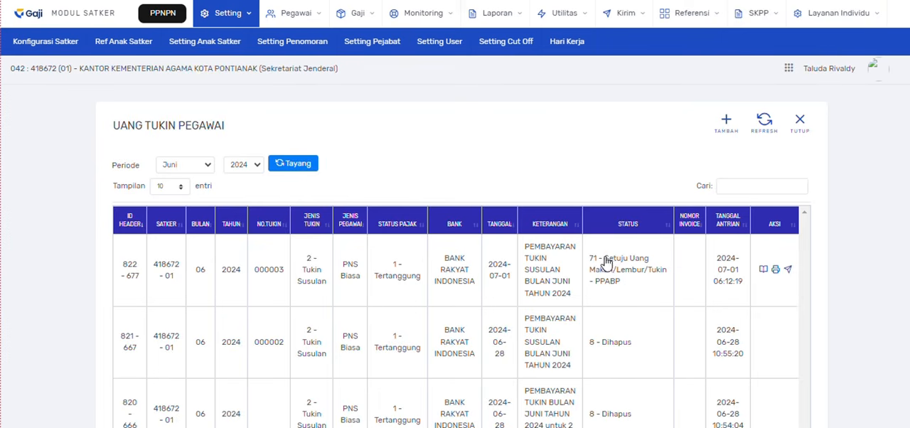
- Check the Tukin Susulan entry's PPABP approval status and send the entry to the Bendahara
left_click_drag(605, 260, 640, 264)
left_click_drag(650, 270, 675, 282)
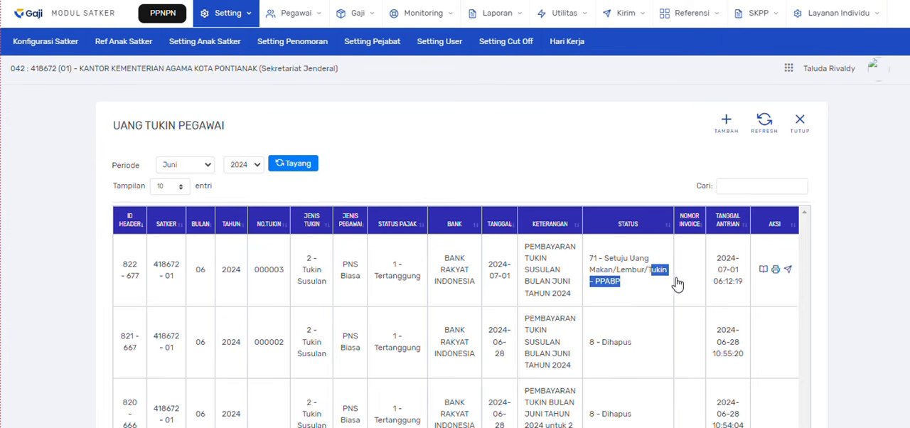
left_click(600, 282)
left_click_drag(597, 279, 628, 287)
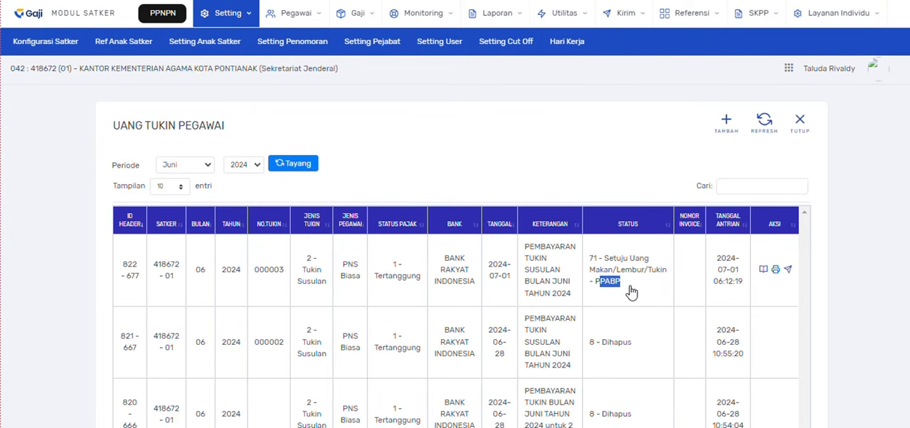
left_click(608, 281)
left_click(788, 272)
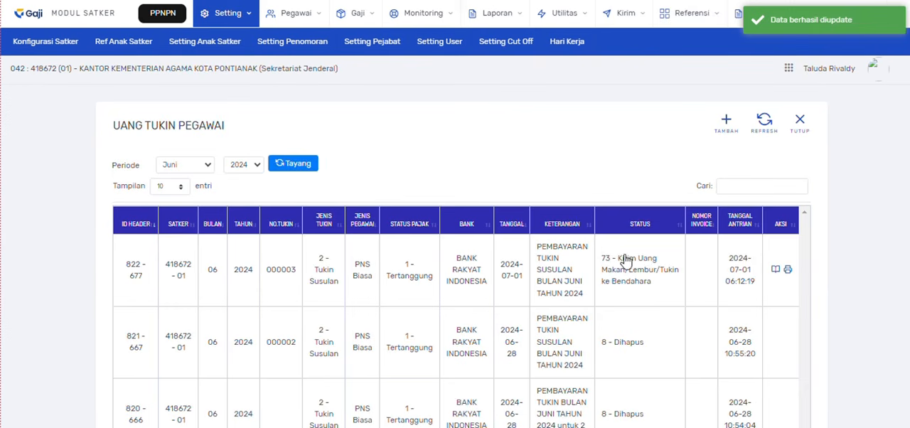
left_click_drag(618, 260, 625, 287)
left_click(625, 288)
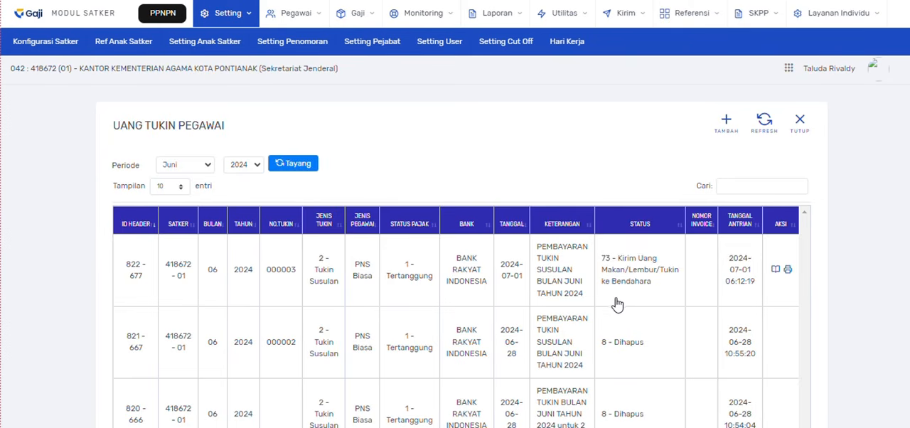
- Make Bendahara of satker 418672 the user's default role in the user settings
left_click(439, 48)
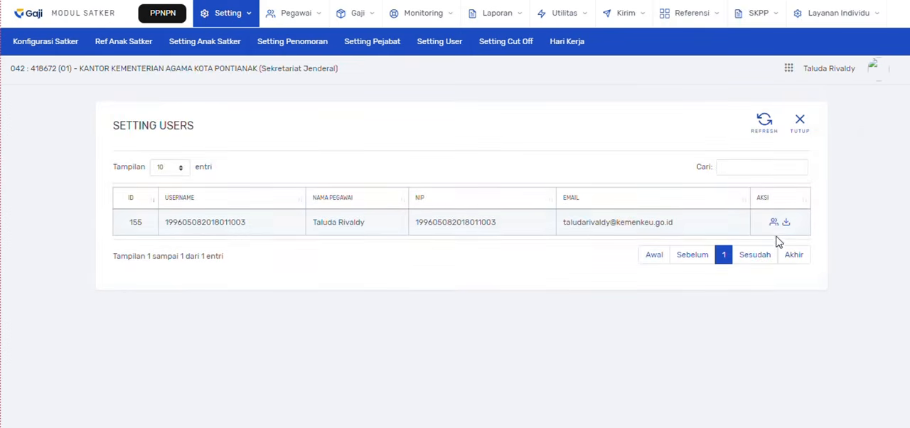
left_click(774, 222)
scroll(615, 208, "down", 3)
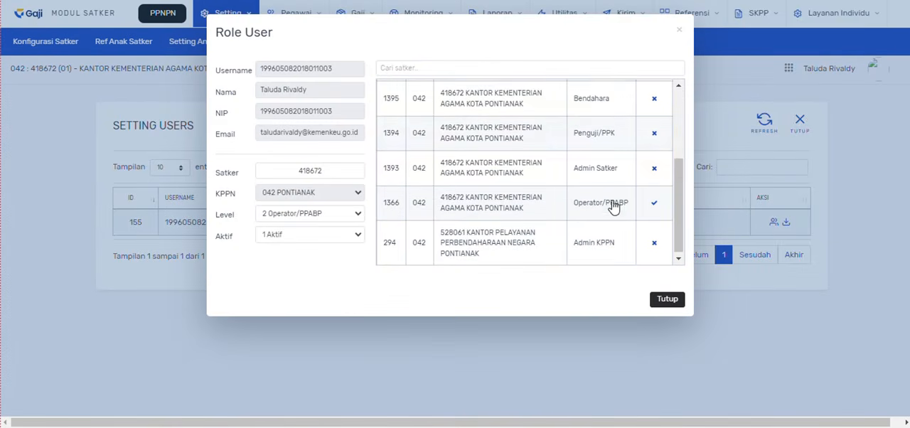
left_click(655, 103)
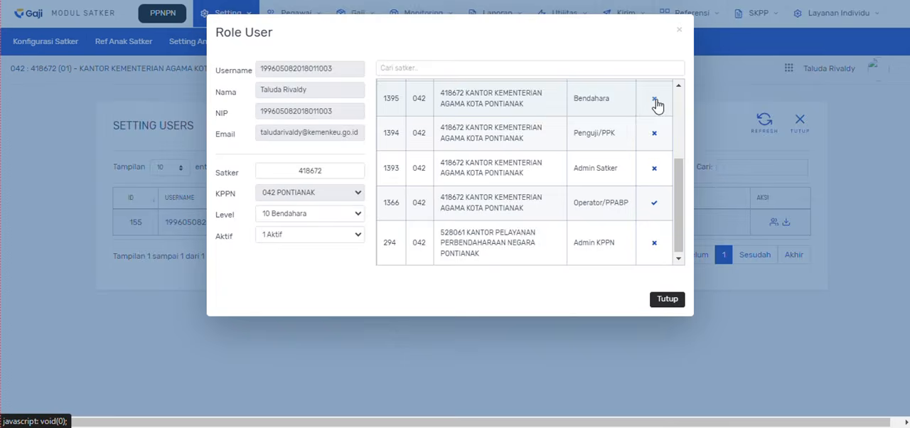
left_click(530, 90)
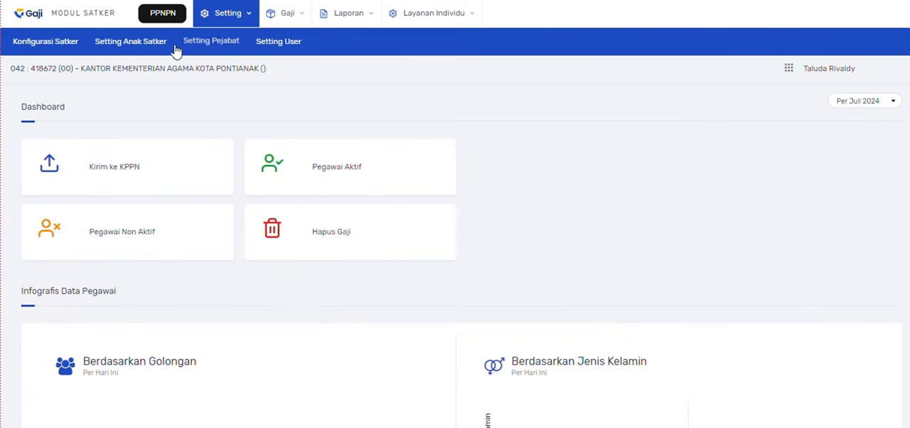
- Set 418672 01 Sekretariat Jenderal as the default anak satker for the Bendahara role and close the list
left_click(158, 41)
left_click(706, 216)
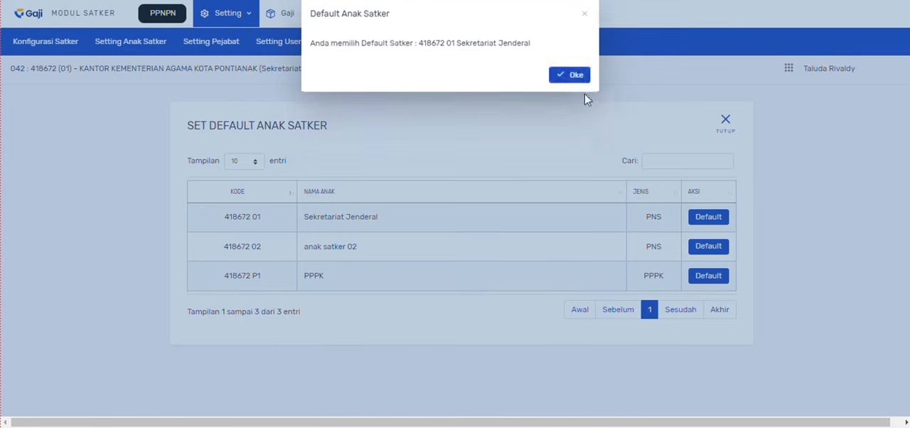
left_click(585, 96)
left_click(725, 131)
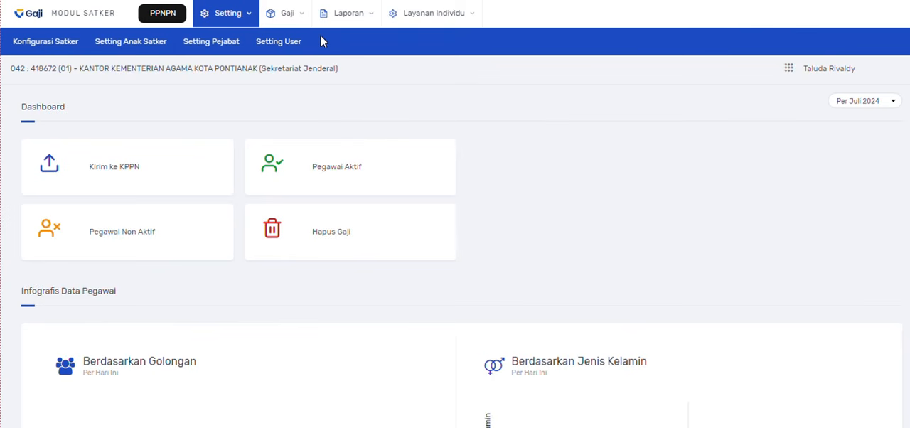
- Open Proses Tukin and display the Uang Tukin Pegawai entries for the period Juni 2024
left_click(299, 14)
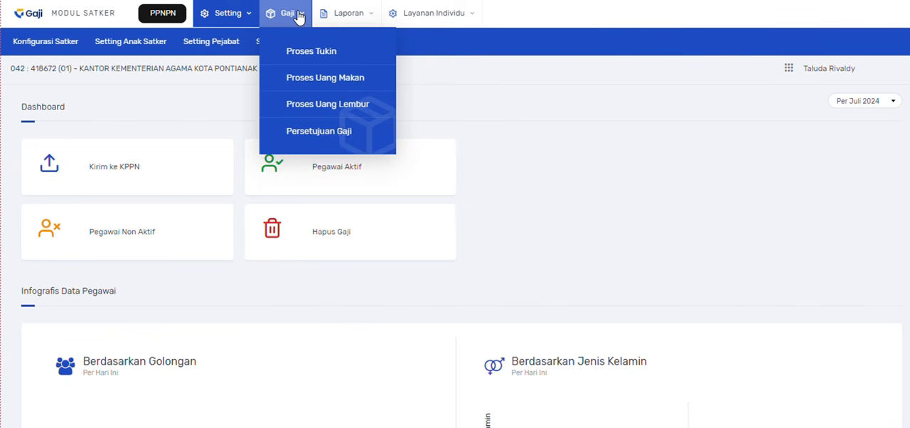
left_click(273, 52)
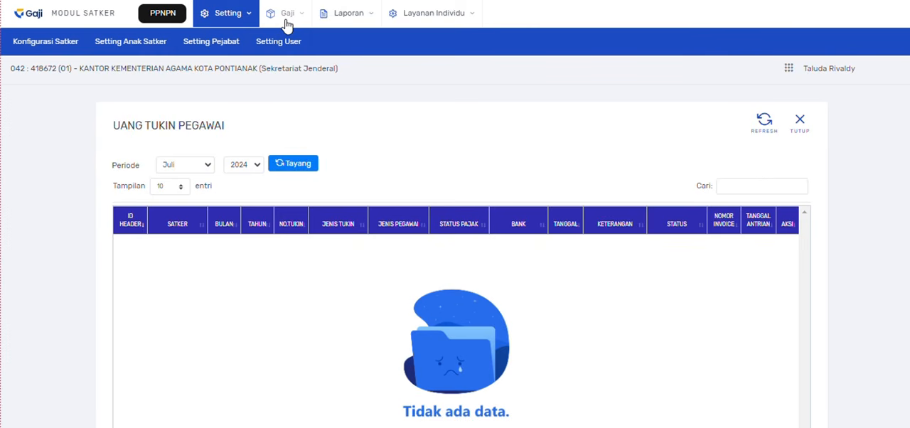
left_click(286, 22)
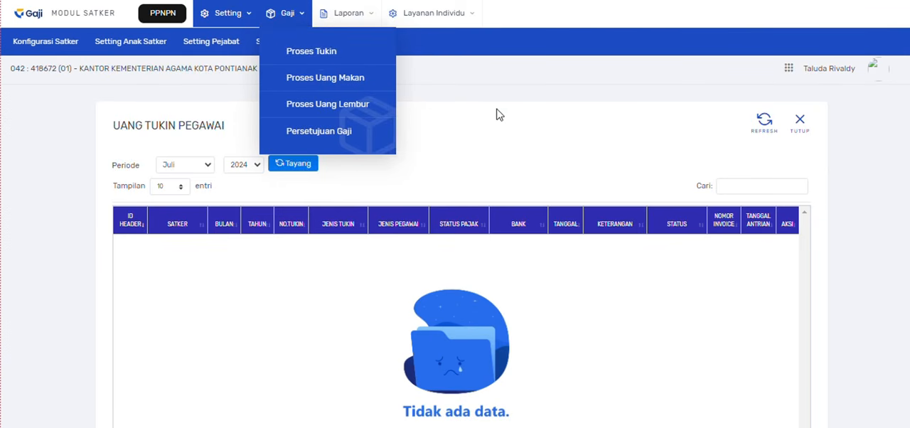
left_click(196, 169)
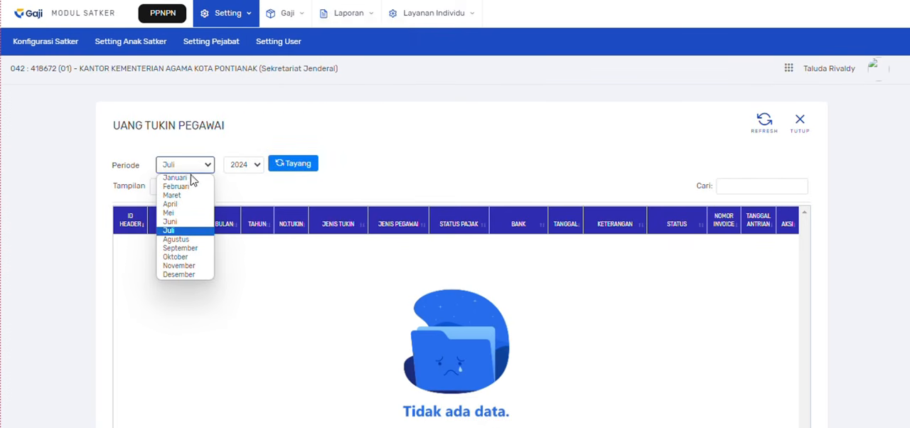
left_click(189, 221)
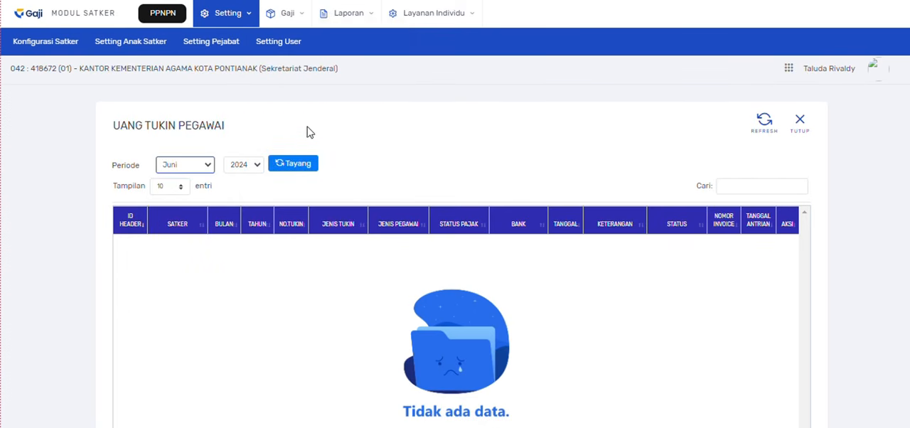
left_click(297, 168)
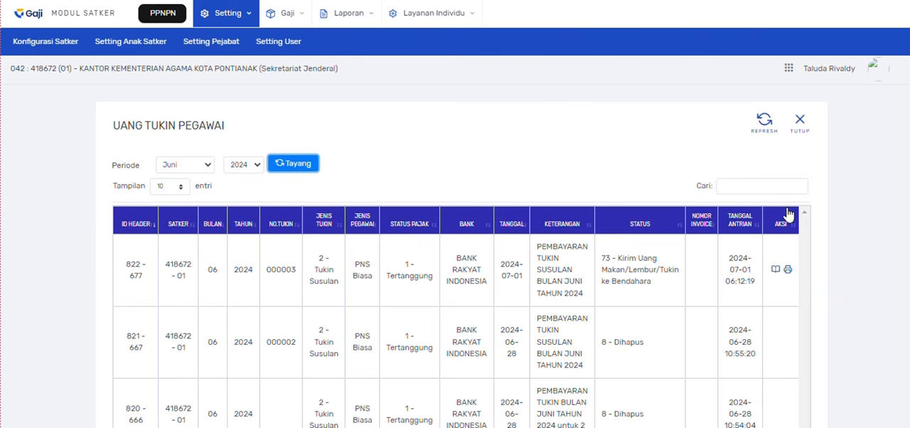
- Open the details of the Tukin Susulan entry dated 2024-07-01, review both employee rows and approve it as Bendahara
left_click(776, 274)
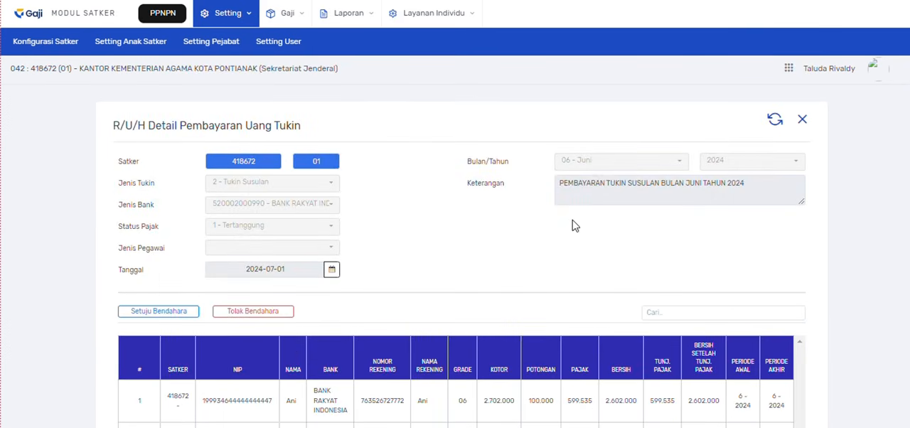
scroll(572, 225, "down", 2)
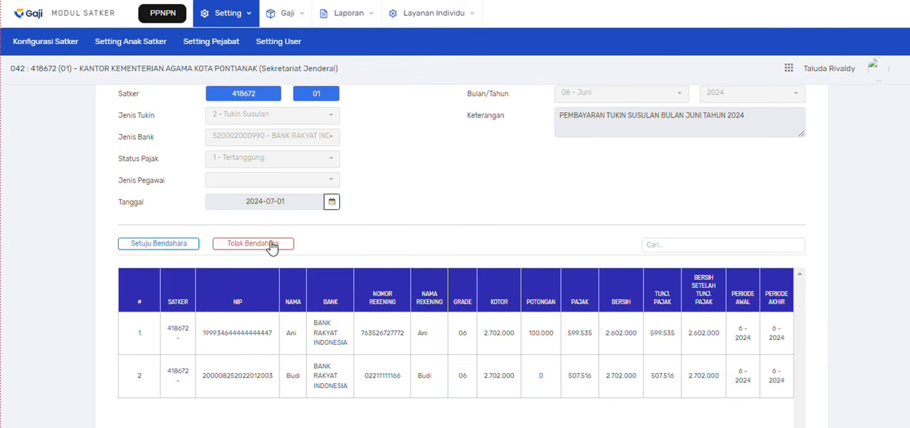
left_click(158, 244)
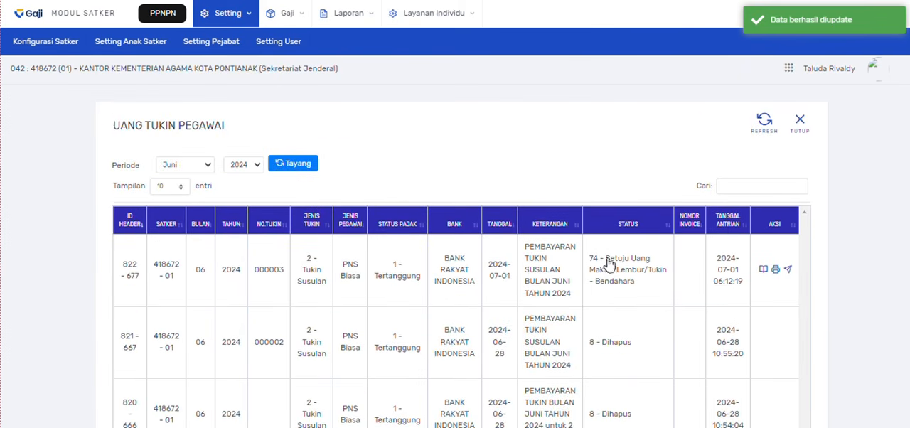
- Check the Tukin Susulan entry's Bendahara approval status and send the entry to the PPK
left_click_drag(607, 263, 599, 285)
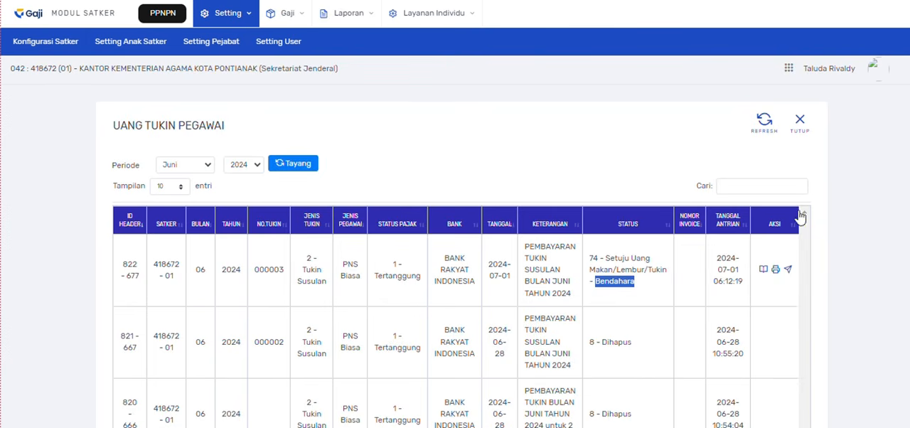
left_click(840, 219)
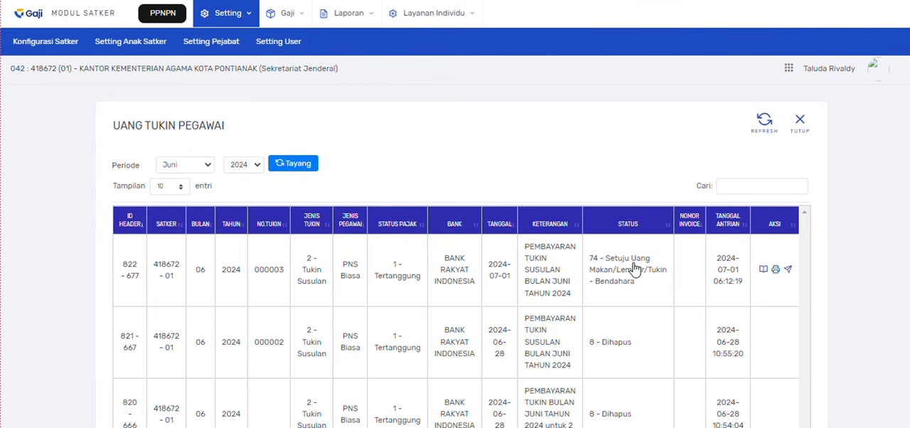
left_click(788, 271)
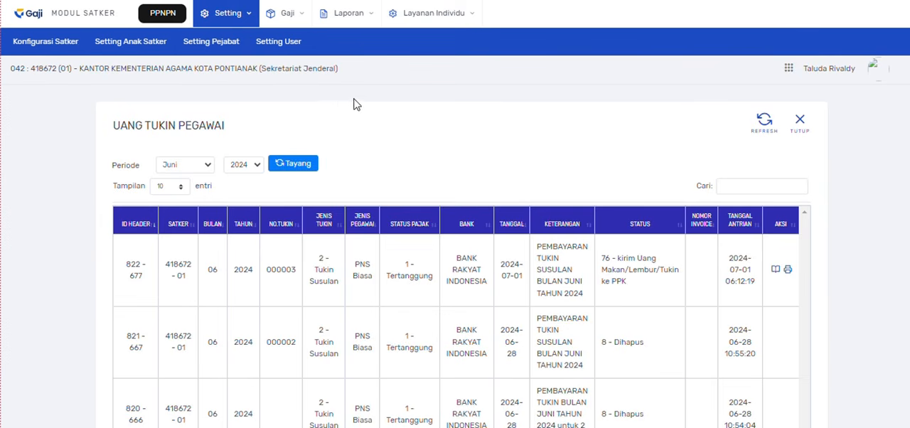
- Make Penguji/PPK of satker 418672 the user's default role in the user settings
left_click(278, 44)
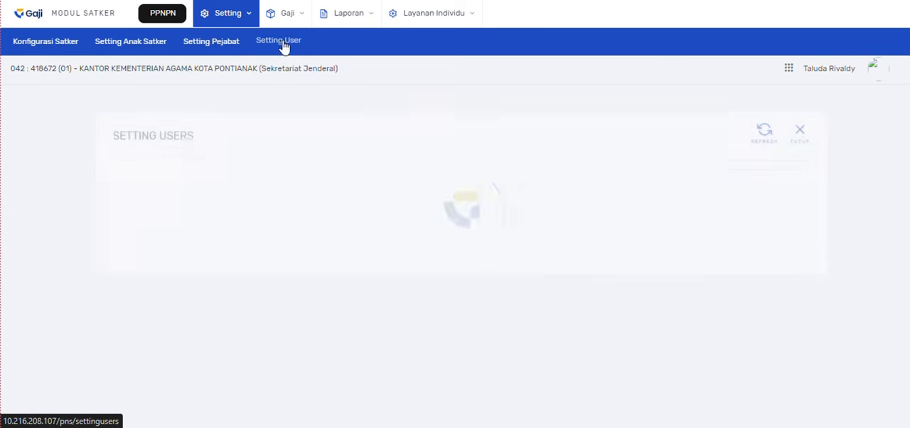
left_click(776, 224)
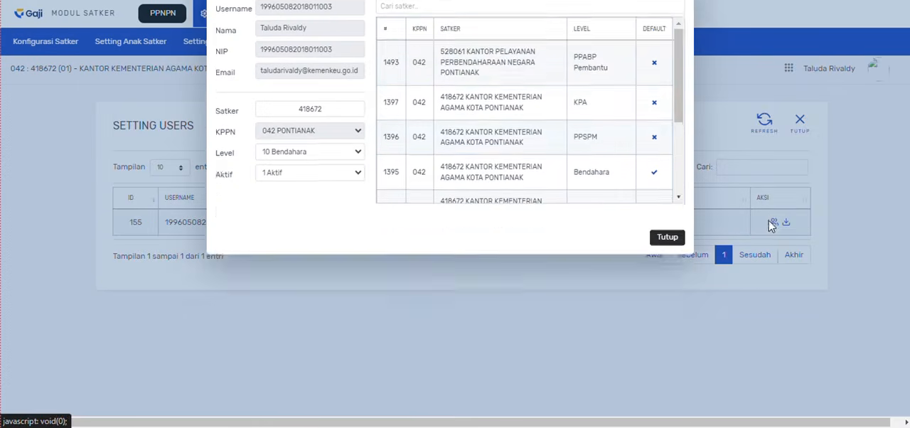
scroll(512, 187, "down", 5)
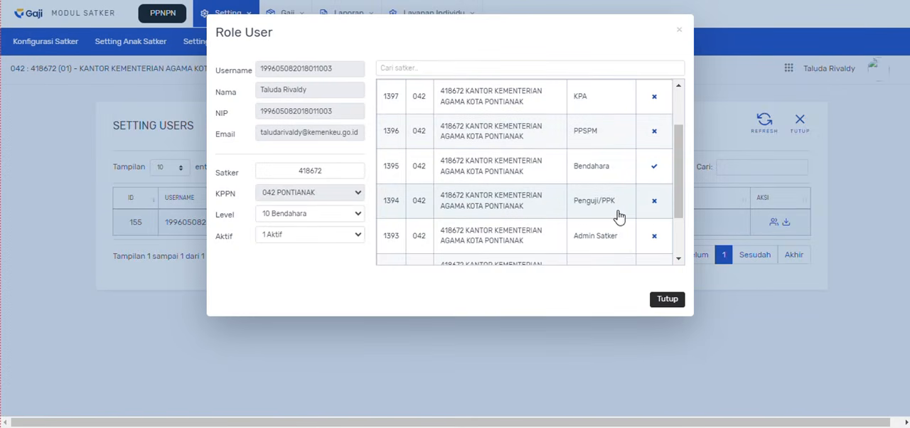
left_click(655, 204)
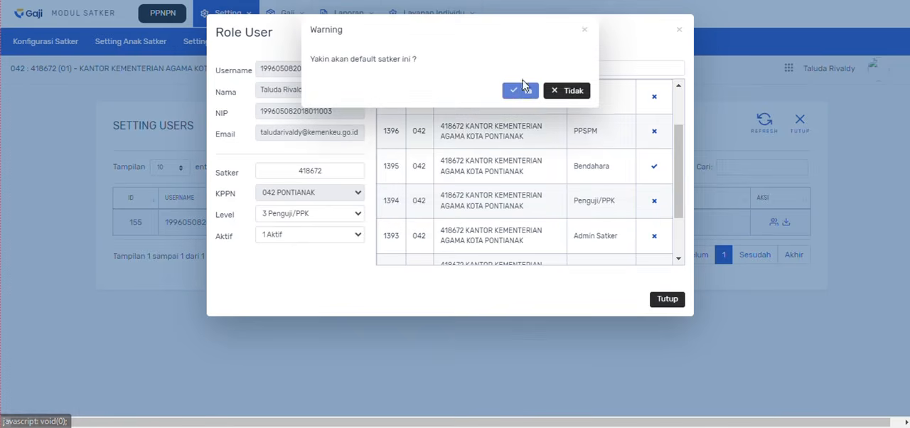
left_click(519, 90)
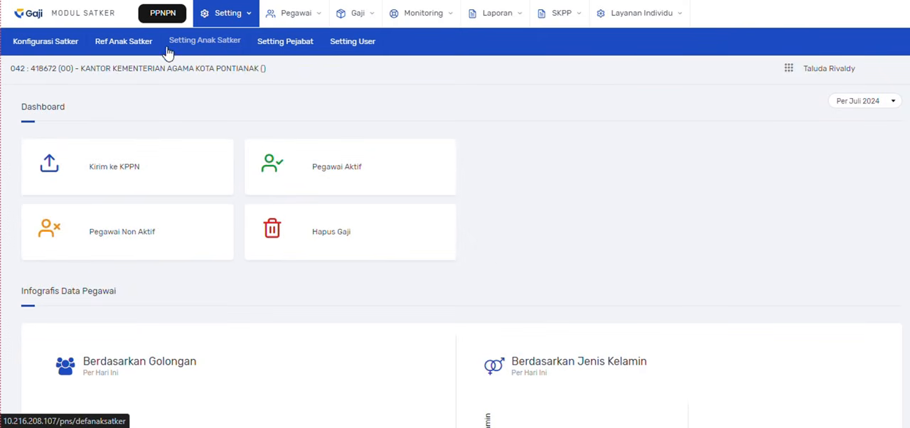
- Make anak satker 418672 01 Sekretariat Jenderal the default and close the Set Default Anak Satker form
left_click(198, 45)
left_click(701, 222)
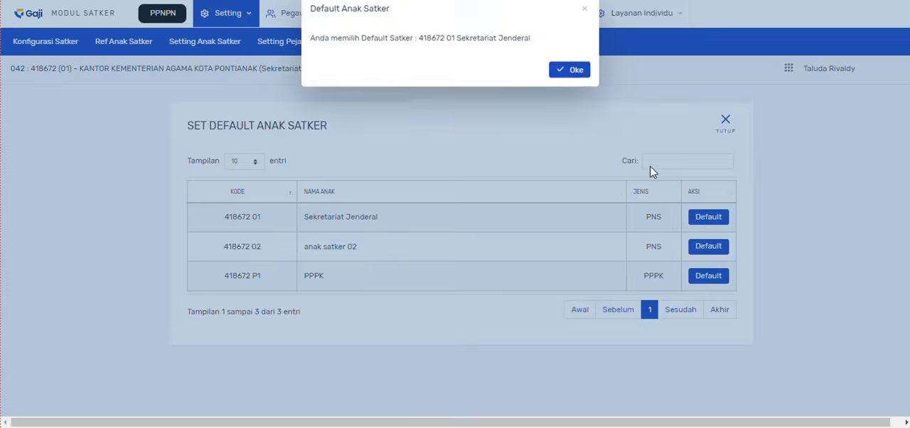
left_click(568, 70)
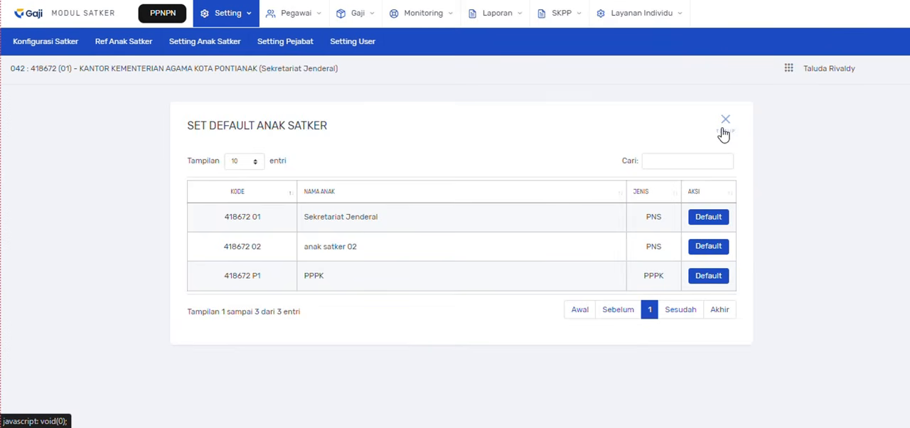
left_click(723, 134)
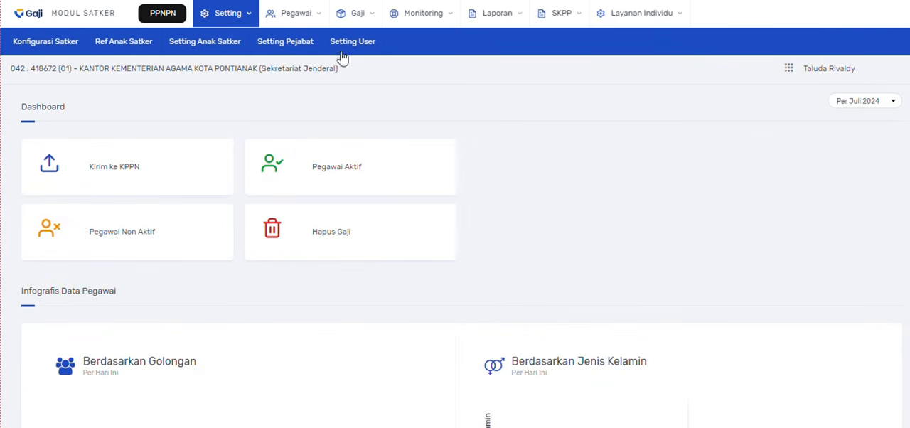
- Open Proses Tukin as PPK and display the tukin entries for Juni 2024
left_click(359, 15)
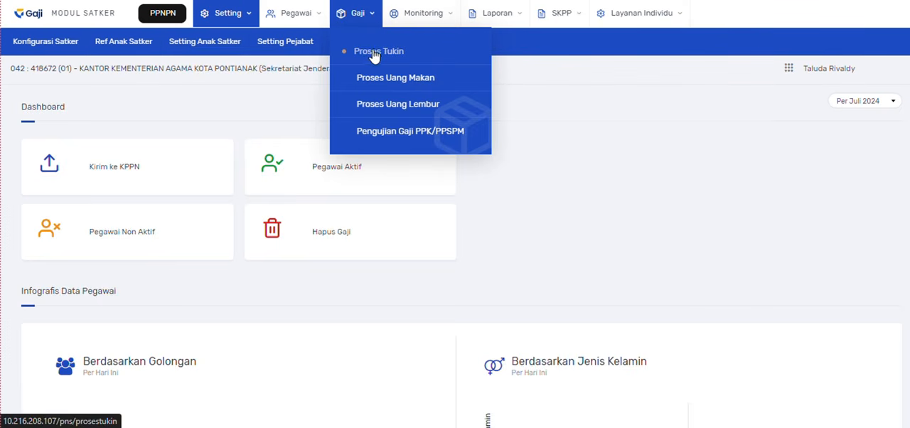
left_click(373, 55)
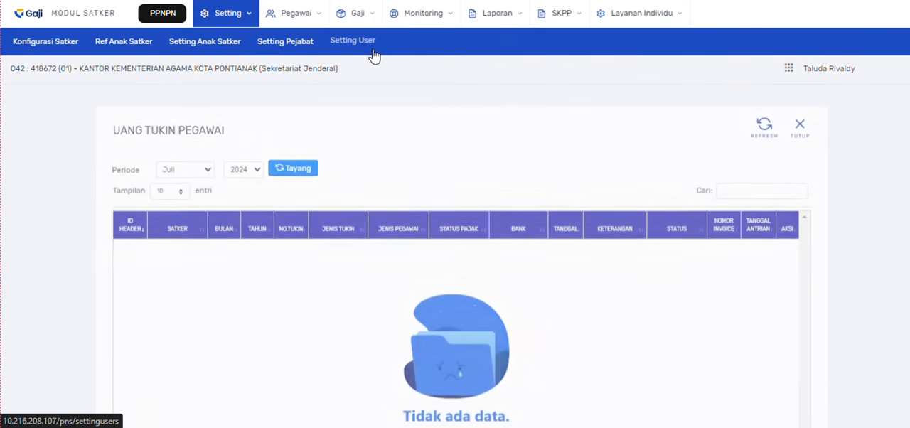
left_click(169, 165)
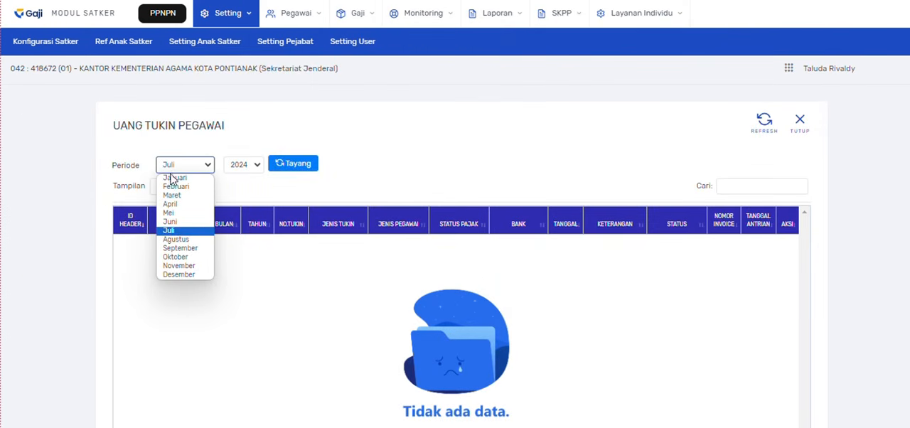
left_click(182, 224)
left_click(292, 168)
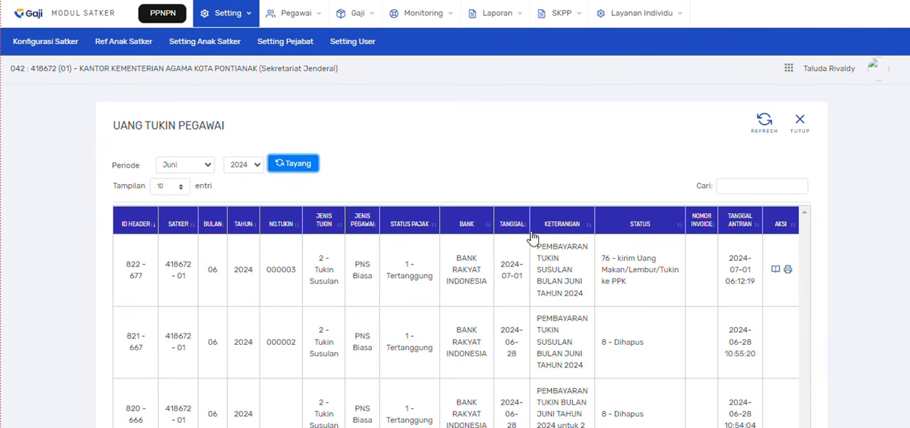
- Open the details of the Tukin Susulan entry dated 2024-07-01, review the employee rows and approve it as PPK
left_click(775, 271)
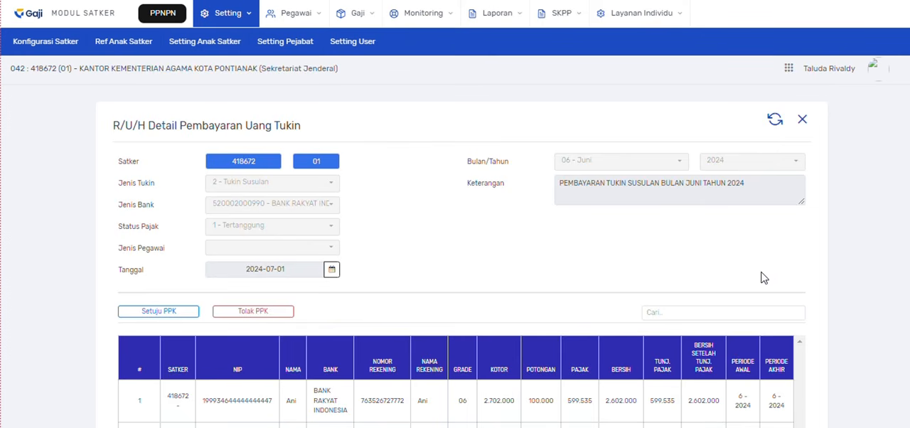
scroll(688, 281, "down", 1)
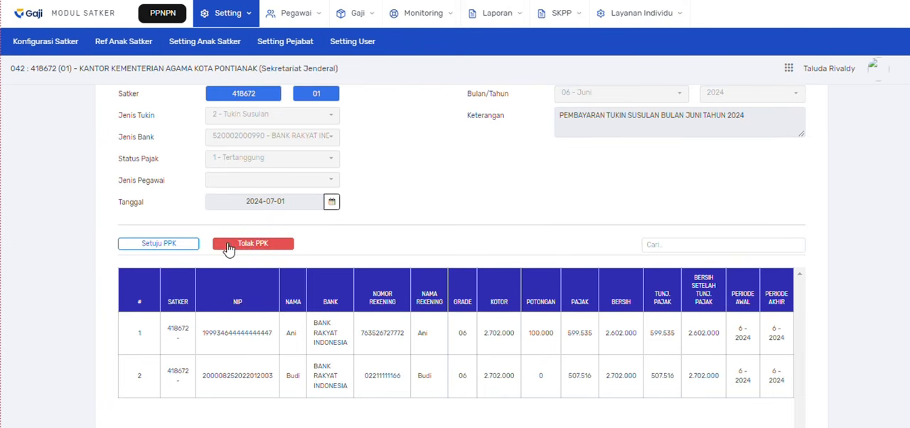
left_click(159, 243)
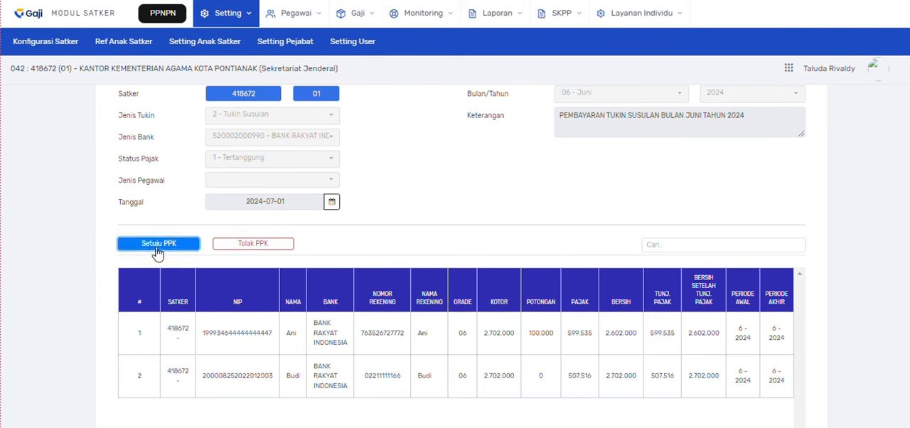
scroll(611, 231, "up", 1)
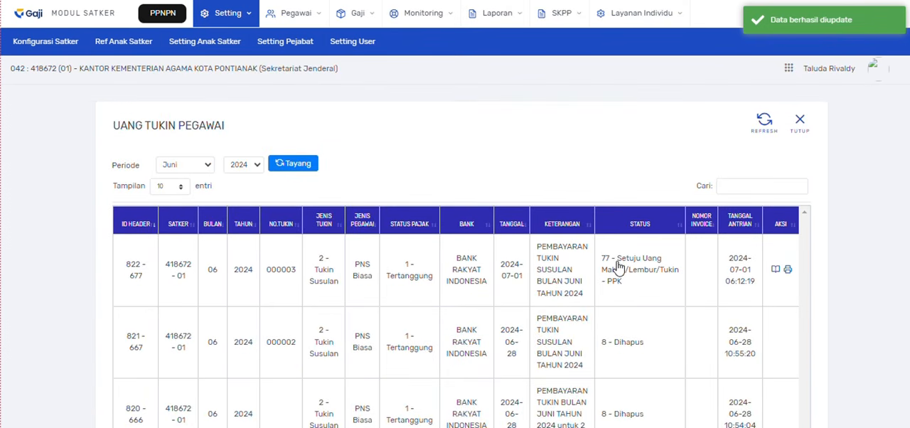
- Check the PPK approval status of the Tukin Susulan entry dated 2024-07-01 in the list
left_click_drag(615, 263, 642, 268)
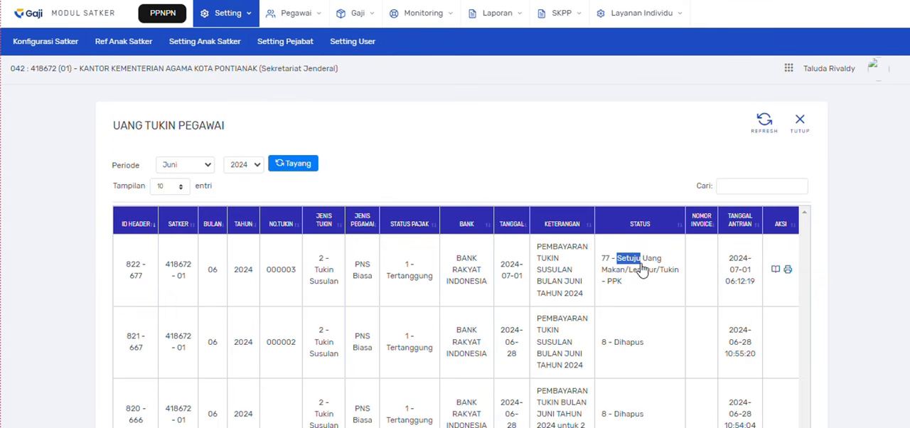
left_click(488, 145)
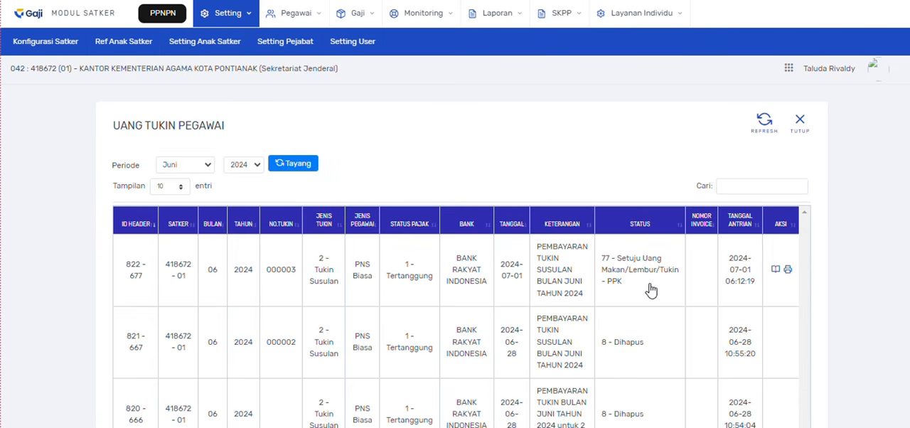
double_click(618, 261)
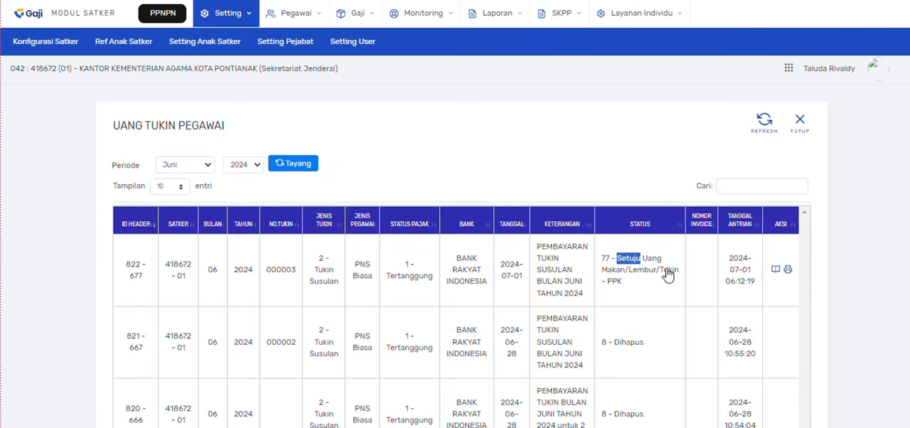
double_click(611, 283)
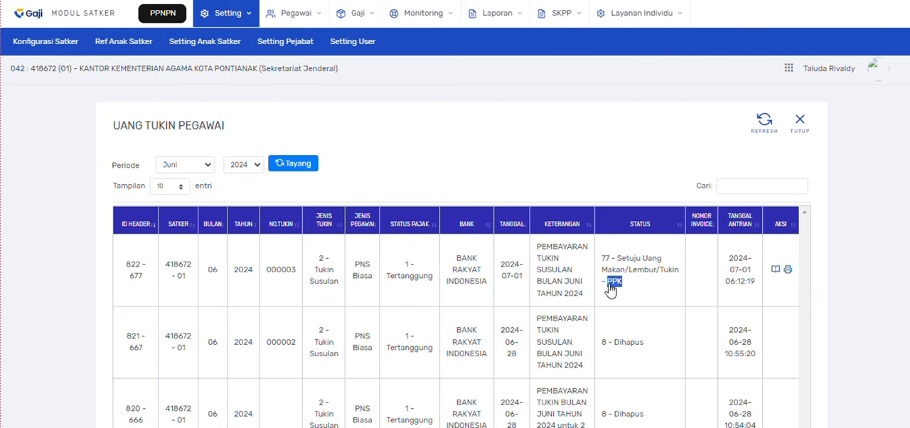
left_click(833, 279)
- Open the SAKTI training site pandu-sakti.kemenkeu.go.id in a new browser tab, enter the captcha code and log in for 2024
key("ctrl+t")
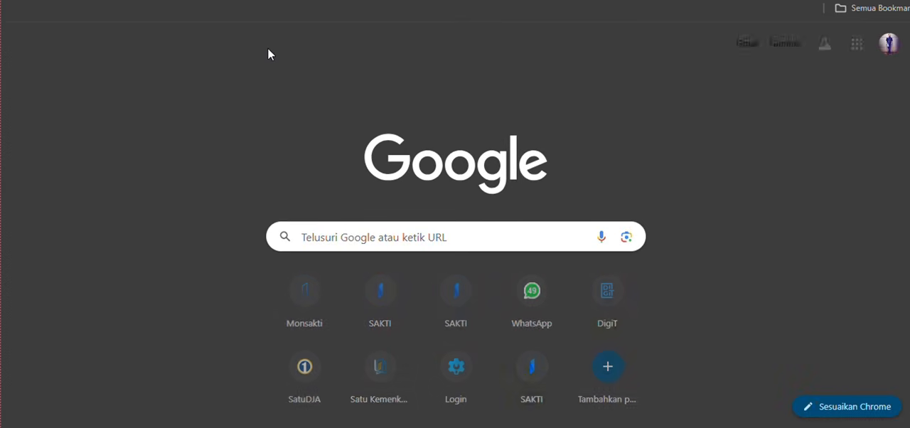
type("pandu")
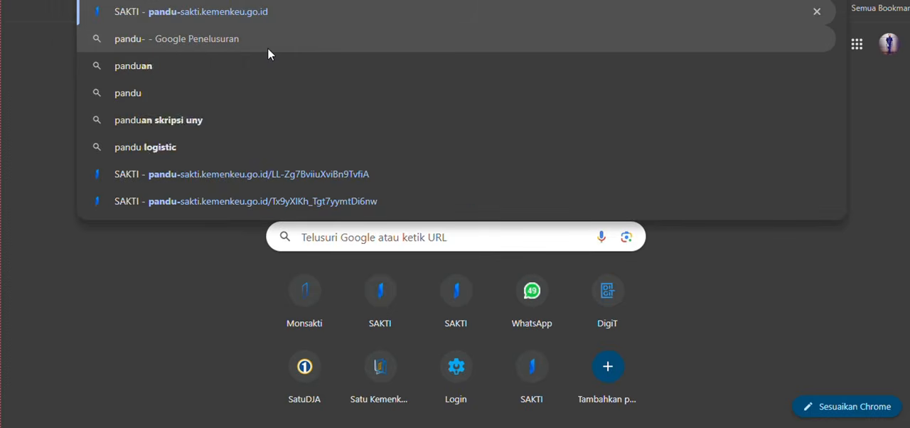
key("Return")
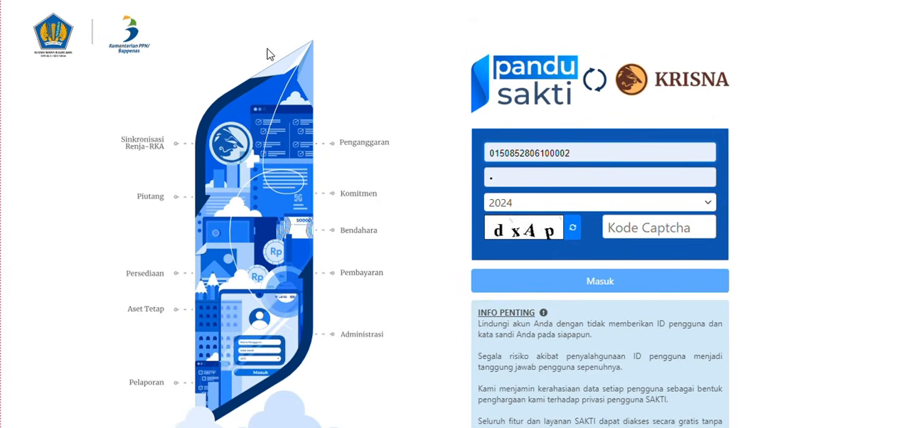
left_click(632, 225)
type("d")
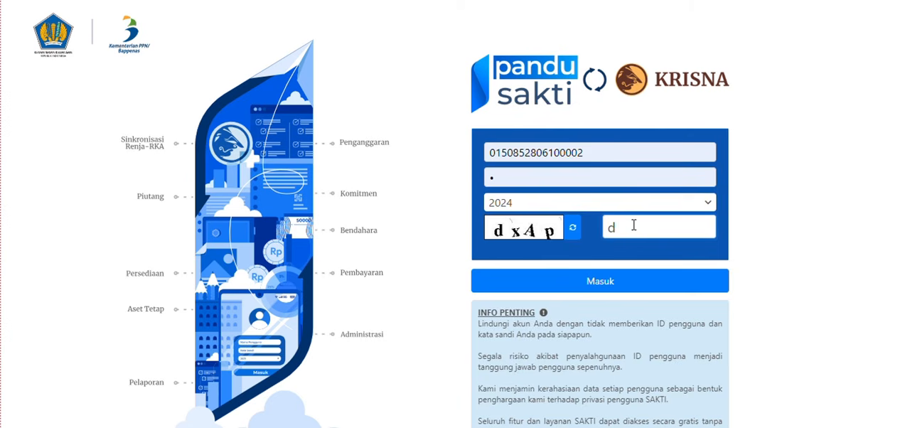
type("xAp")
left_click(648, 278)
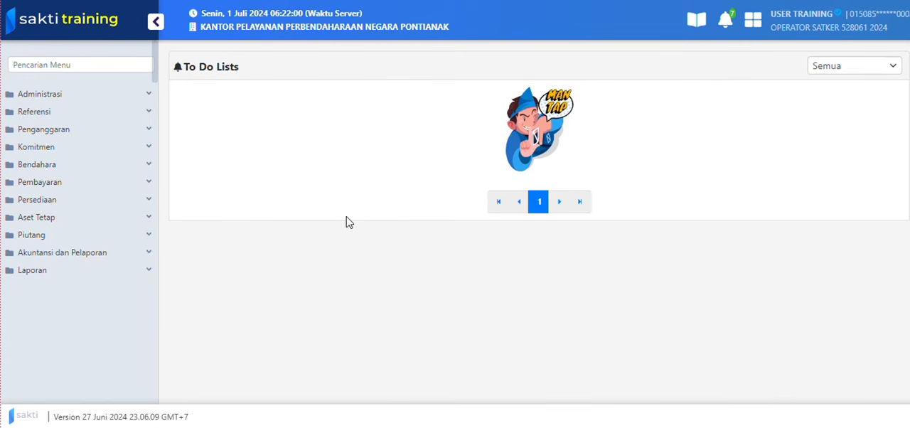
- Open the Import GPP Terpusat form from the Komitmen module's Upload / Import functions
left_click(101, 155)
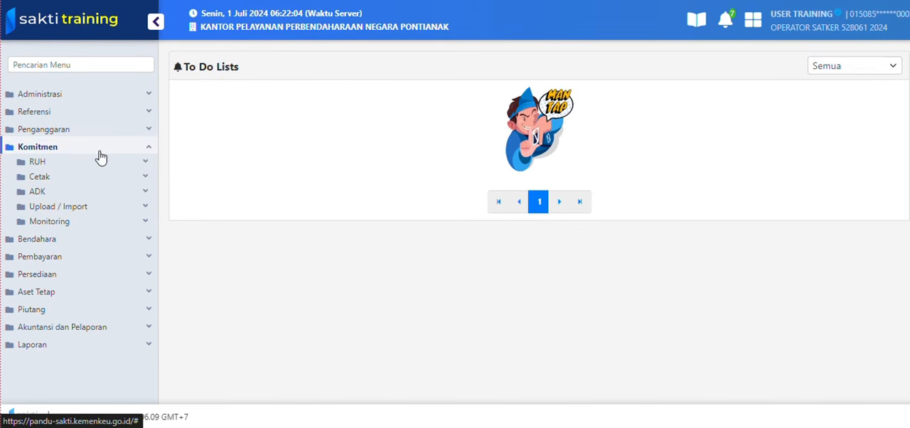
left_click(105, 212)
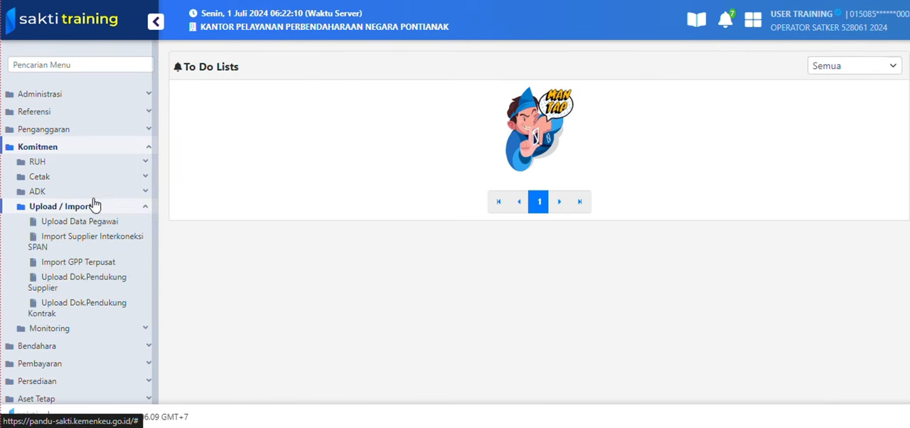
left_click(62, 148)
left_click(63, 150)
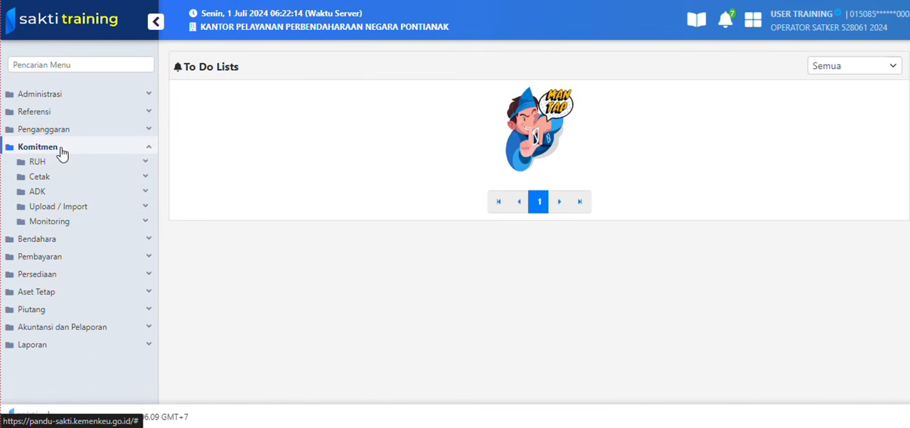
left_click(77, 210)
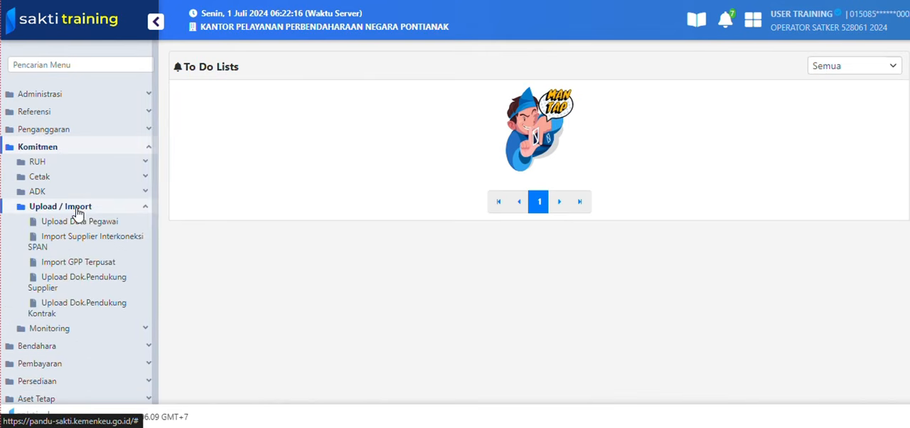
left_click(82, 263)
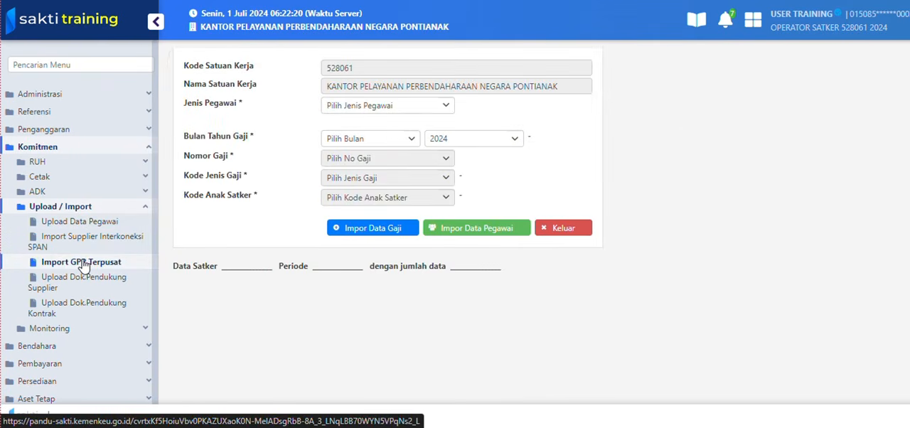
- Set the import to 1 - PNS Pusat, Tunjangan Kinerja and Juni 2024, and try to import the data gaji
left_click(348, 108)
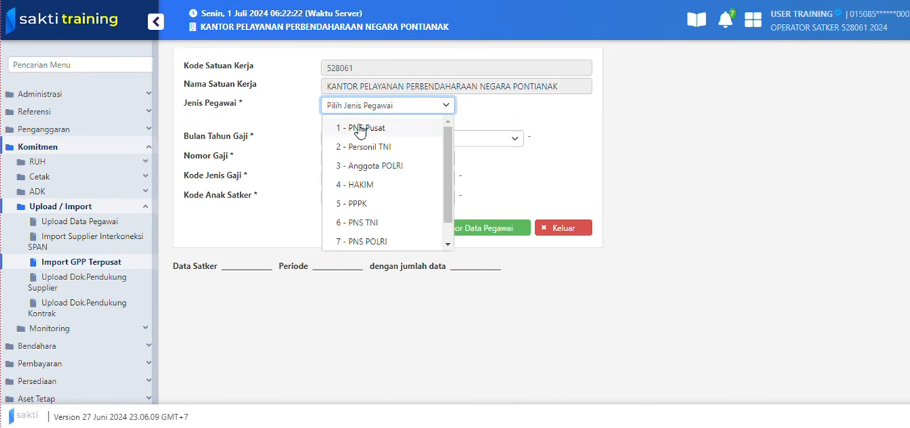
left_click(360, 130)
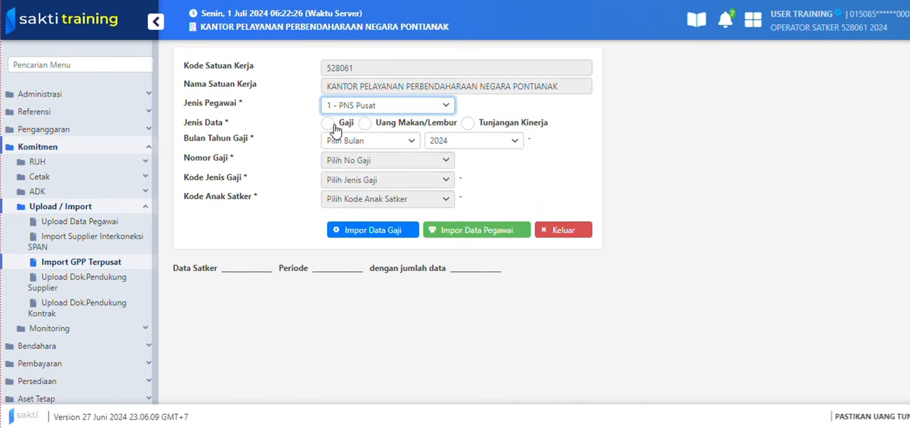
left_click(468, 124)
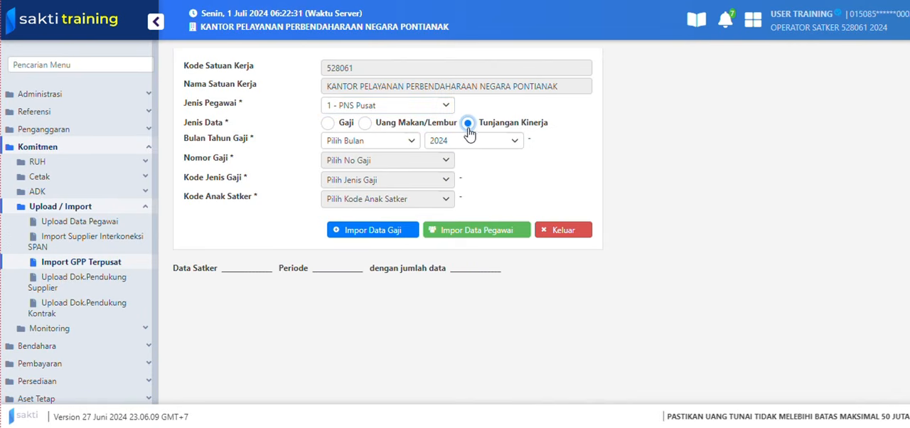
left_click(401, 142)
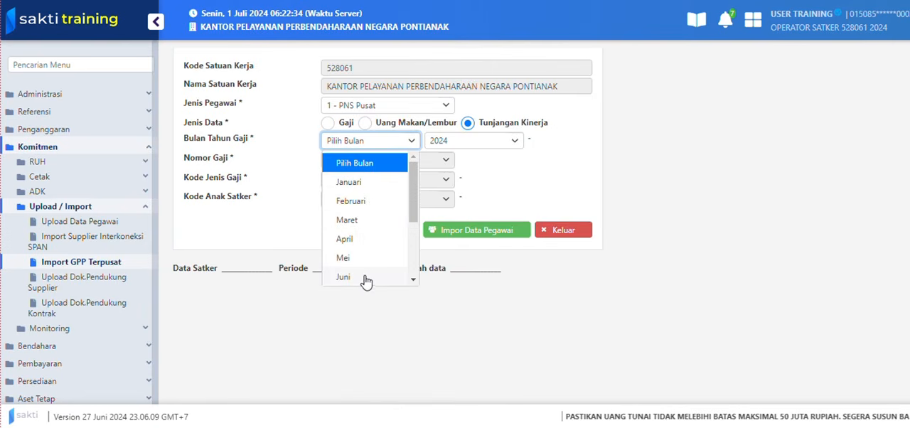
left_click(343, 276)
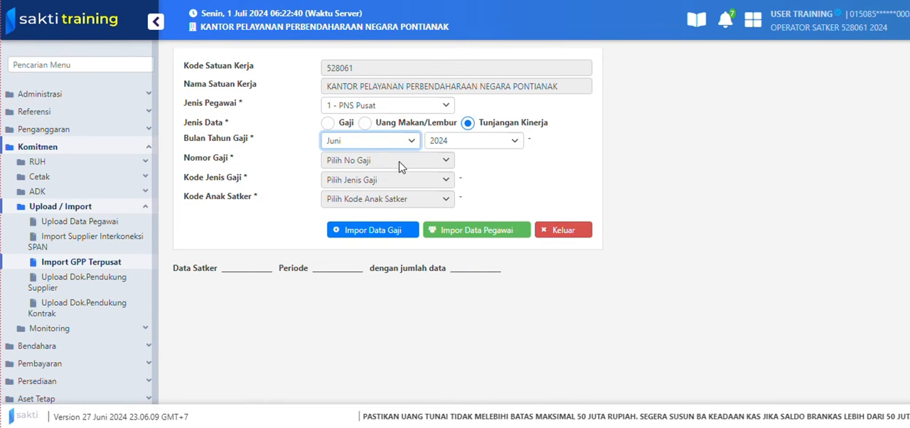
left_click(407, 164)
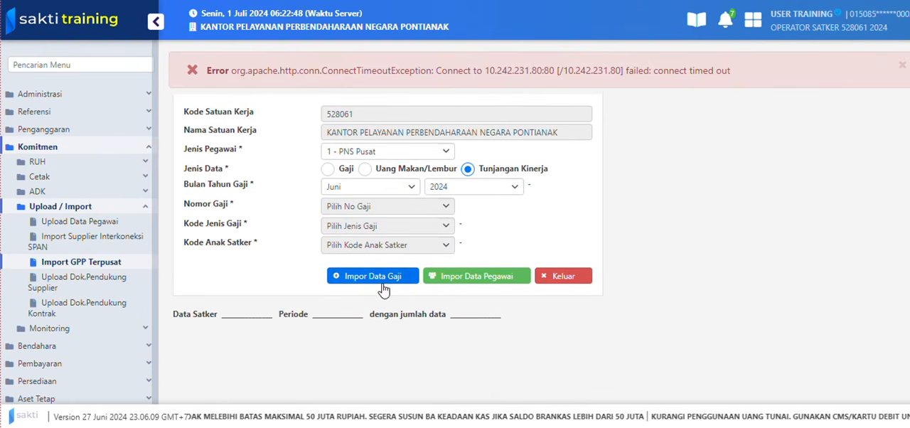
left_click(902, 67)
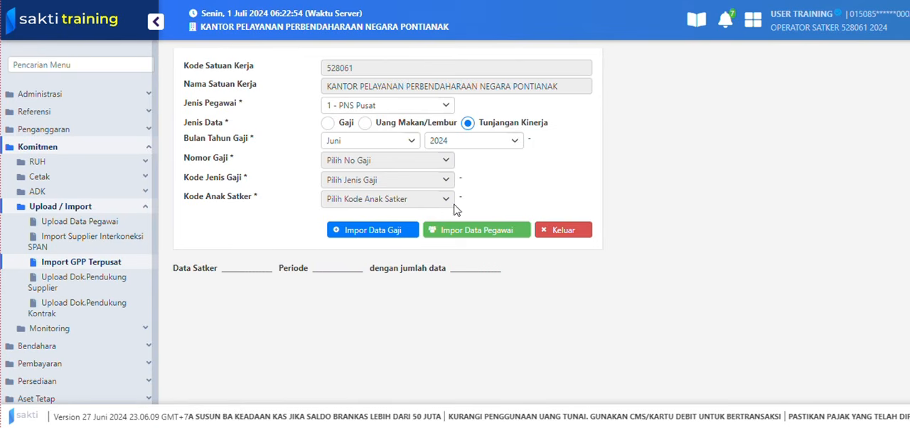
left_click(391, 231)
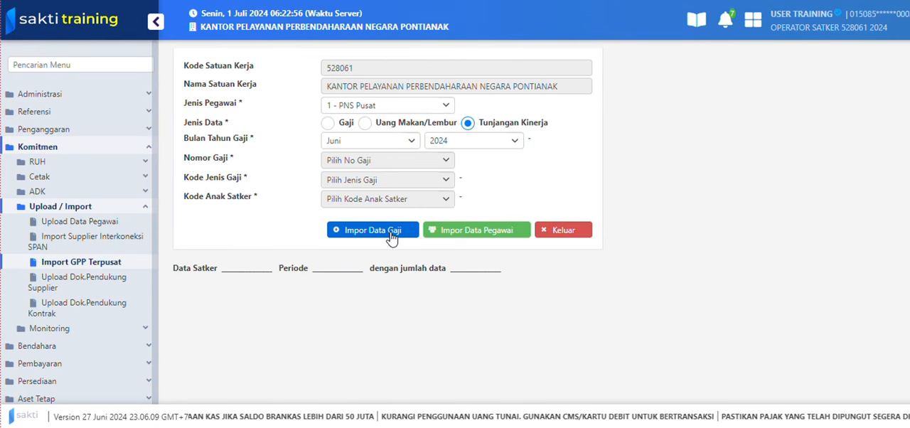
- Open the Catat/Ubah SPP form from the Pembayaran module's RUH Pembayaran functions
left_click(117, 208)
left_click(118, 151)
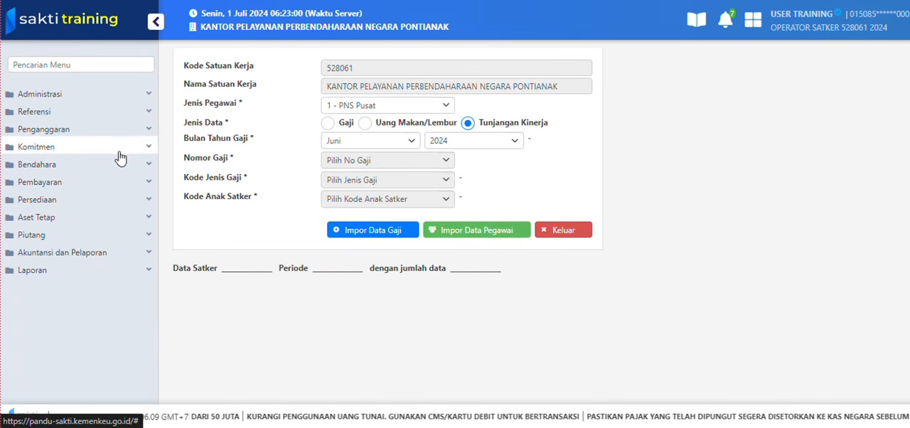
left_click(93, 182)
left_click(89, 202)
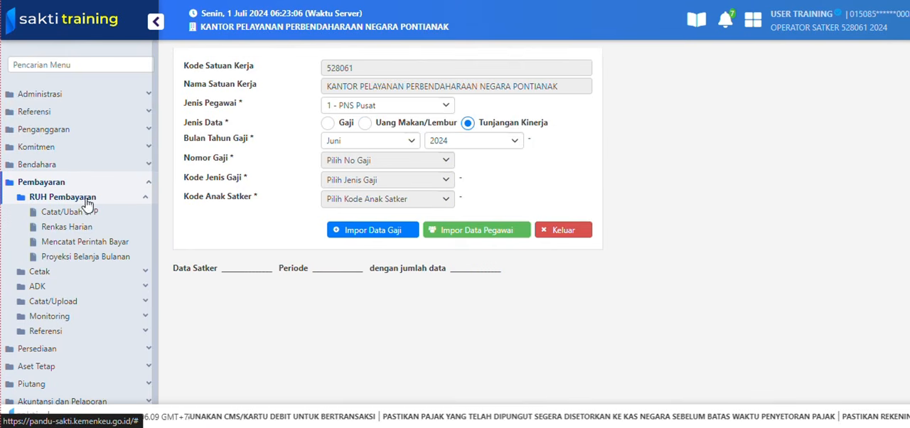
left_click(71, 212)
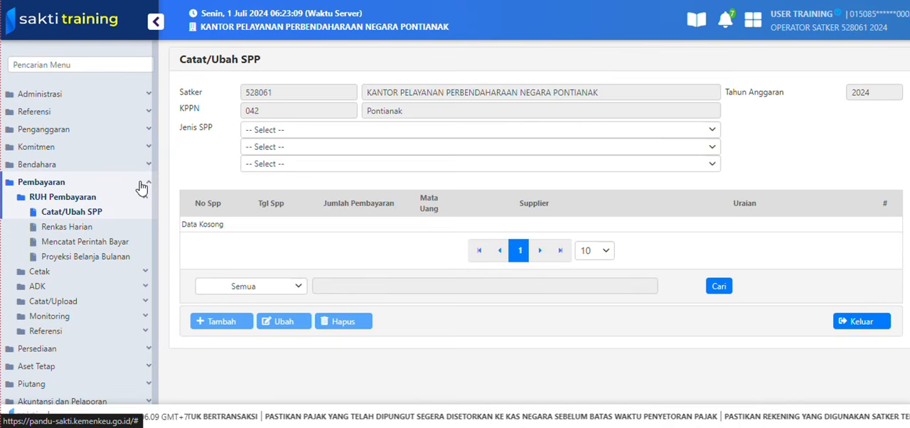
- Set the Jenis SPP to 200 - Tagihan Non Kontraktual, 270 - Tunjangan Kinerja and 272 - Tunjangan Kinerja Susulan, and add a new SPP
left_click(259, 132)
left_click(275, 174)
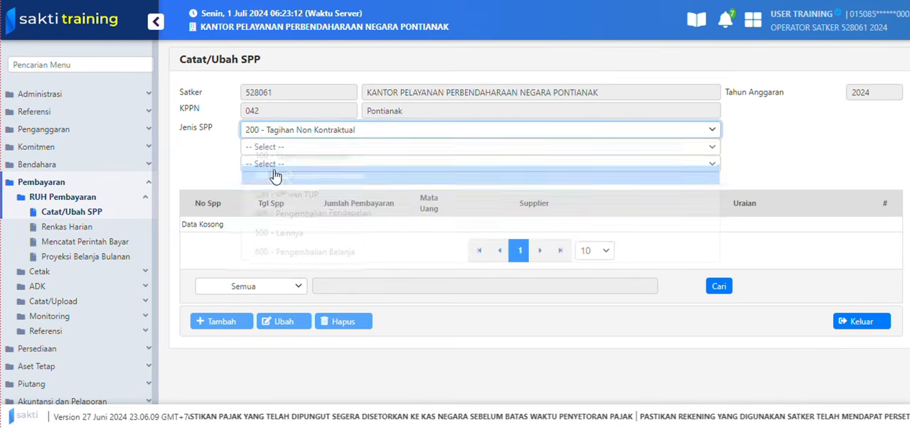
left_click(277, 147)
left_click(282, 264)
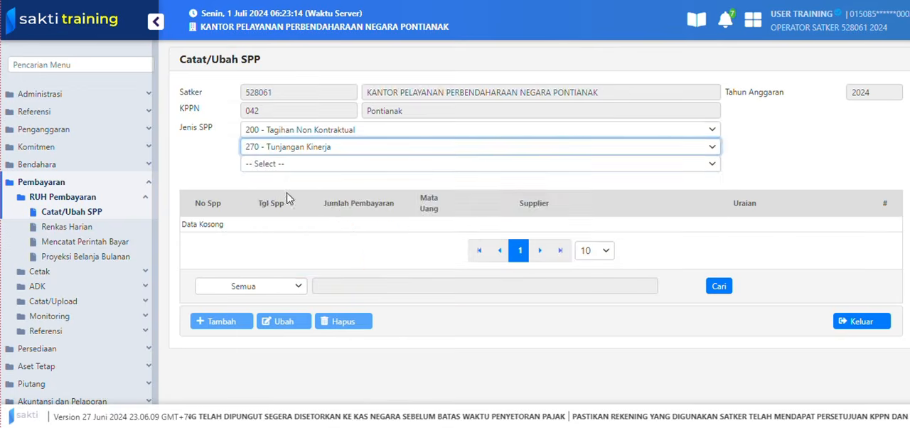
left_click(286, 167)
left_click(296, 206)
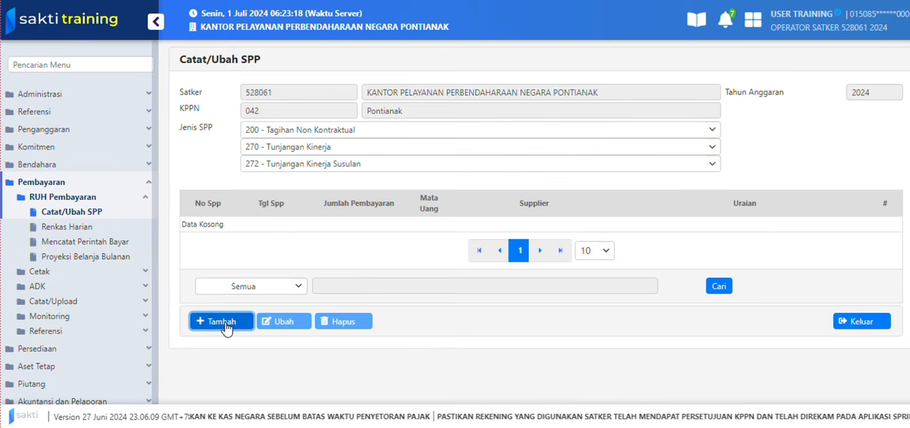
left_click(226, 323)
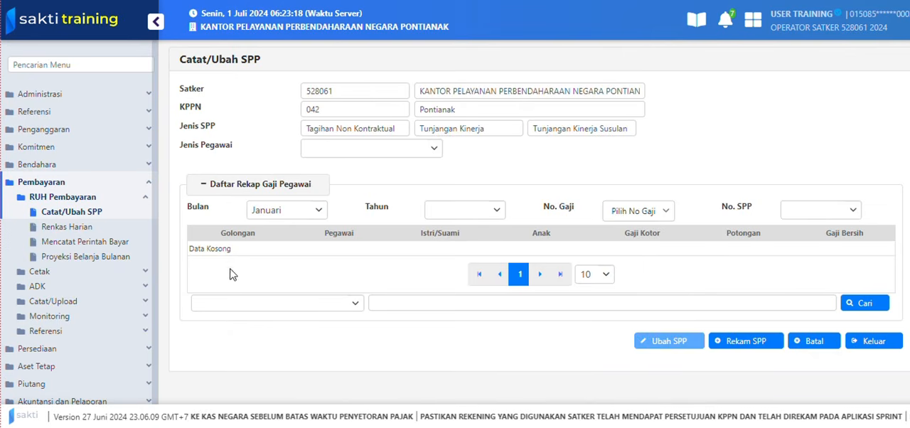
- Set the salary recap's Bulan to Juni and try to choose a No. Gaji for the SPP
left_click(277, 213)
left_click(268, 328)
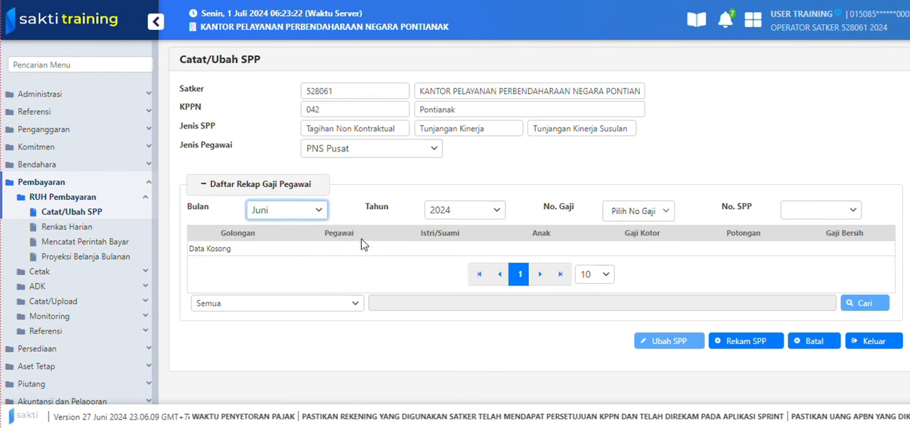
left_click(635, 211)
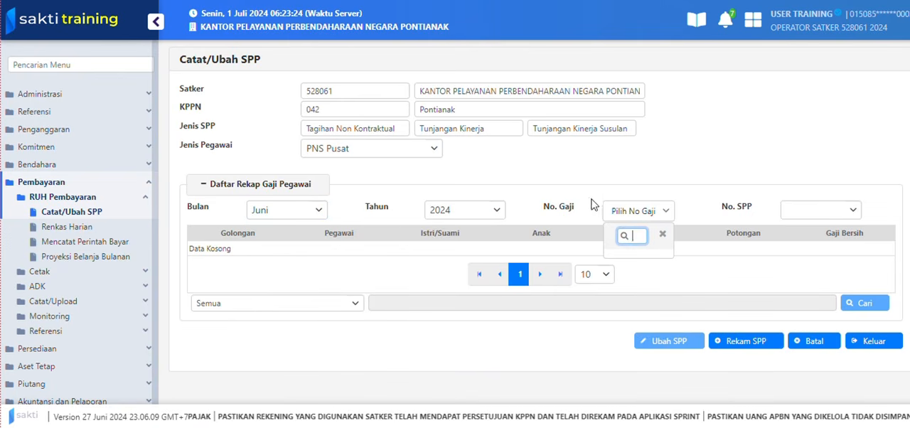
left_click(645, 254)
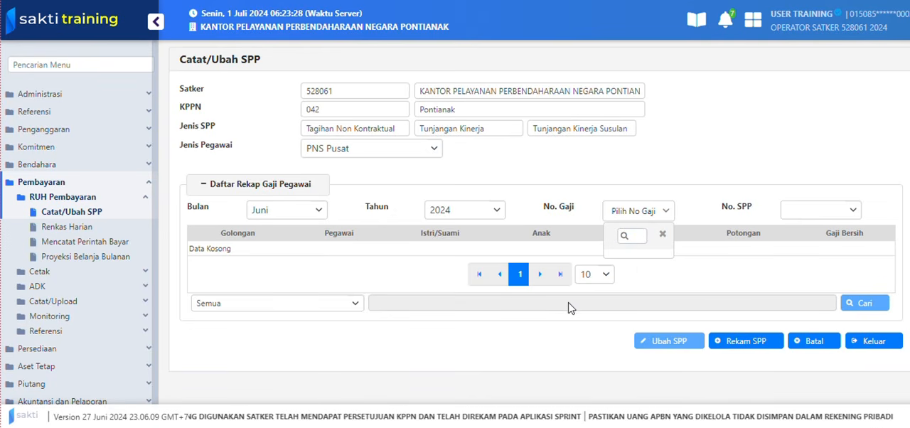